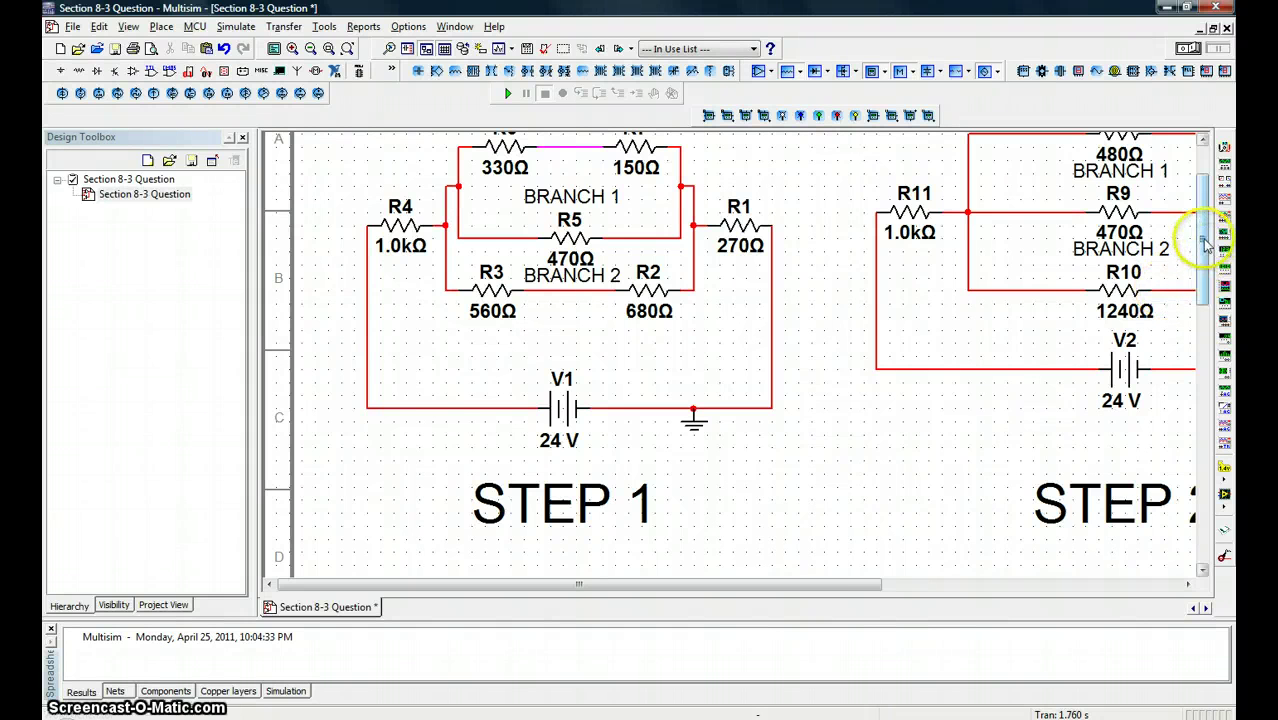
drag(1205, 245, 1205, 220)
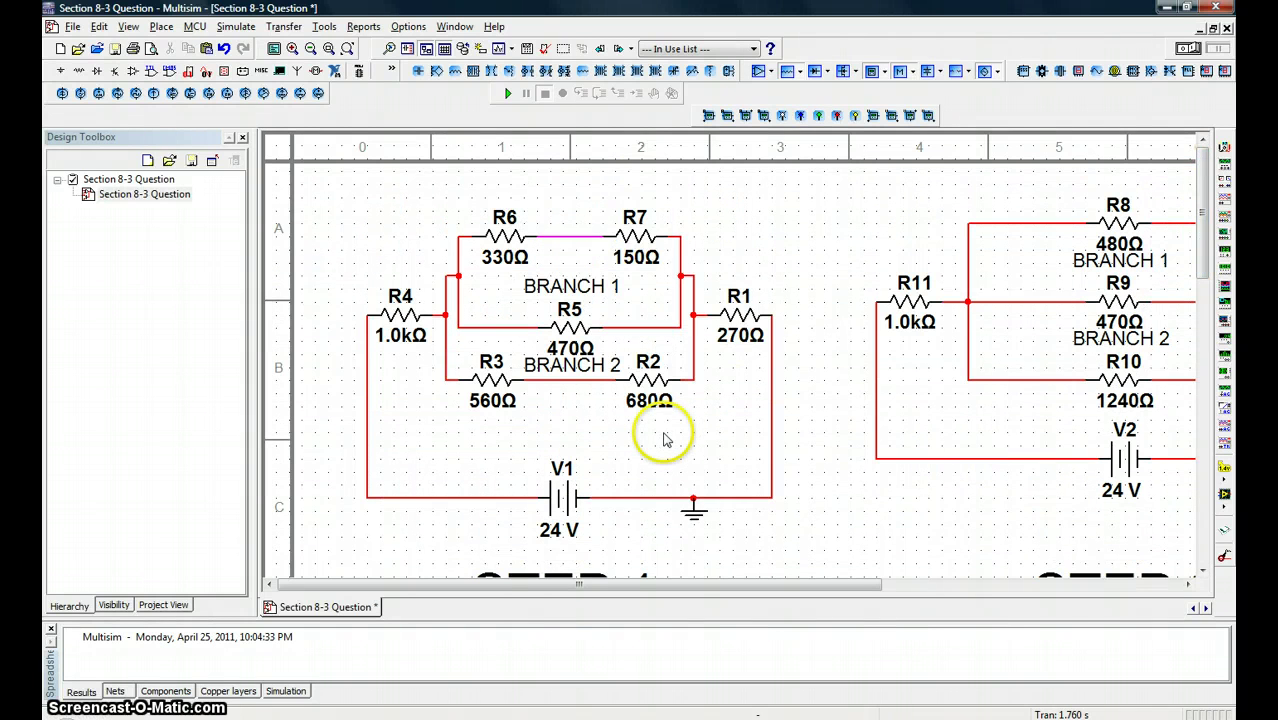
scroll(722, 362, up, 1)
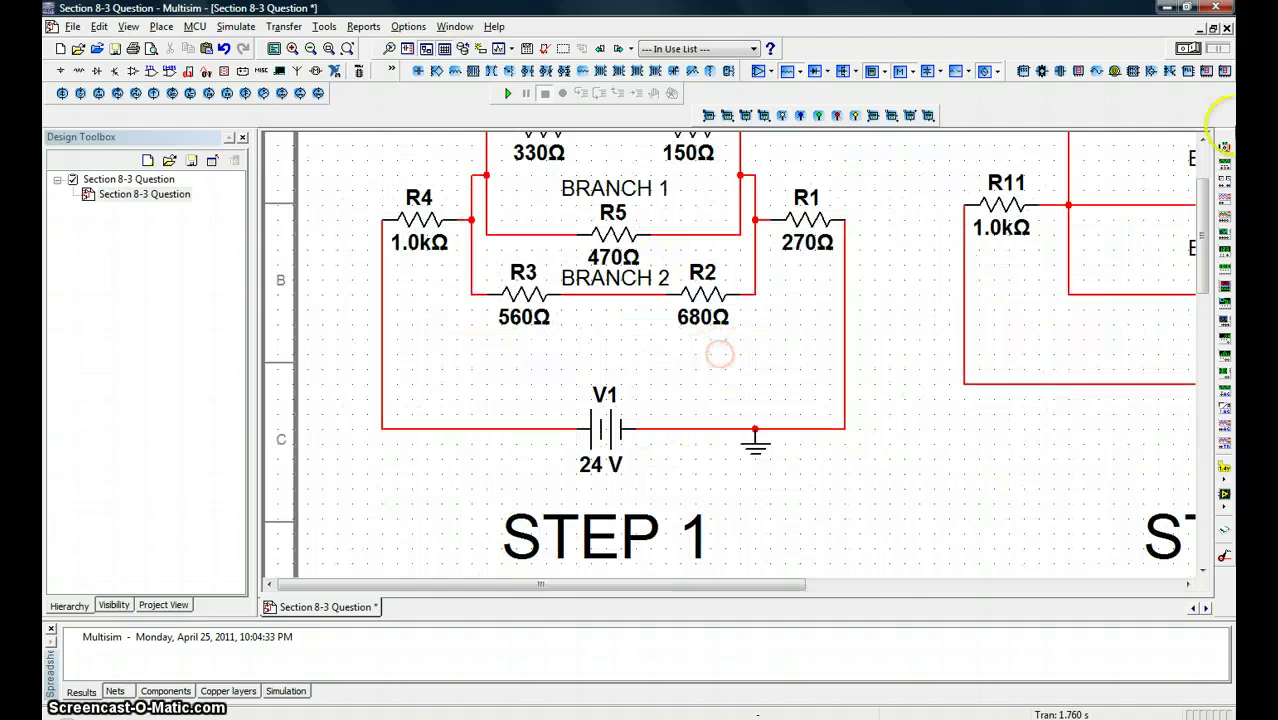
mouse_move(1205, 195)
mouse_down()
mouse_move(1205, 170)
mouse_move(1207, 197)
mouse_up()
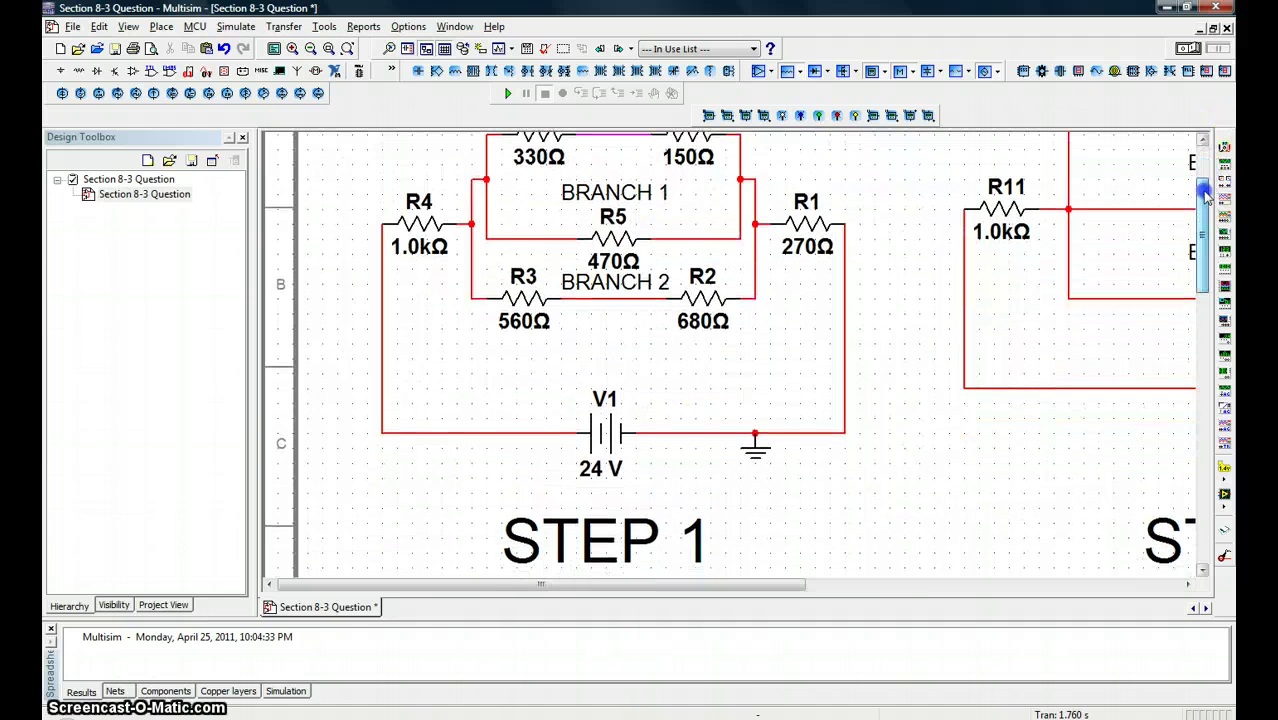
Switch to Microsoft Excel 2010, close the extra Book2 window and bring up the blank workbook Book1
key(super)
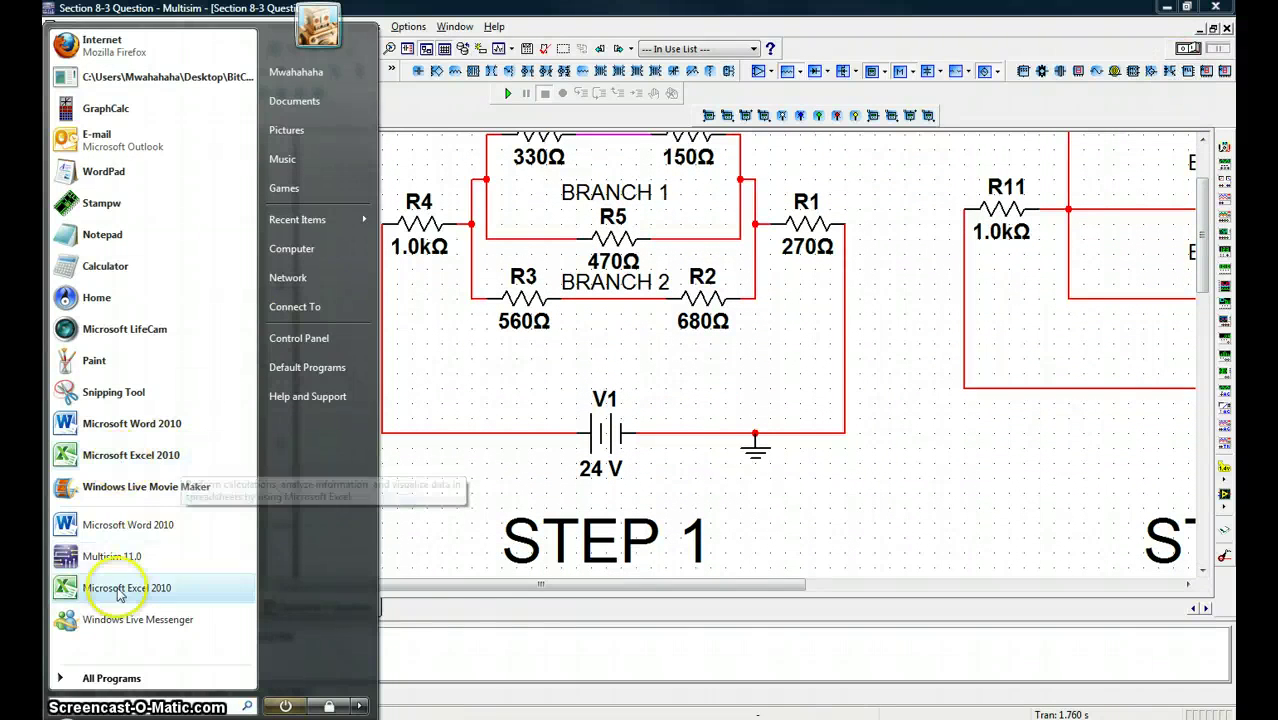
click(112, 679)
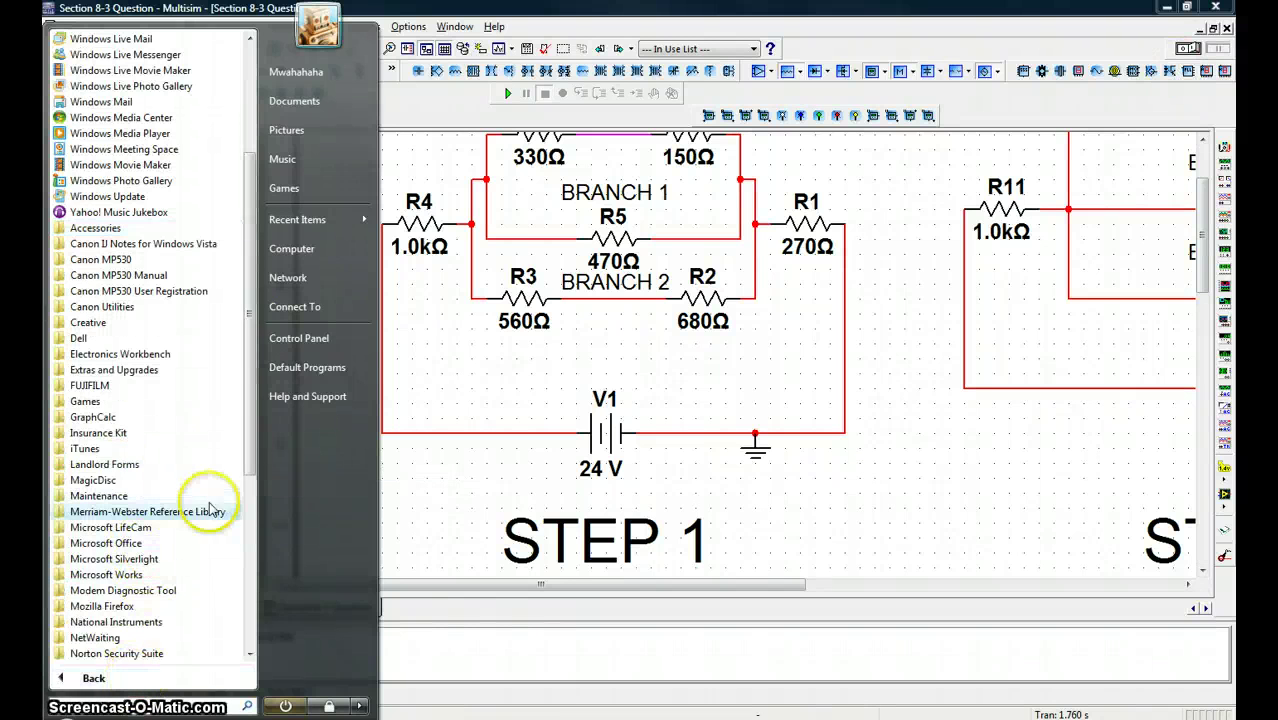
click(95, 679)
click(61, 678)
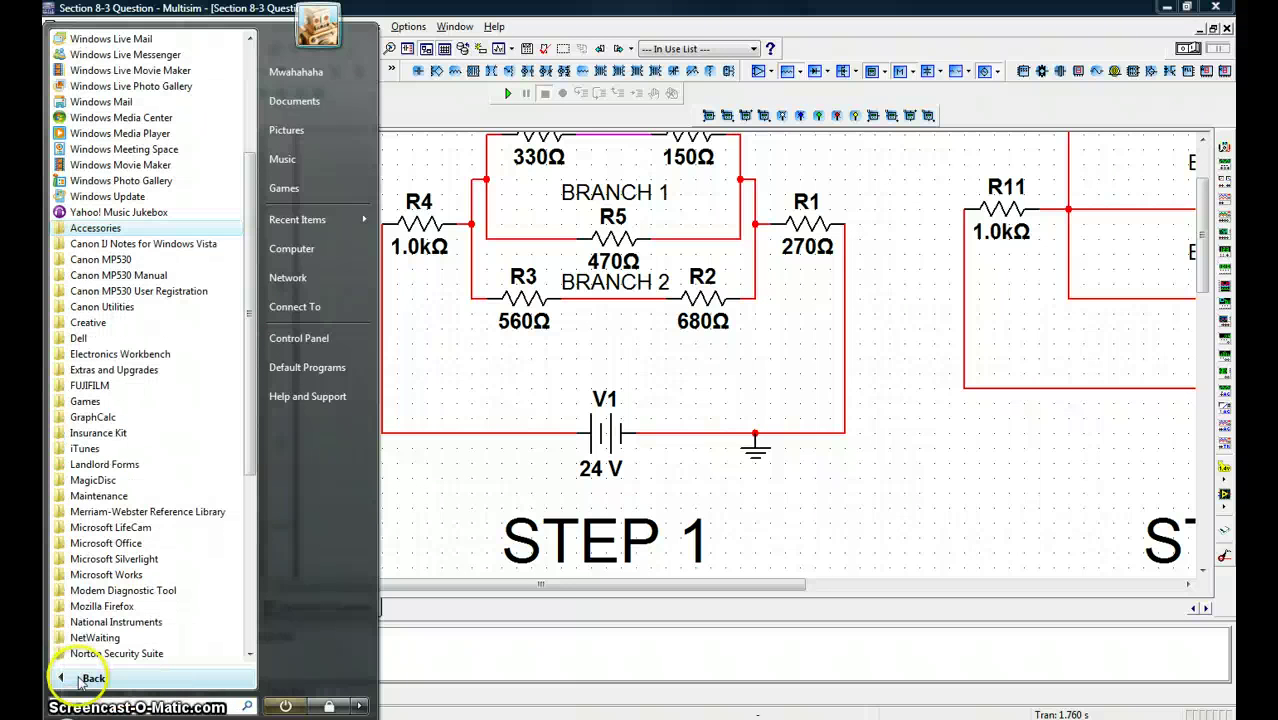
click(115, 543)
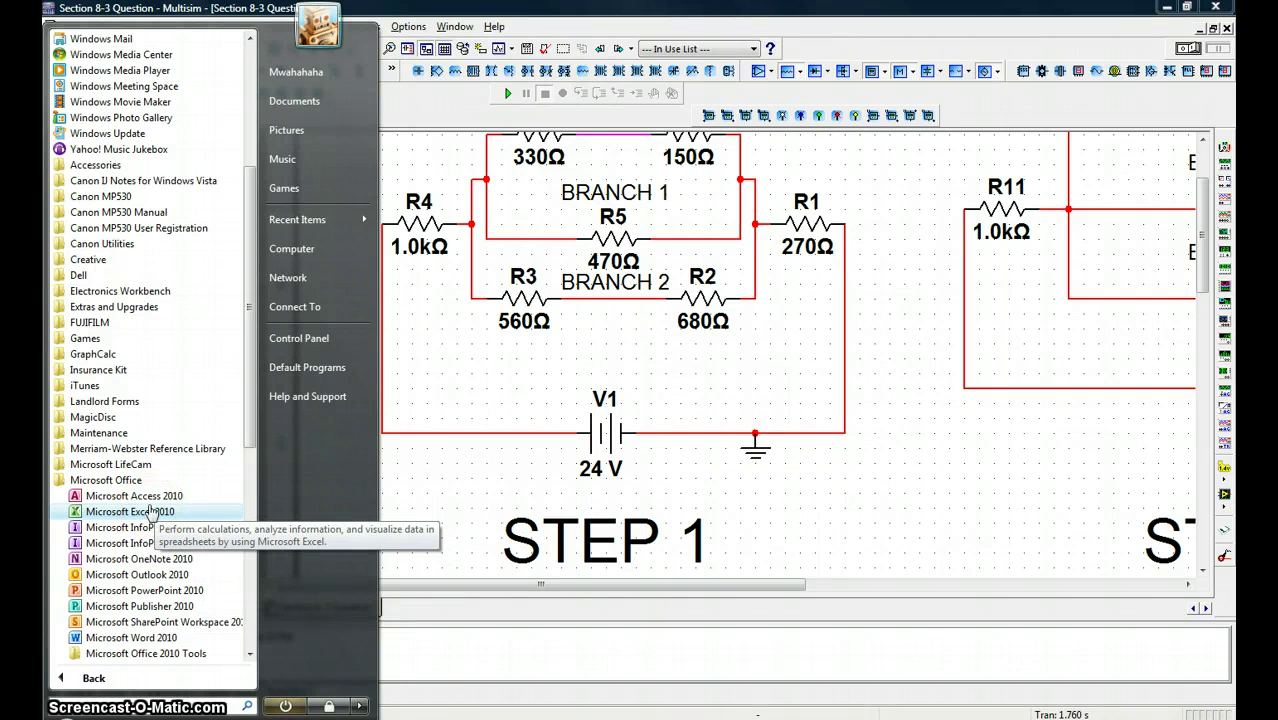
click(150, 511)
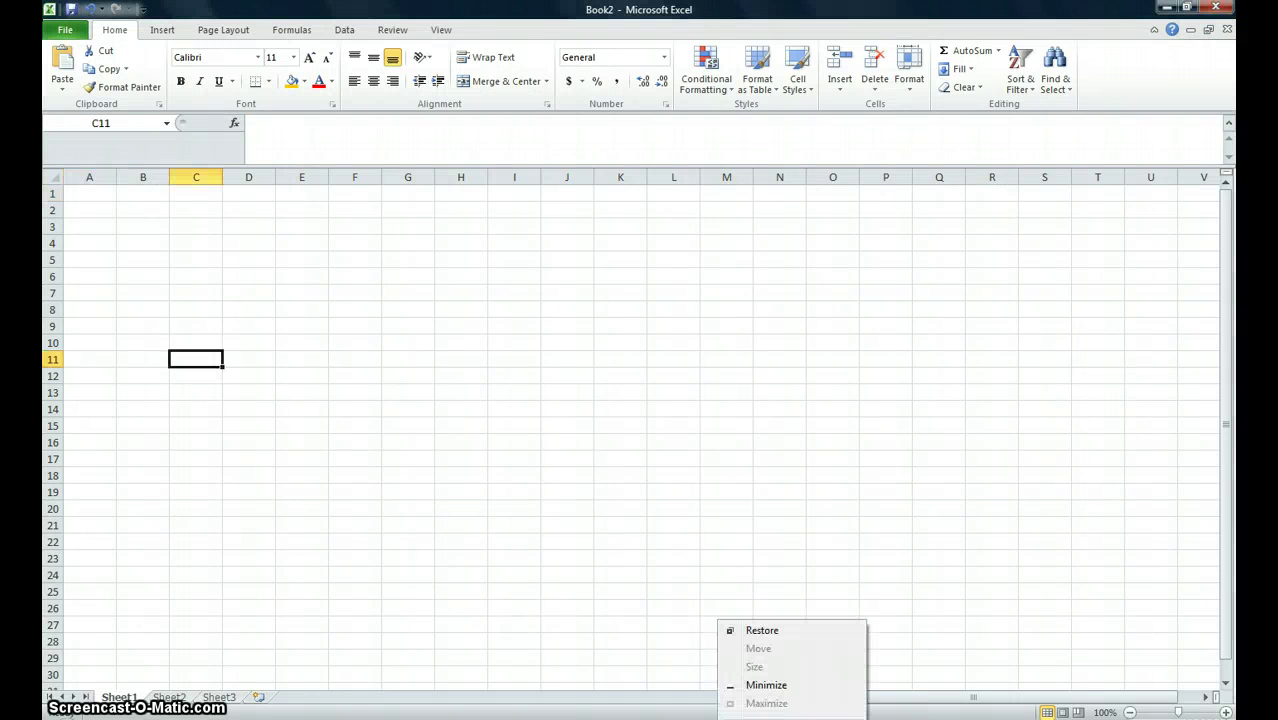
key(c)
click(650, 389)
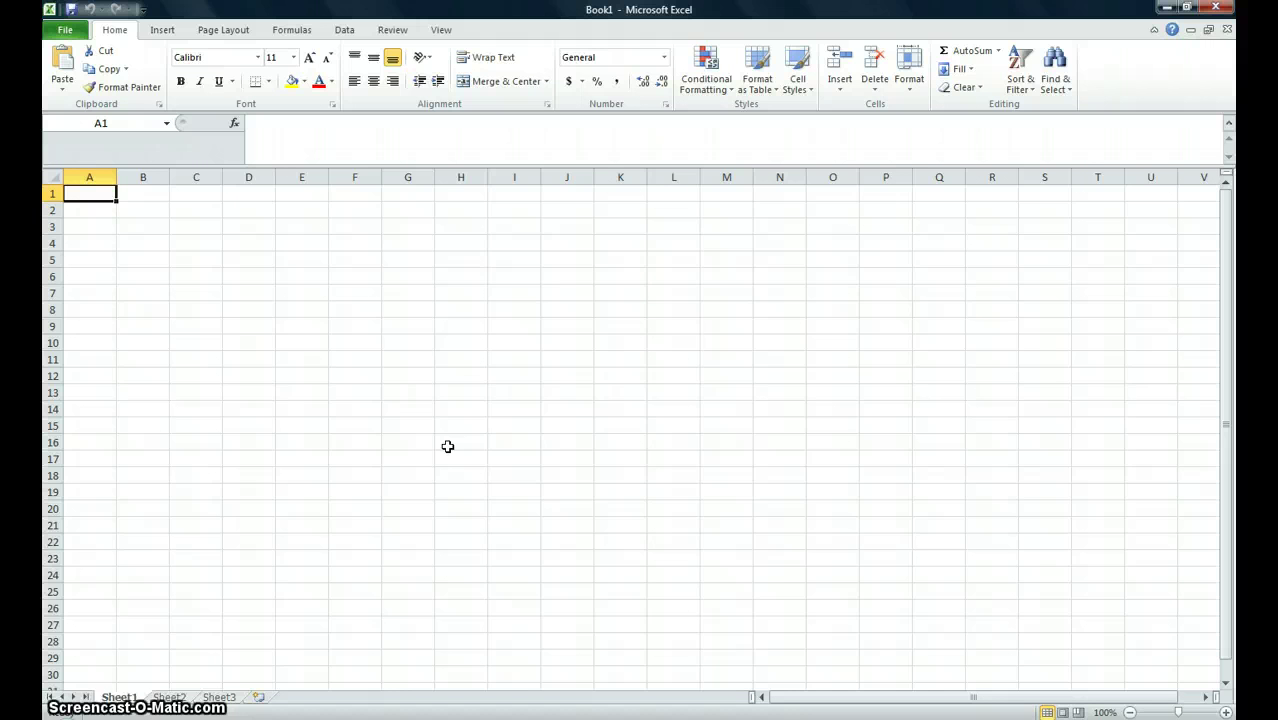
Enter the column headings E, I, R and P in cells B1 to E1 and return to cell A2
key(Right)
text(E)
key(Right)
text(I)
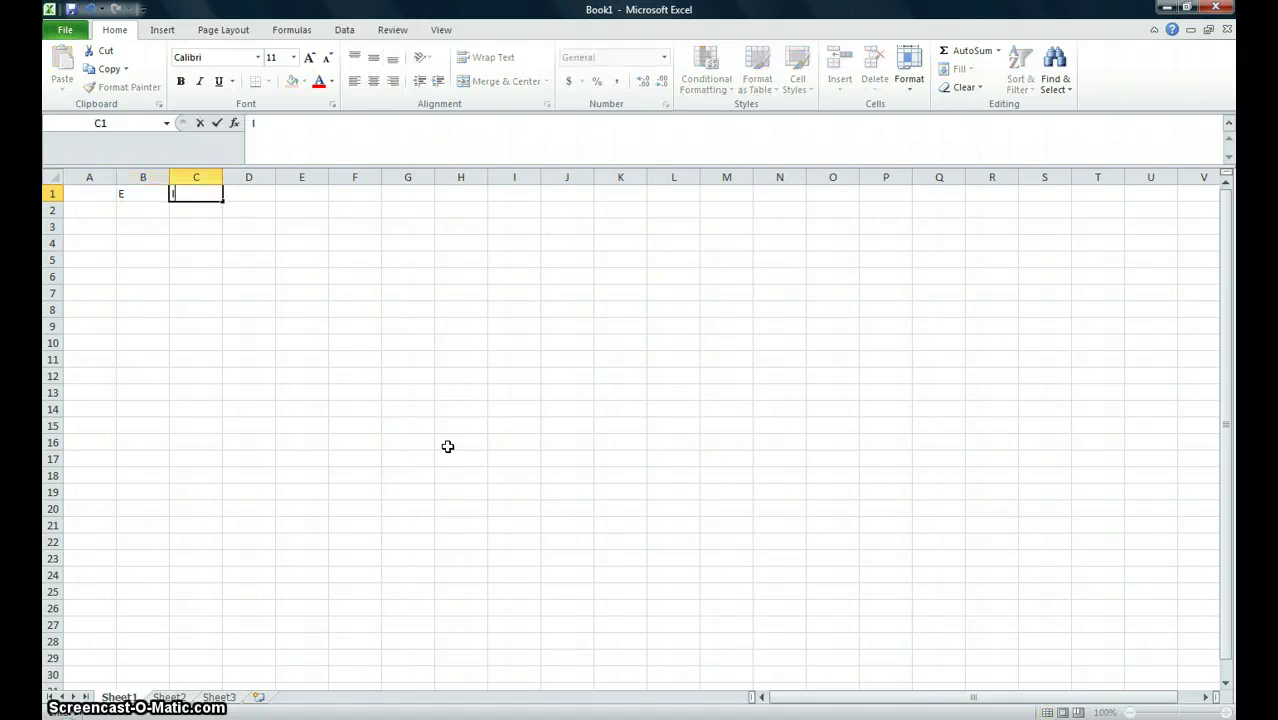
key(Right)
text(R)
key(Right)
text(P)
key(Right)
key(Down)
key(Left)
key(Left)
key(Left)
key(Left)
key(Left)
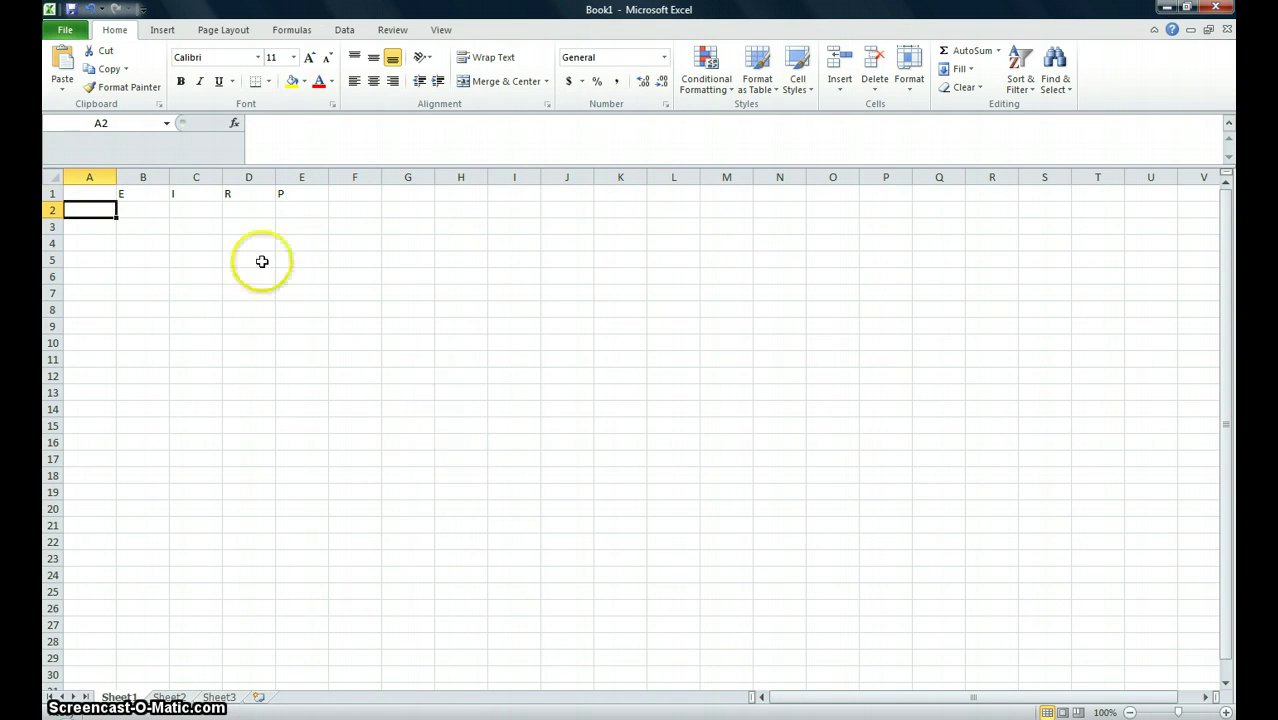
Review the E, I, R and P headings in row 1 and the empty label column A
click(125, 194)
click(178, 195)
click(228, 195)
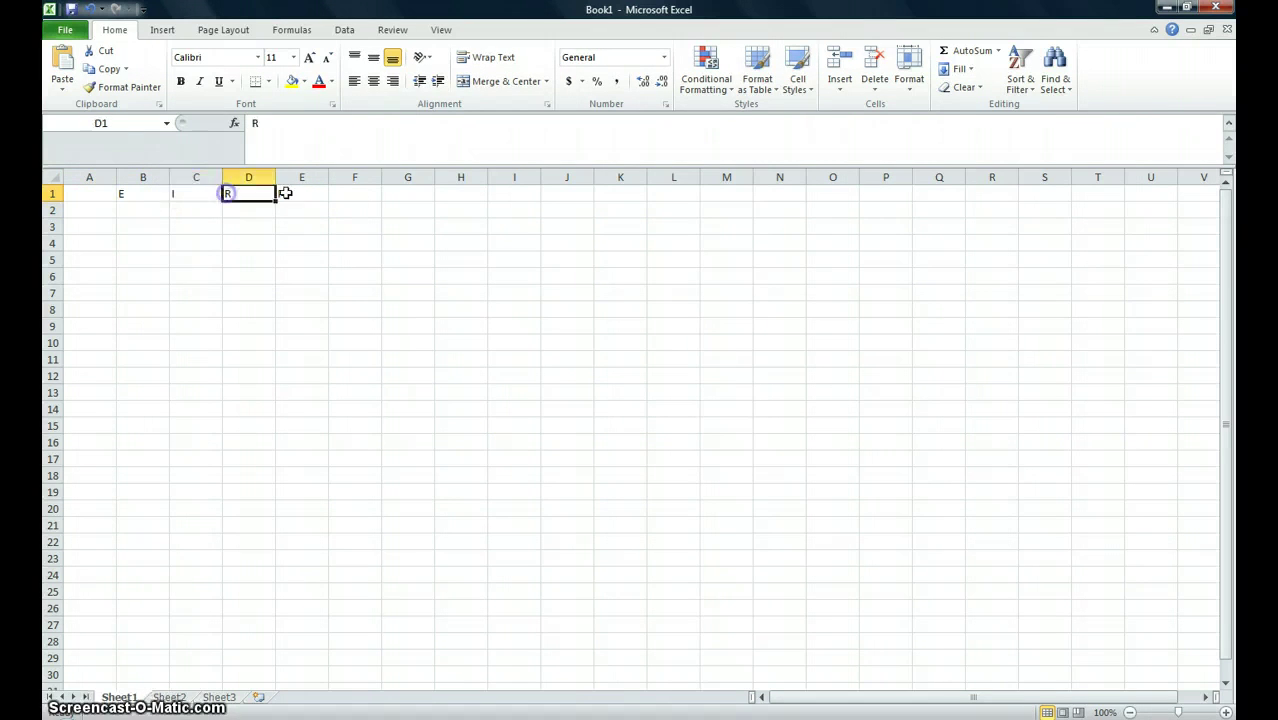
click(285, 192)
click(130, 200)
click(231, 195)
key(Right)
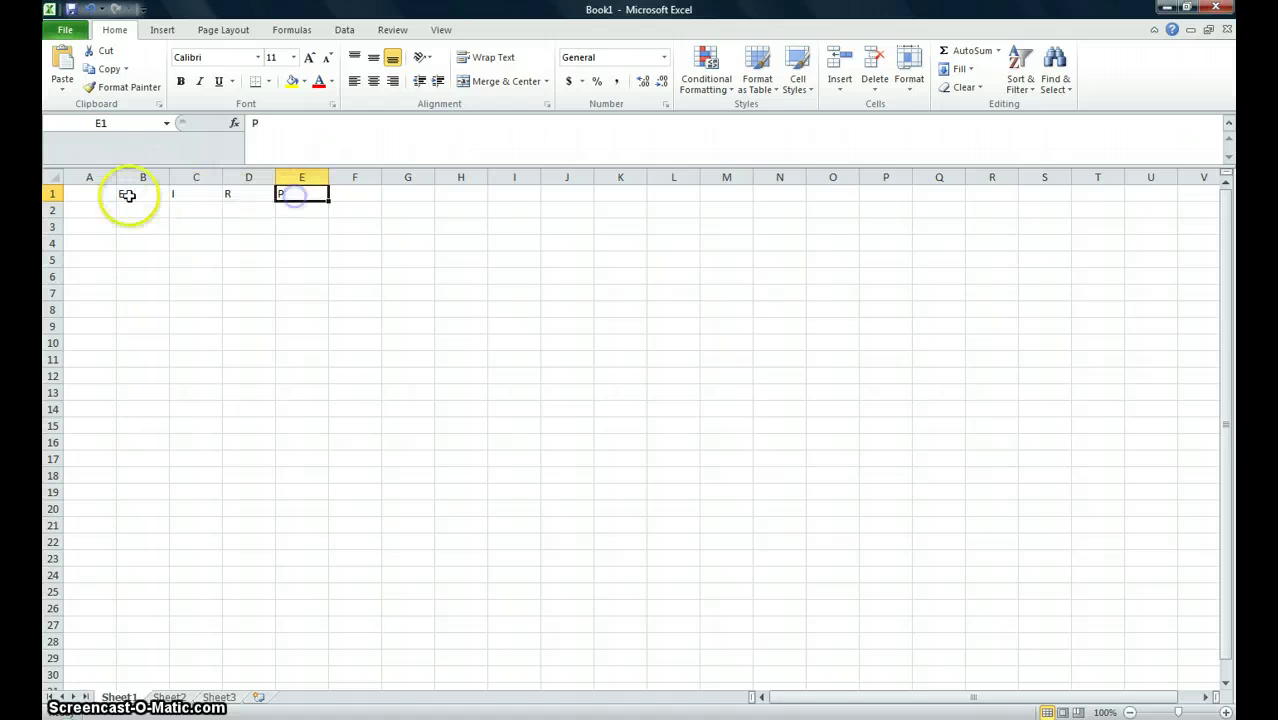
click(86, 194)
click(87, 177)
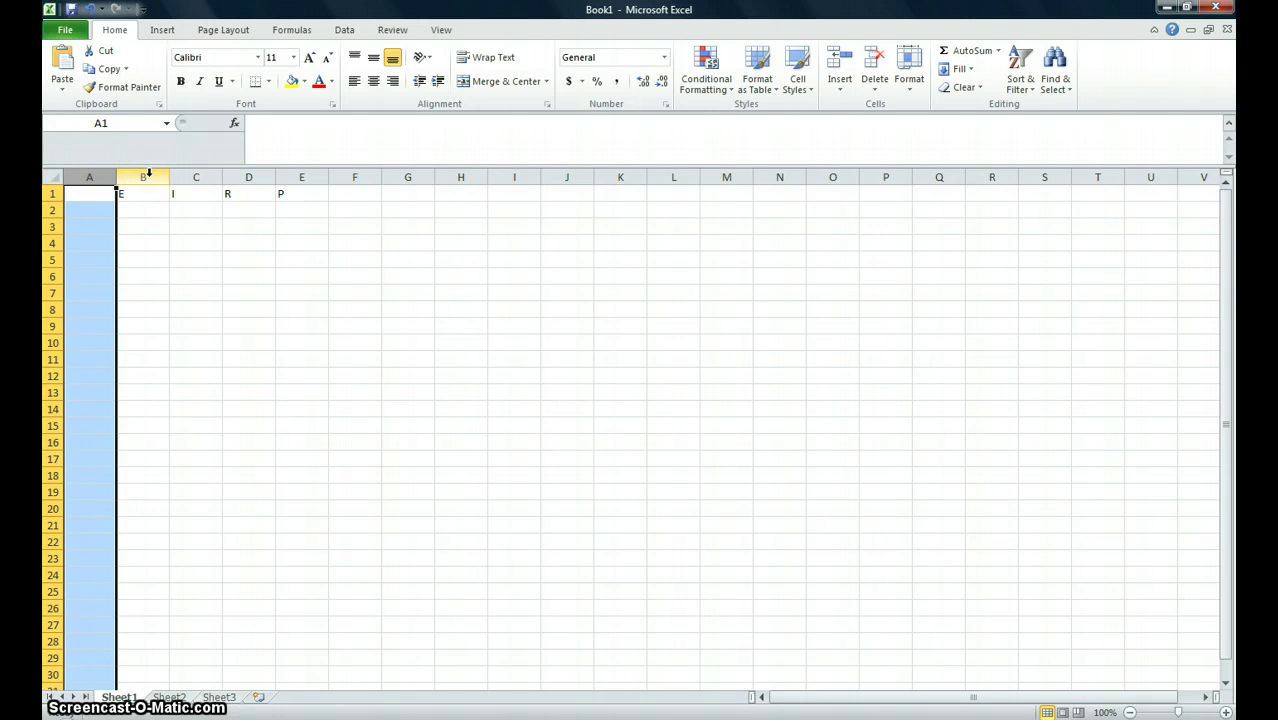
click(95, 209)
text(R1)
key(Return)
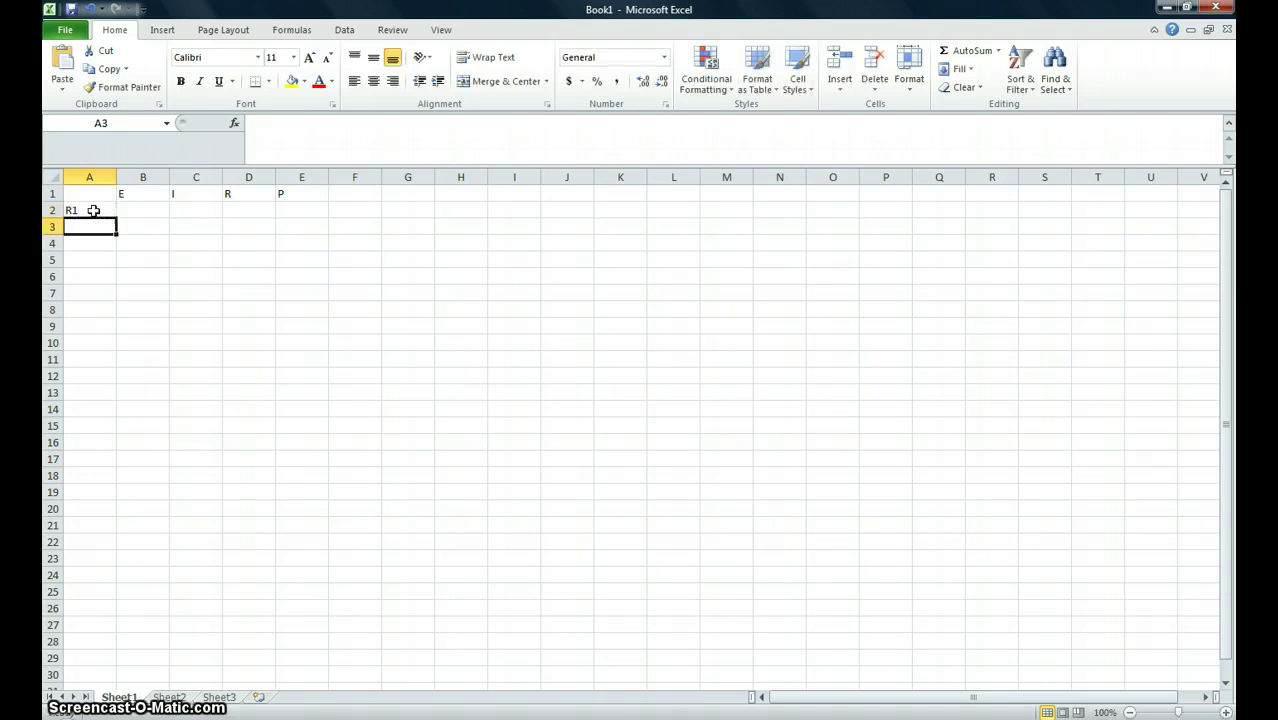
text(R3)
key(Up)
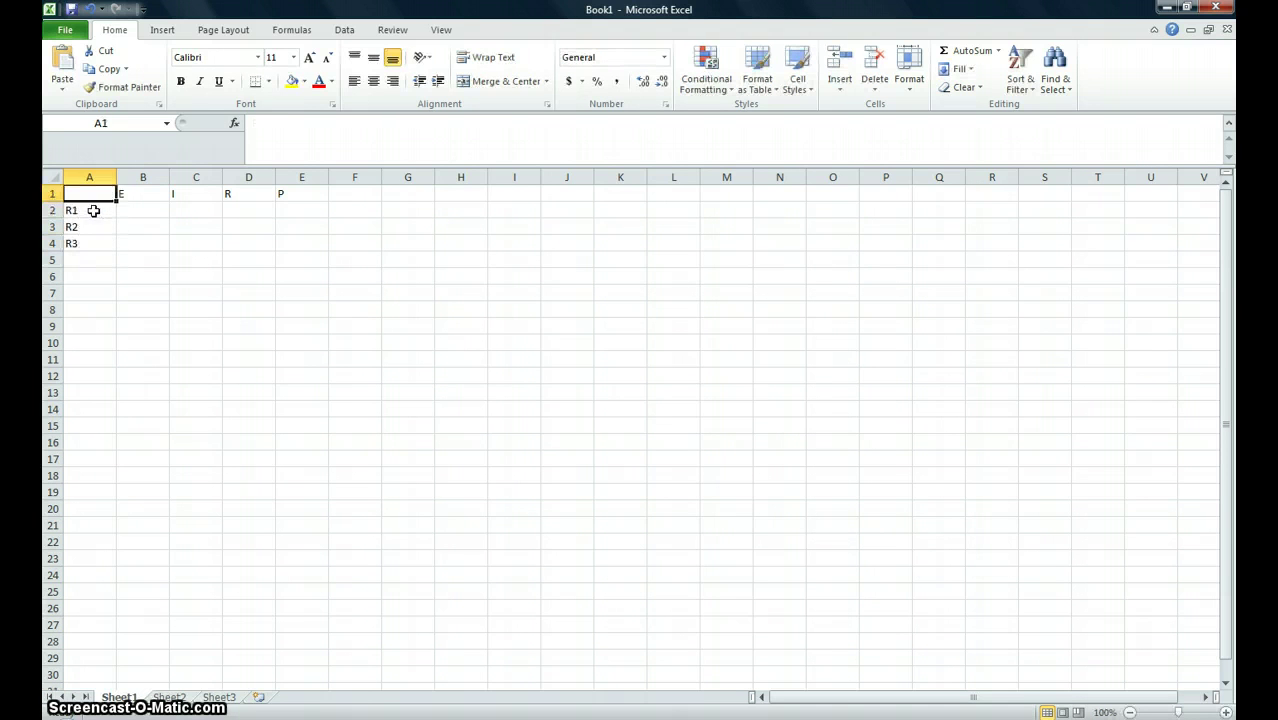
key(Down)
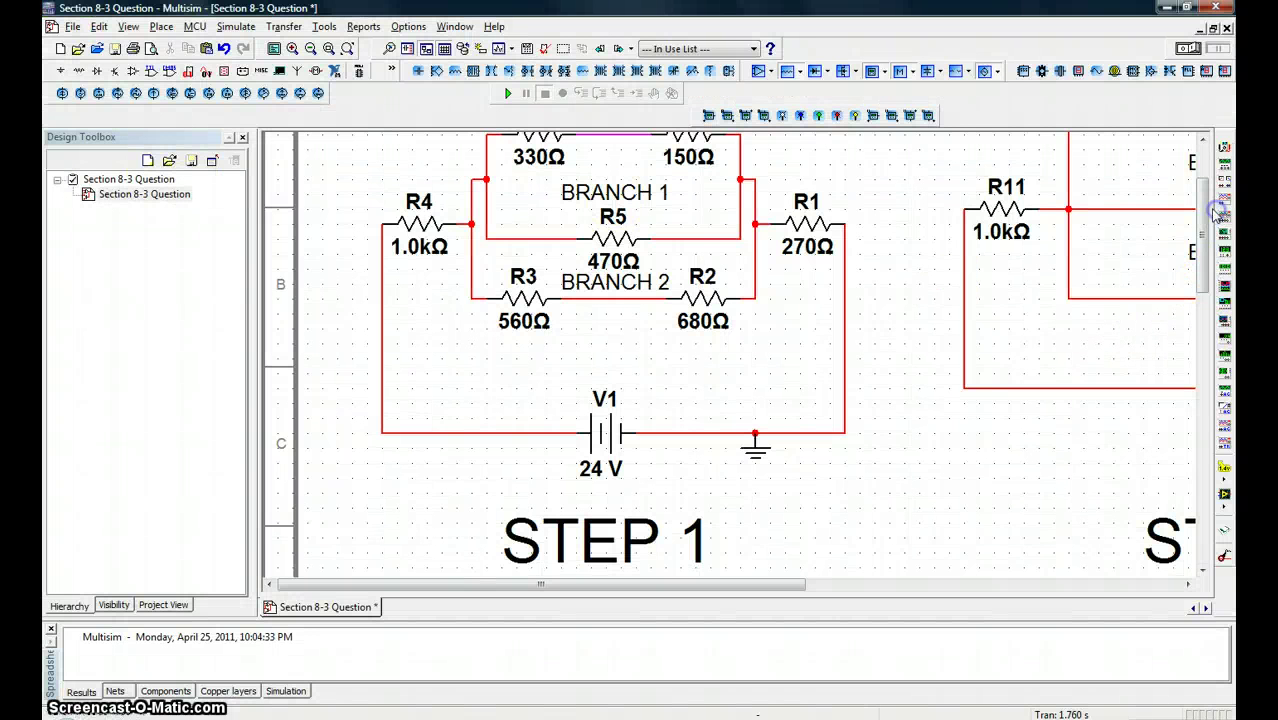
Check the full Step 1 circuit in Multisim and enter R4 as the first row label in cell A2 in Excel
scroll(1216, 213, up, 2)
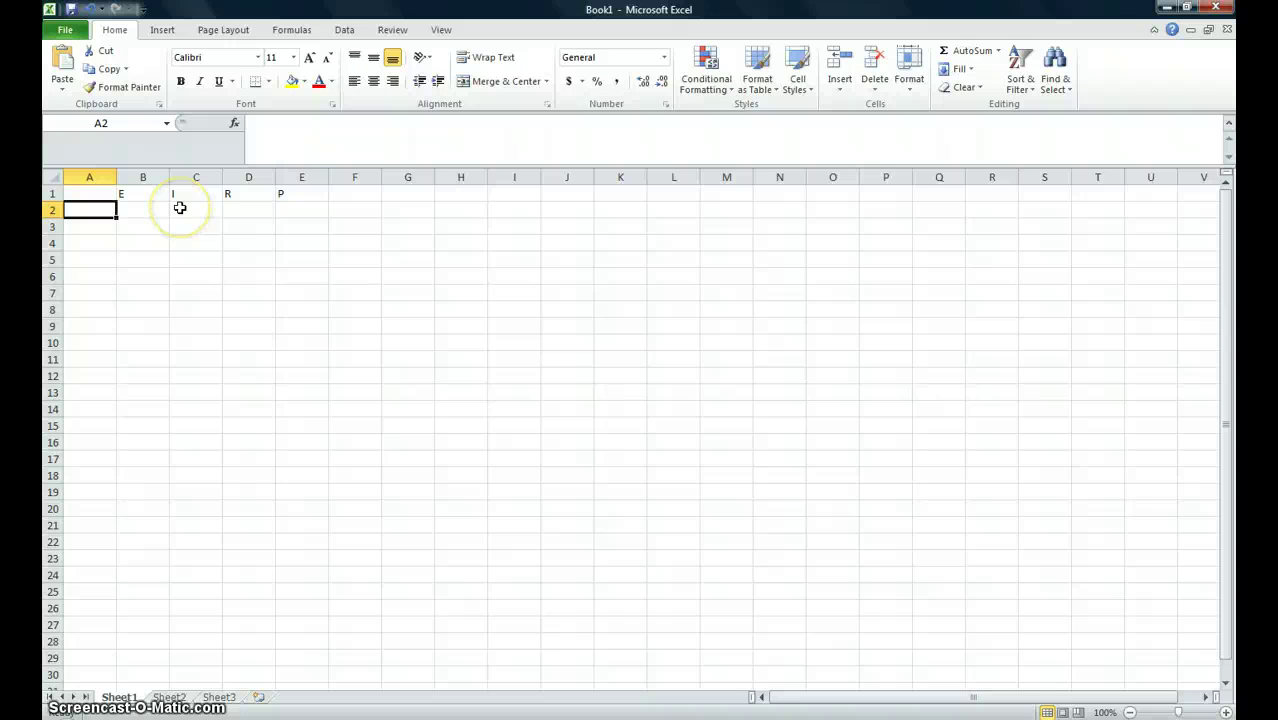
text(R4)
key(Return)
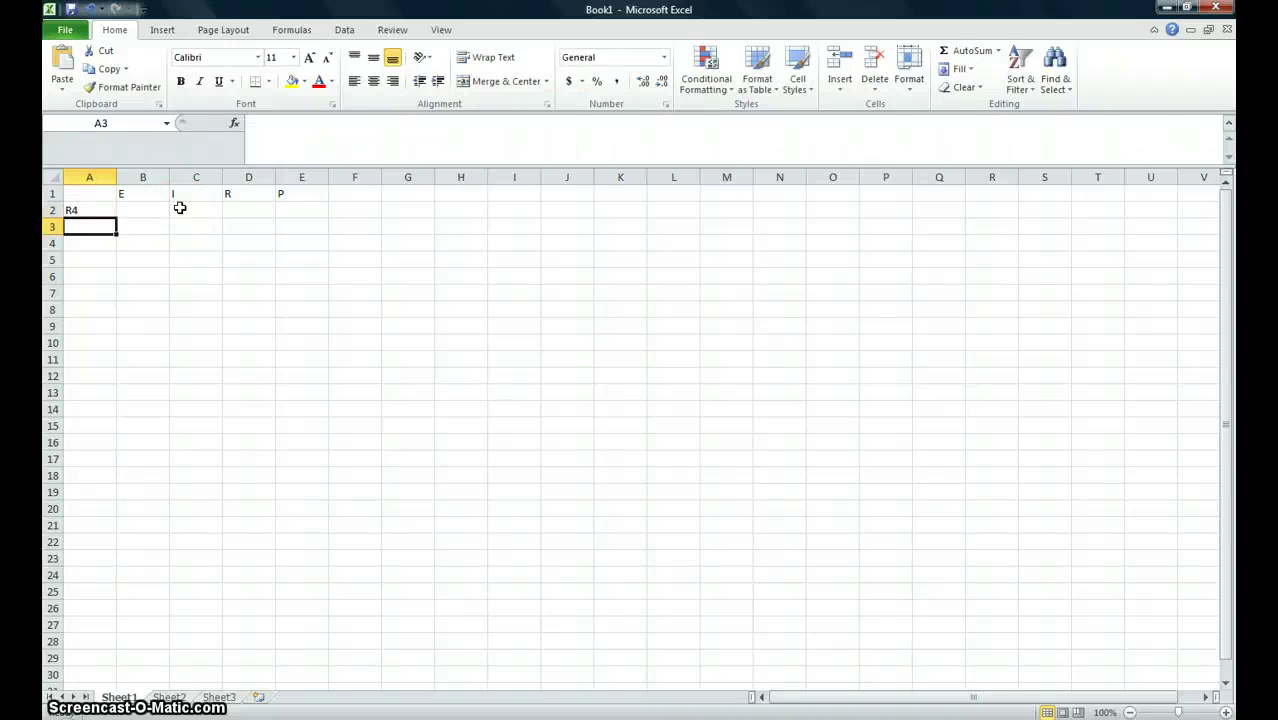
Check the upper branch of the circuit in Multisim and enter R6, R7 and RS1 in cells A3 to A5 in Excel
key(alt+Tab)
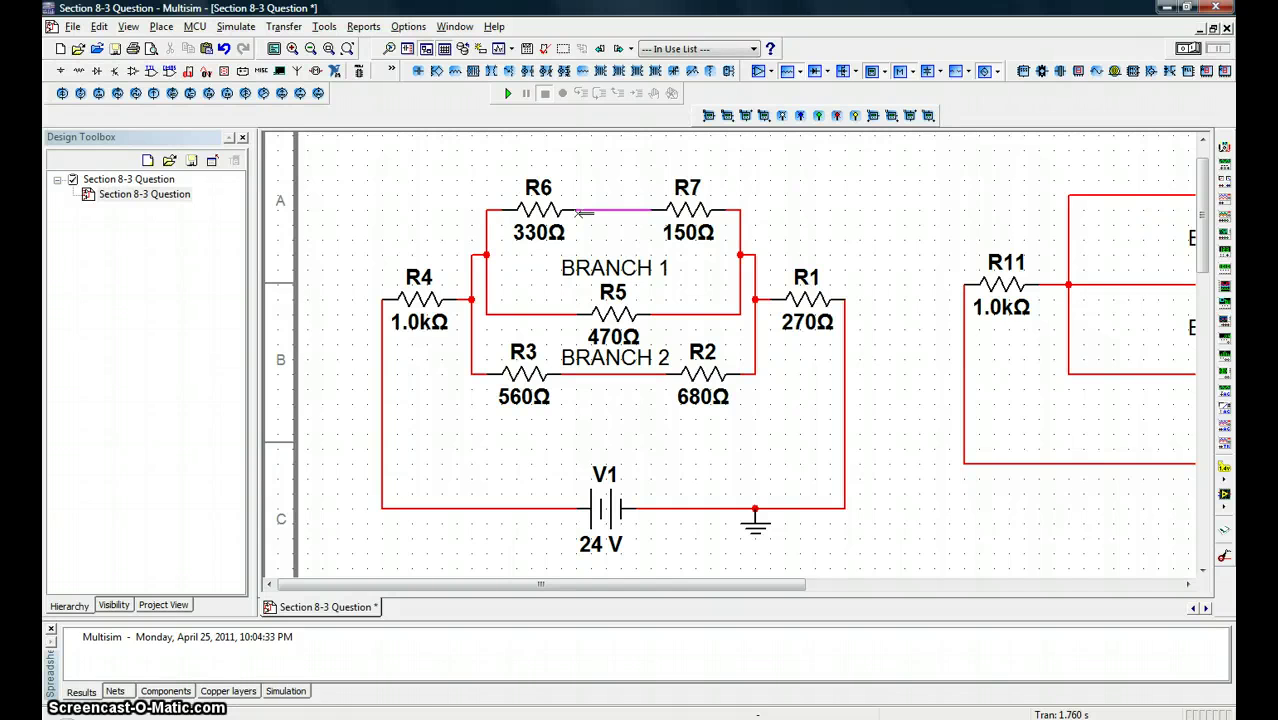
key(alt+Tab)
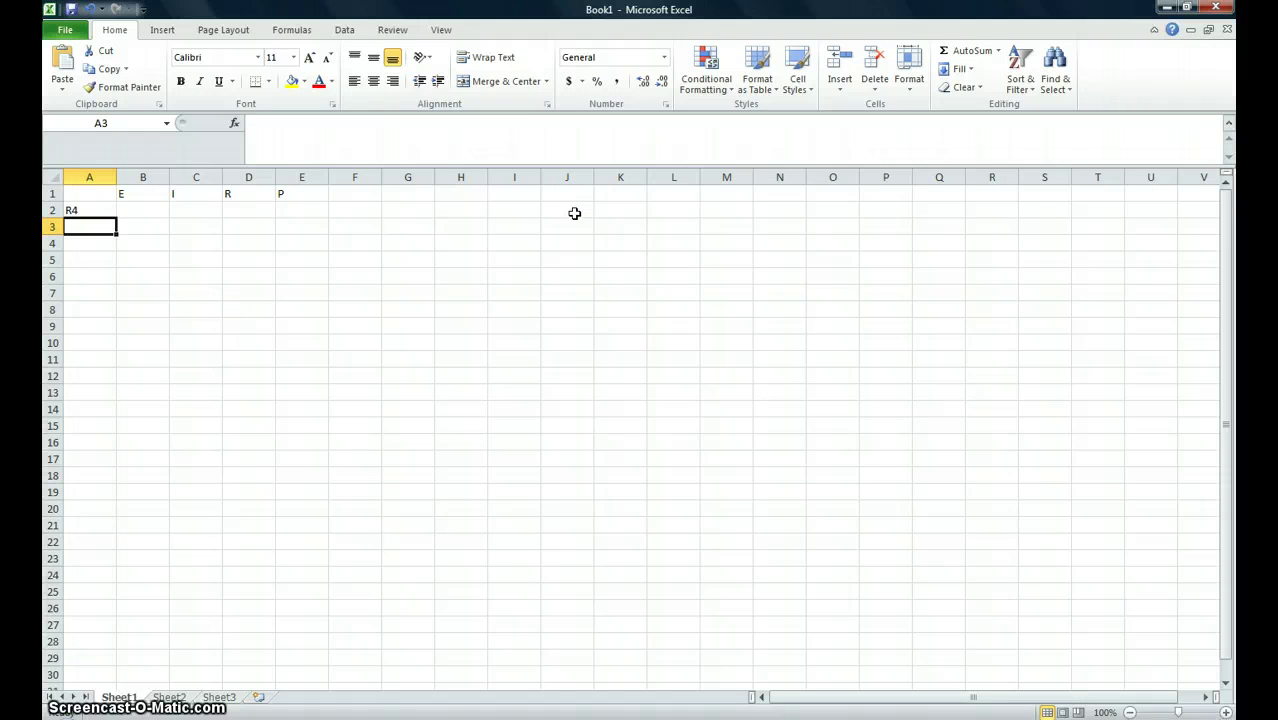
text(R6)
key(Return)
text(R7)
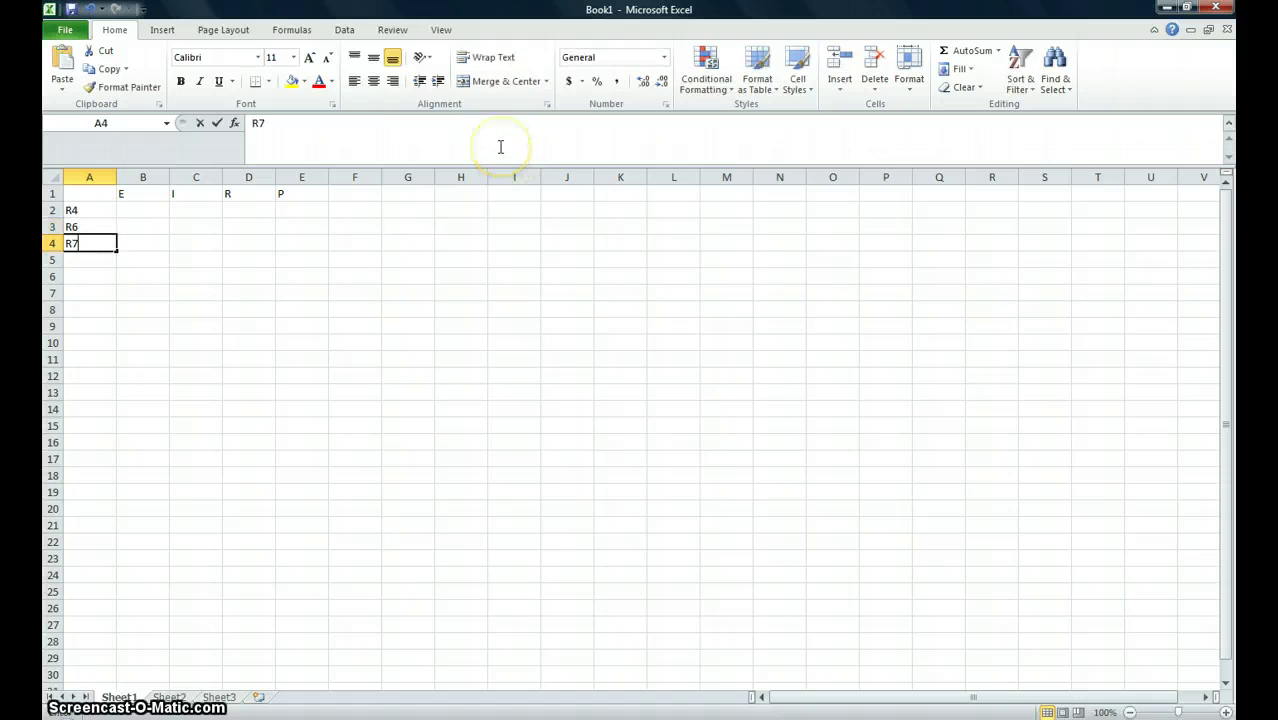
key(Return)
text(R11)
key(Return)
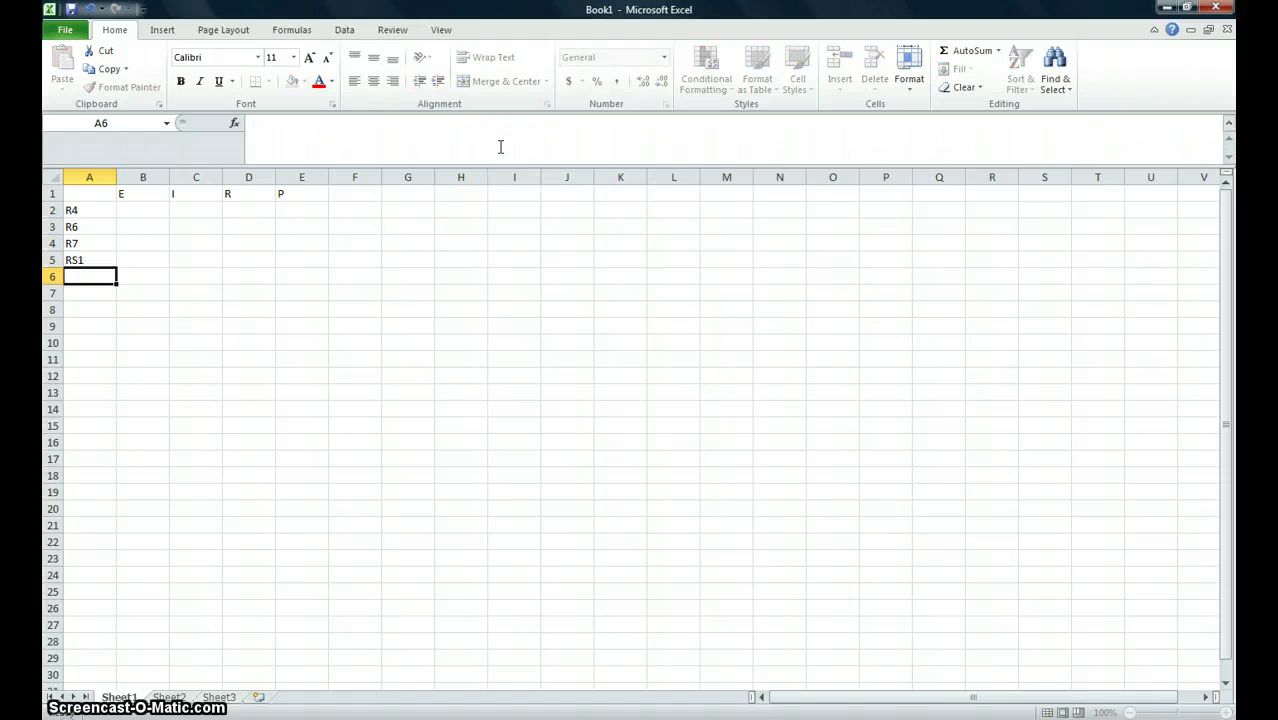
Check the resistor parallel to R6 and R7 in Multisim and enter R5 in cell A6 in Excel
key(alt+Tab)
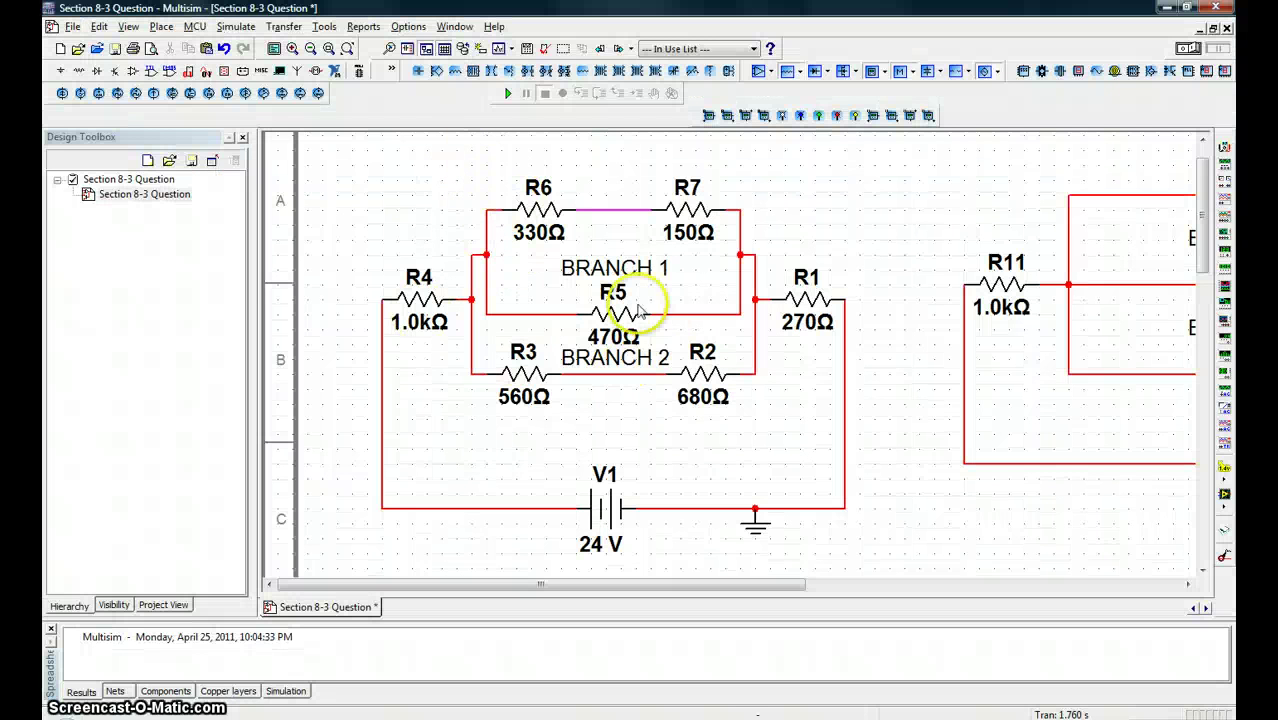
key(alt+Tab)
key(Return)
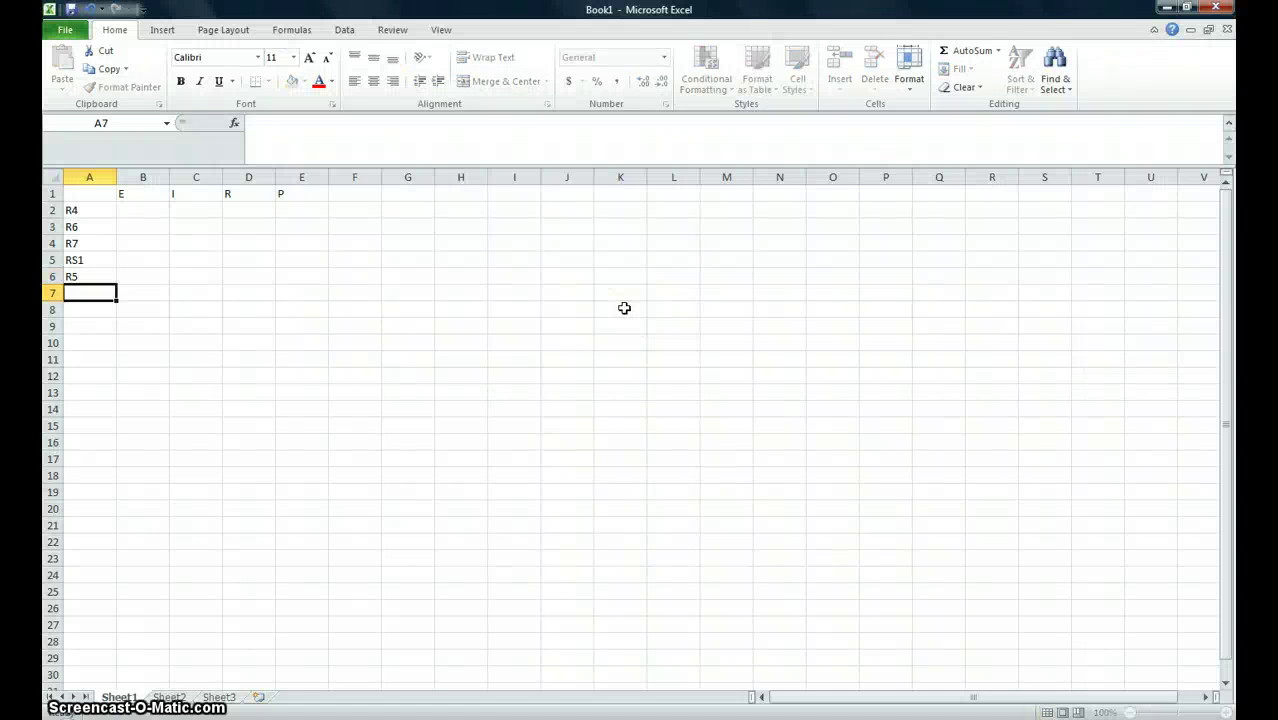
Check the lower branch of the circuit in Multisim and enter R3, R2 and RS2 in cells A7 to A9 in Excel
key(alt+Tab)
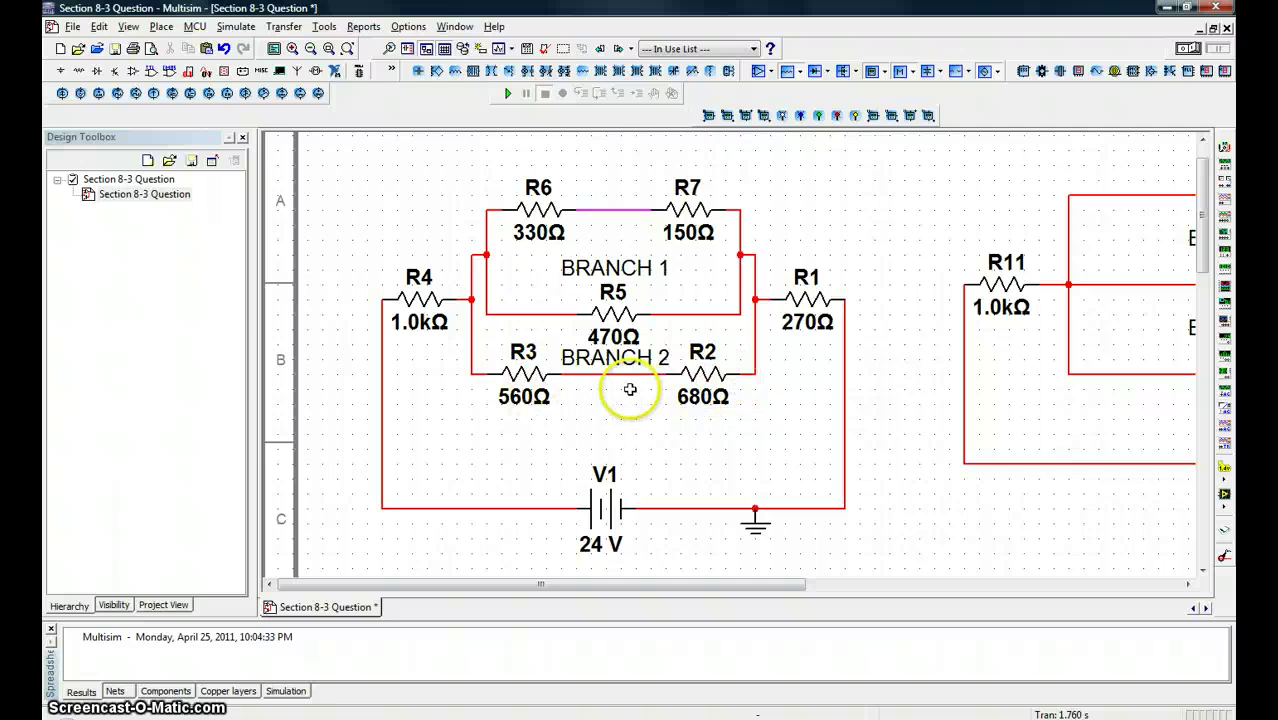
key(alt+Tab)
key(alt+Tab)
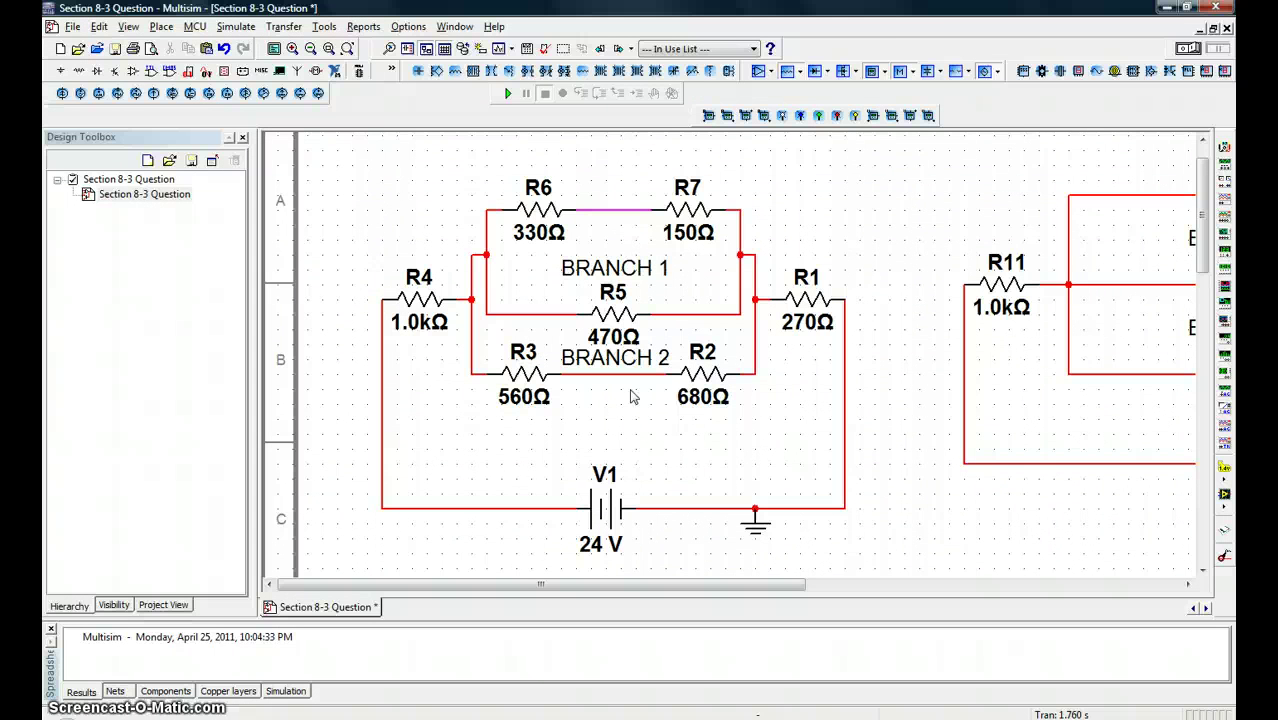
key(alt+Tab)
text(R3)
key(Return)
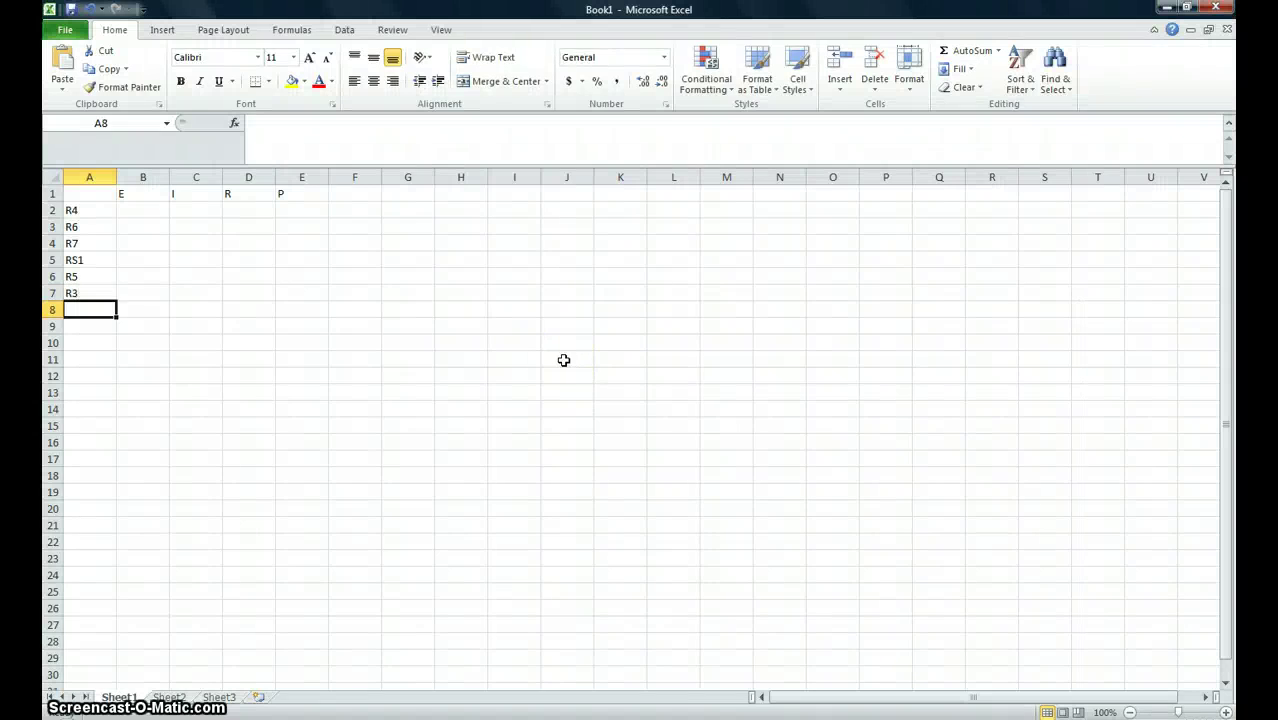
key(alt+Tab)
key(alt+Tab)
text(R2)
key(Return)
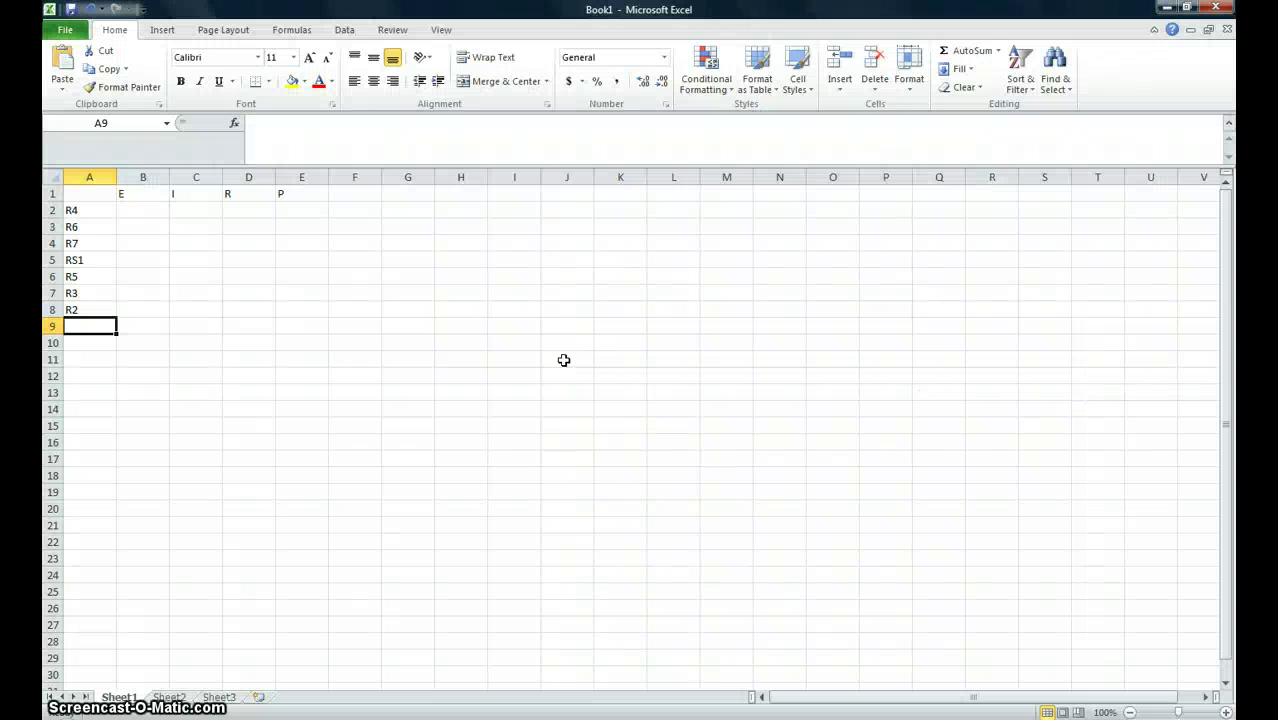
text(RS1)
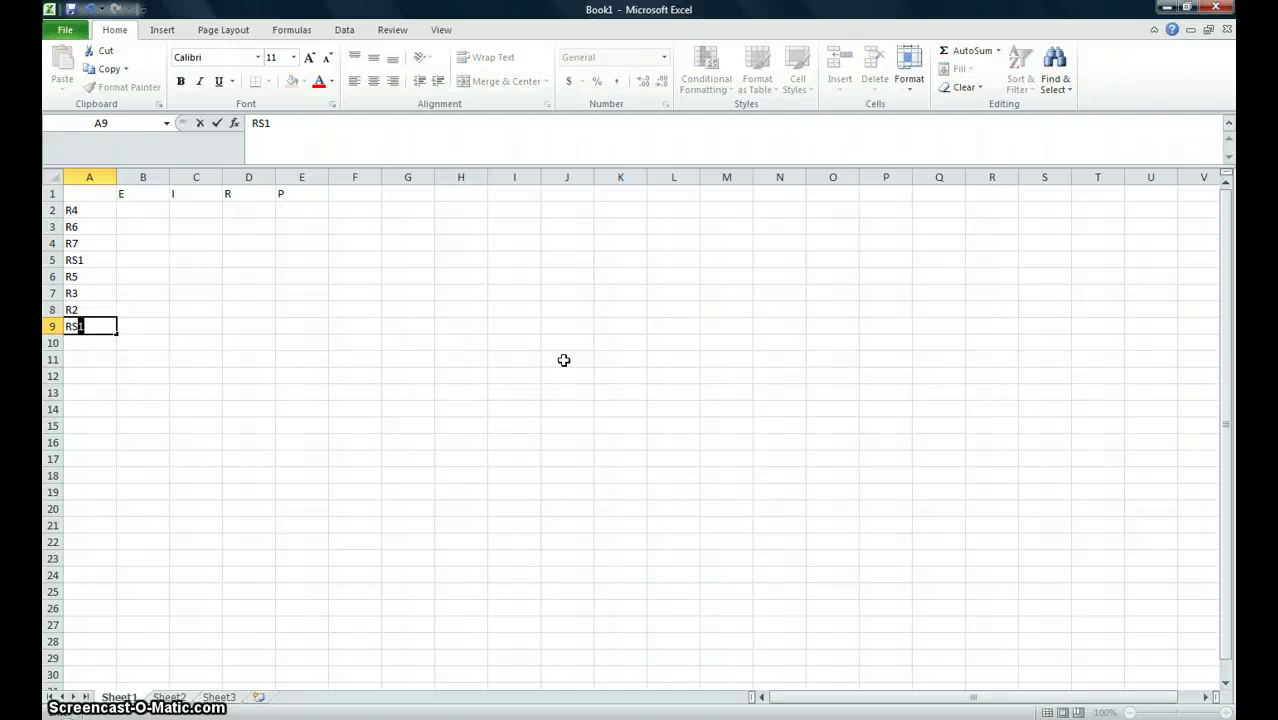
key(Return)
Consult the circuit in Multisim, enter the label BRANCH in cell A10 in Excel, and return to the Multisim schematic
key(alt+Tab)
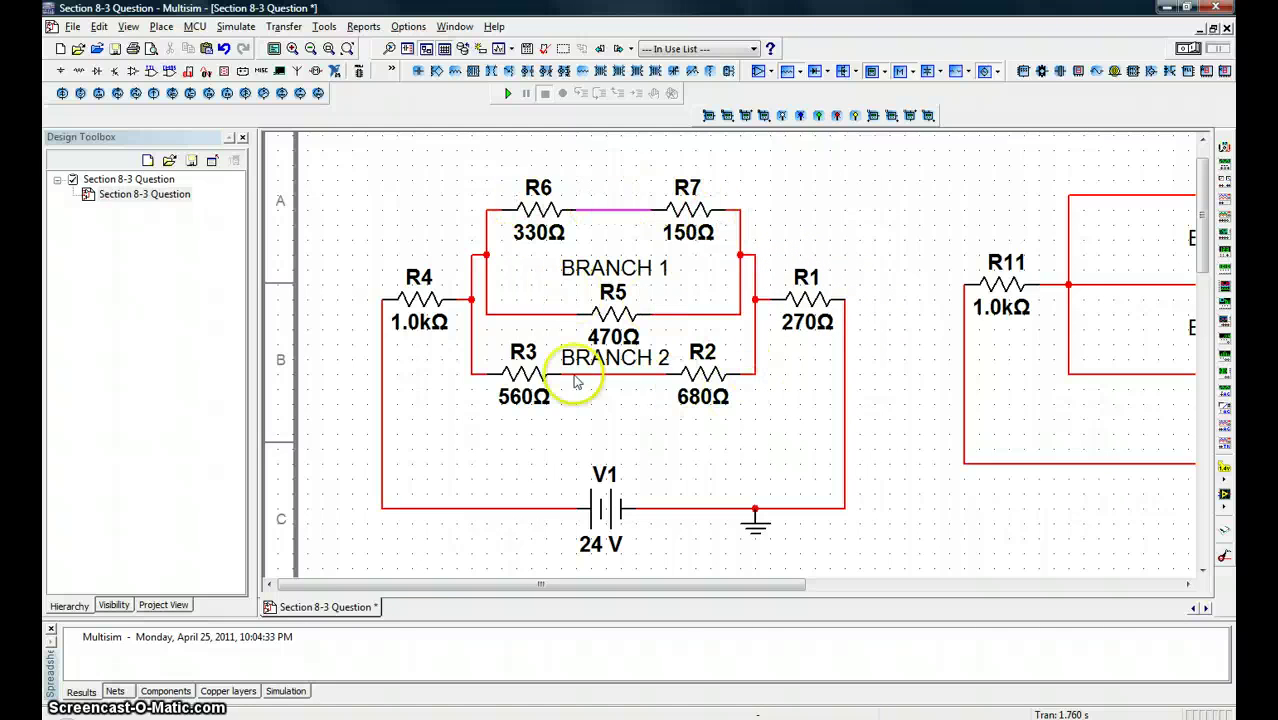
key(alt+Tab)
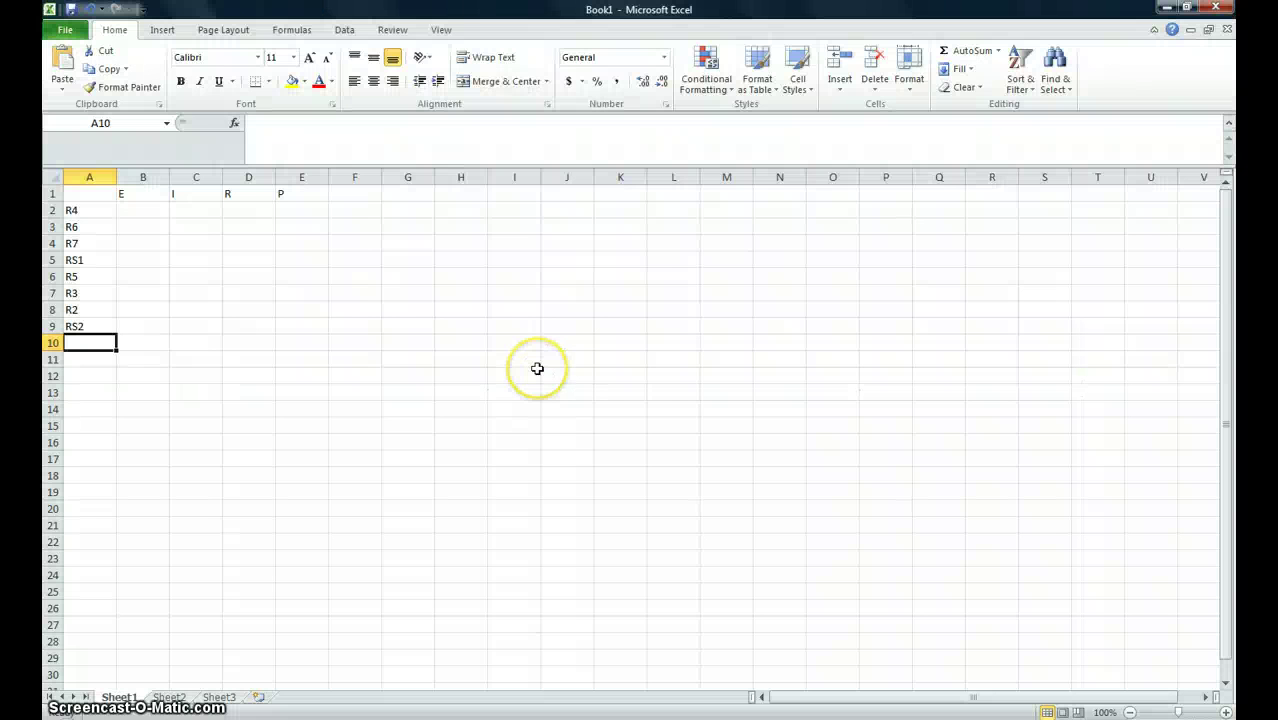
text(BRAN)
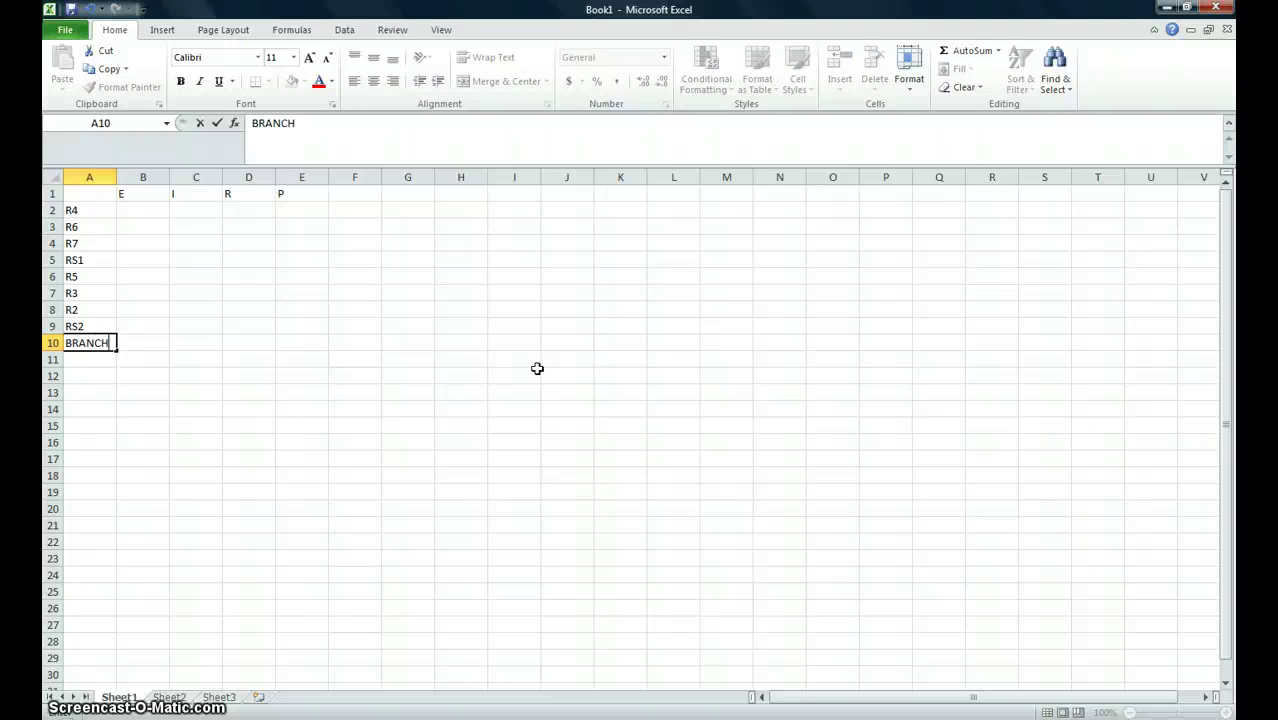
text(CH)
key(Return)
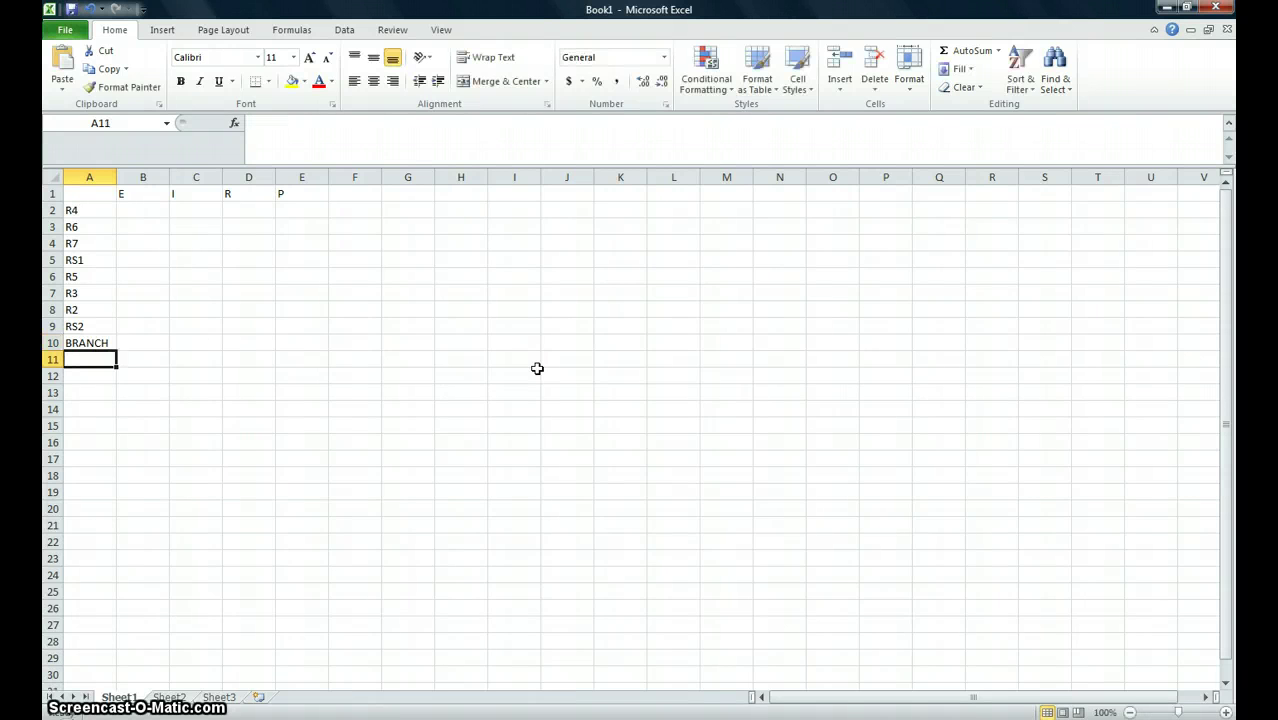
key(alt+Tab)
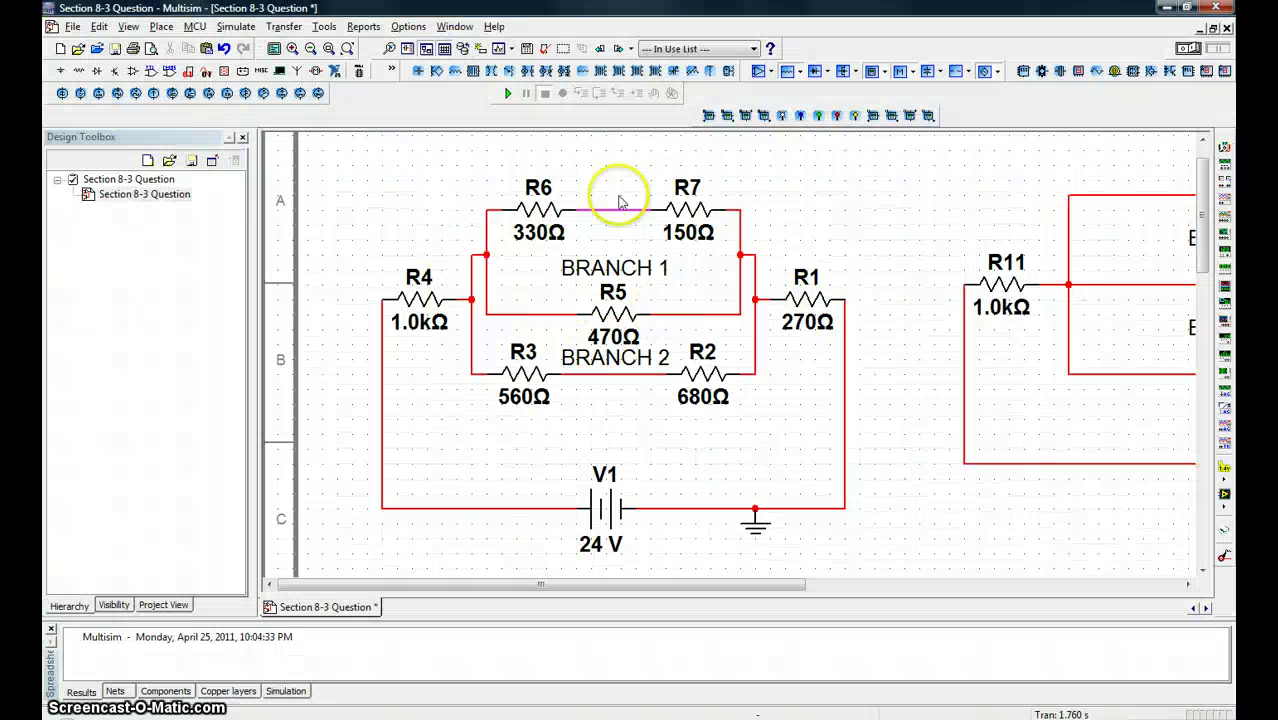
Delete the BRANCH 2 label from the Multisim schematic and switch back to Excel
click(585, 357)
key(Delete)
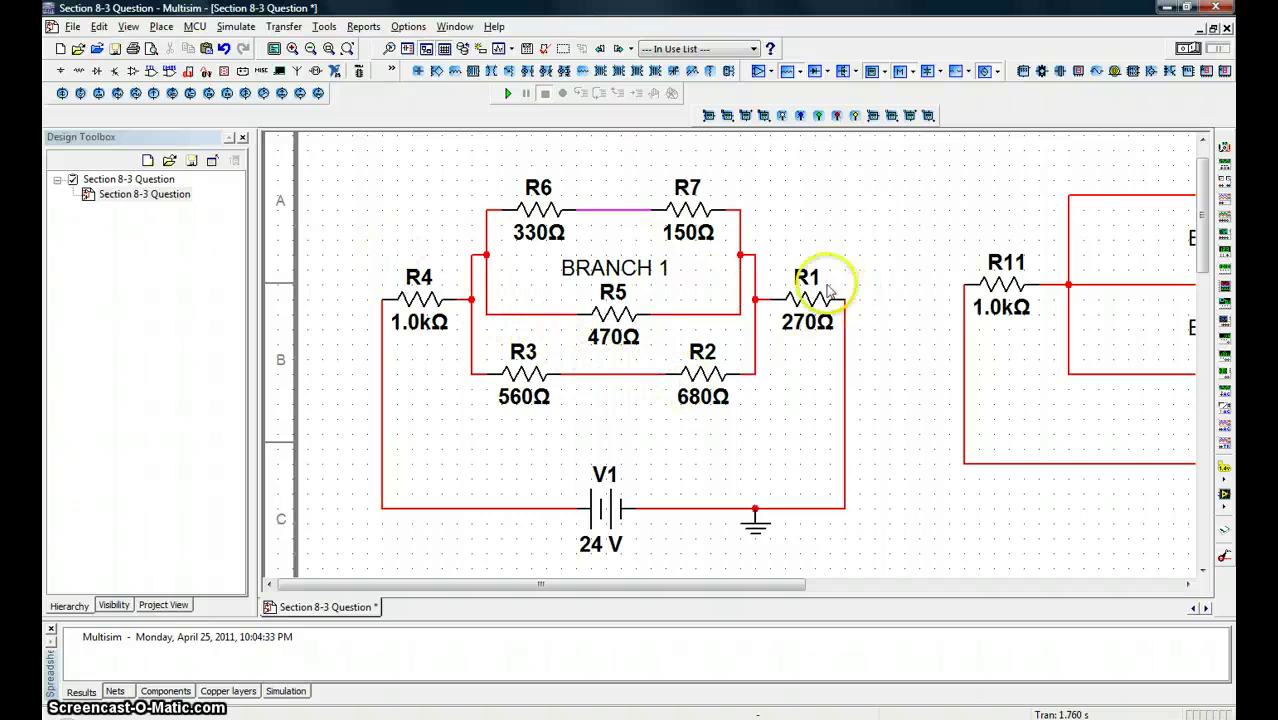
key(alt+Tab)
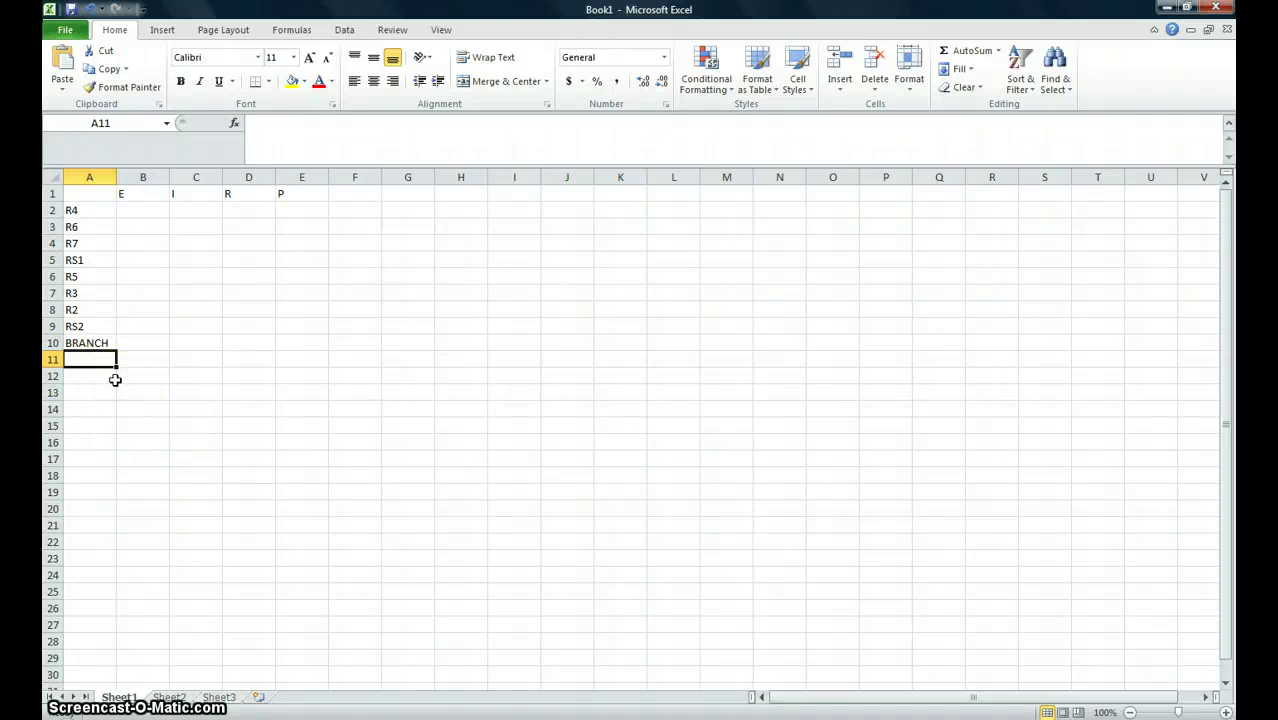
Check the last series resistor in Multisim and enter R1 and RT in cells A11 and A12 in Excel
key(alt+Tab)
key(alt+Tab)
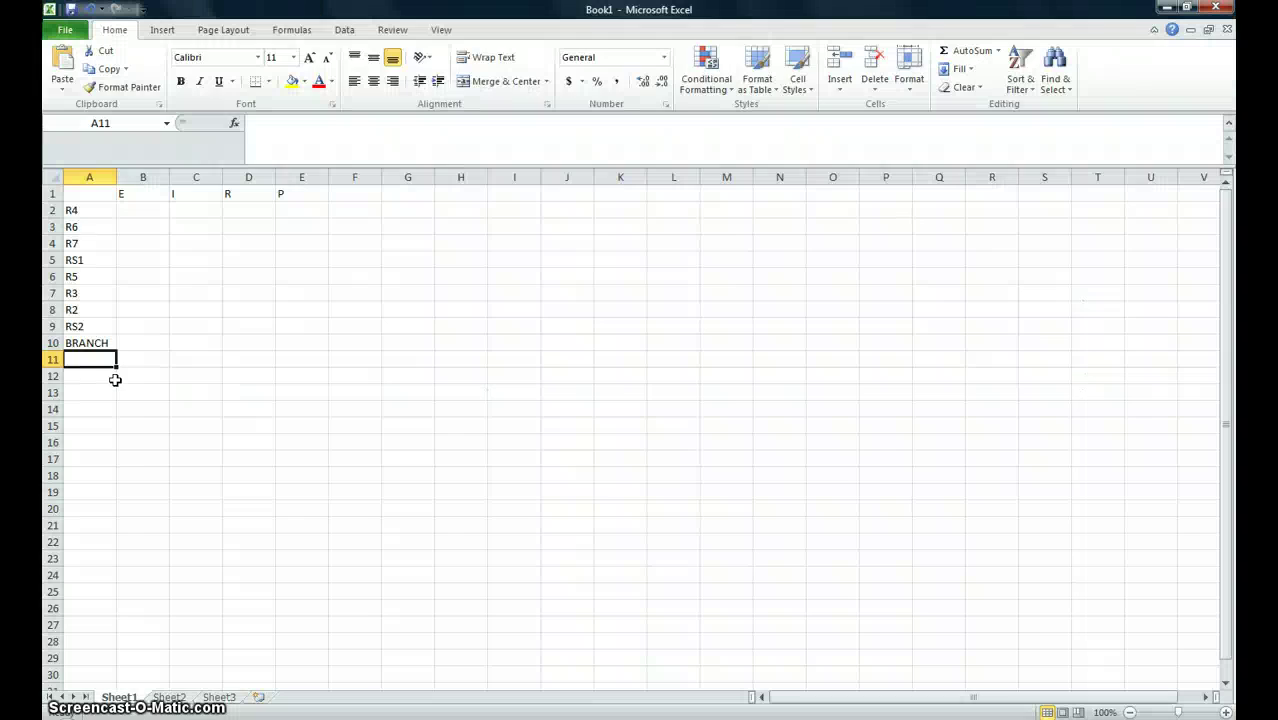
text(R21)
key(alt+Tab)
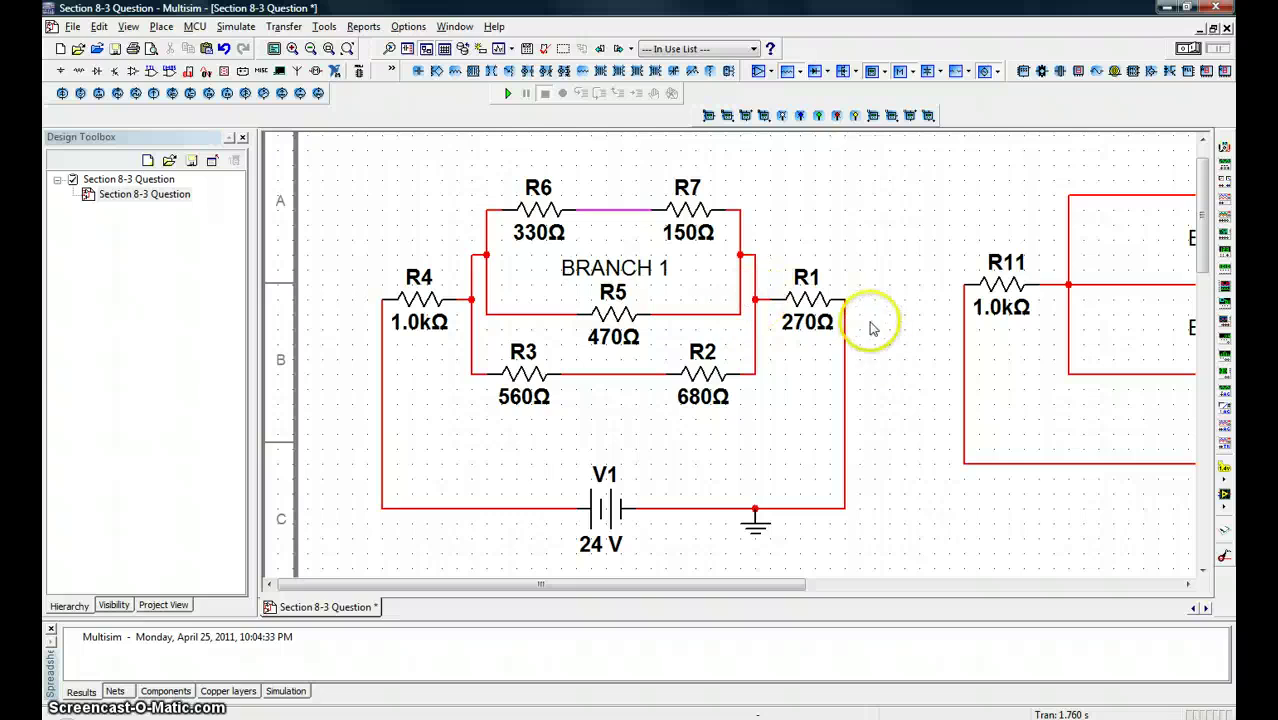
key(alt+Tab)
key(Return)
key(alt+Tab)
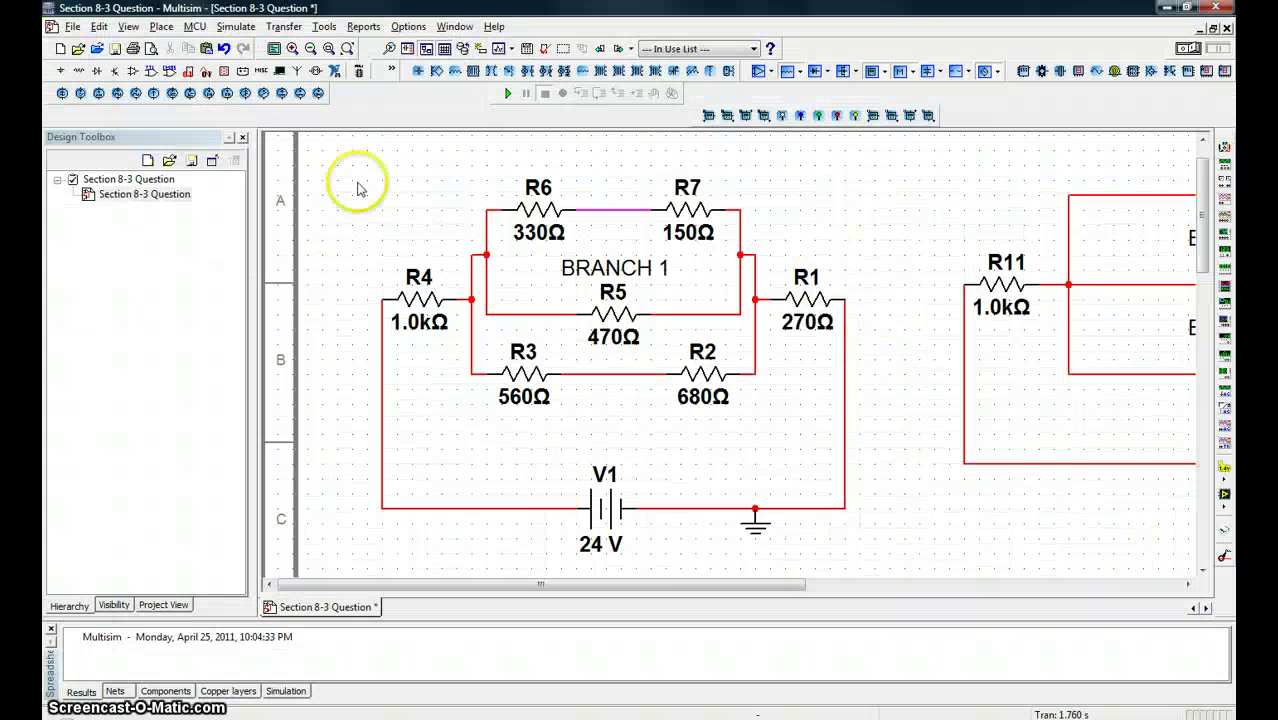
key(alt+Tab)
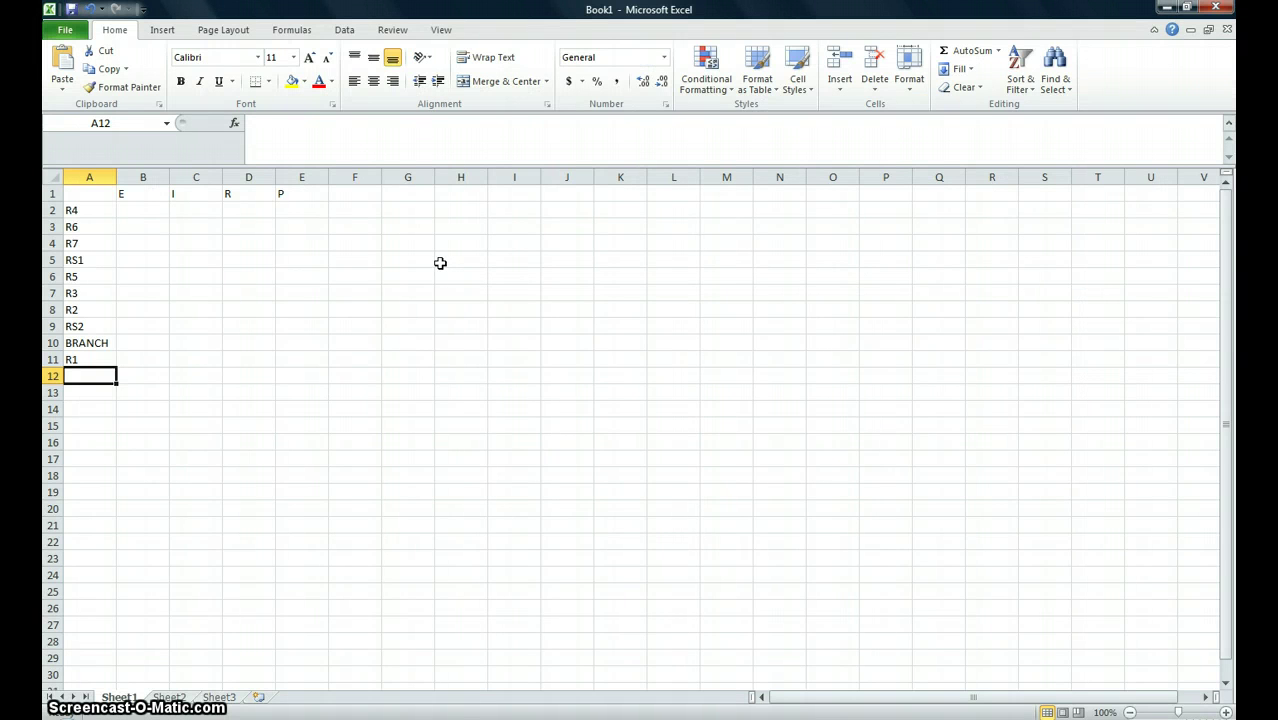
text(RT)
key(Return)
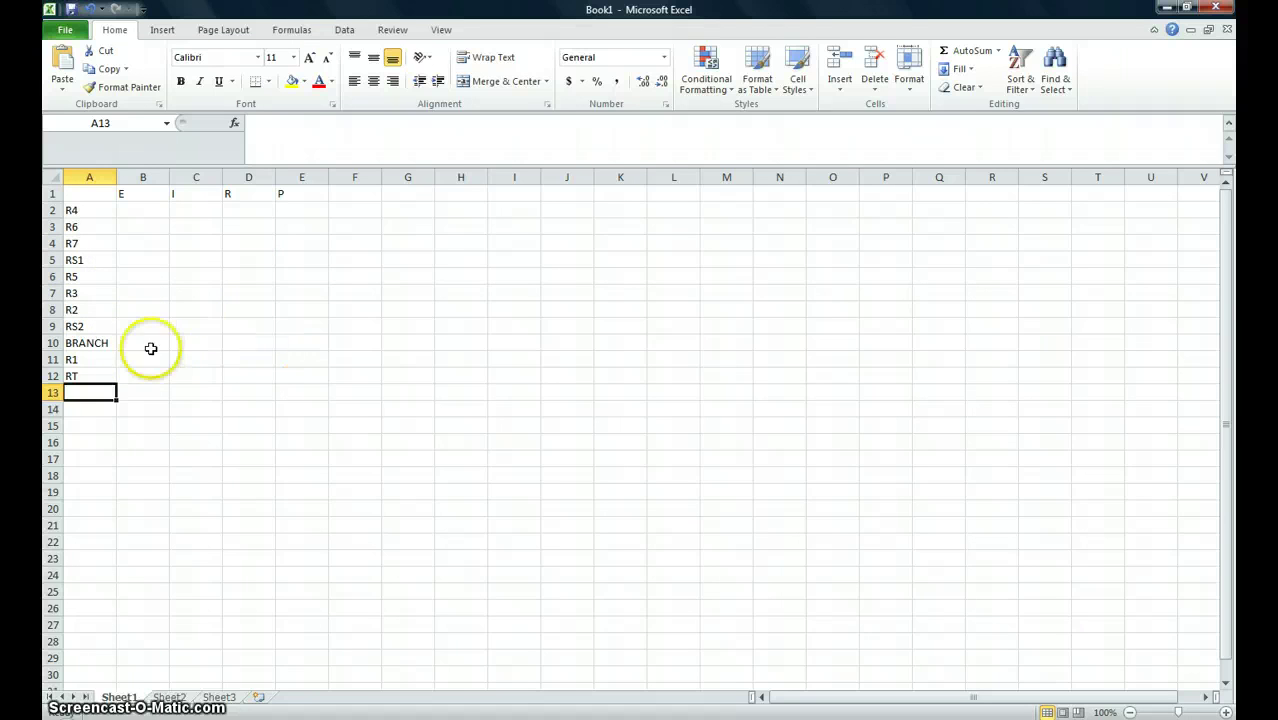
Look up R4's resistance in Multisim and enter 1000 in cell D2 of the R column in Excel
click(250, 377)
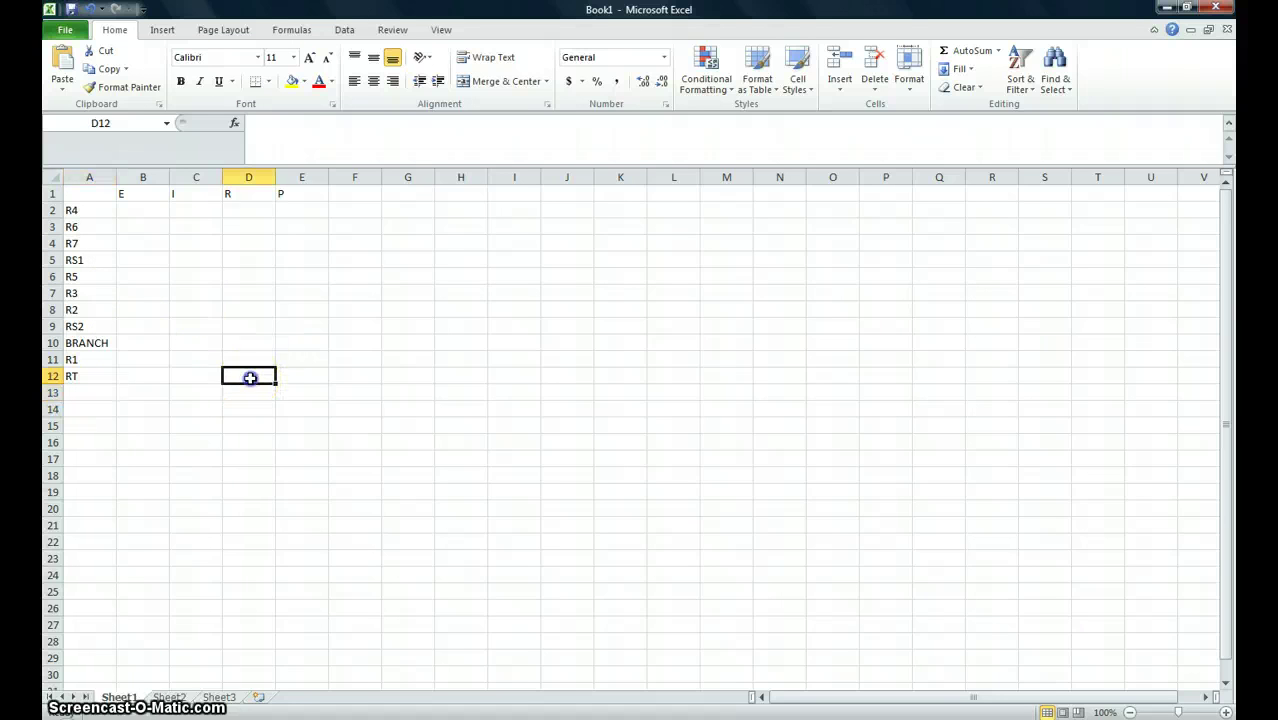
click(244, 212)
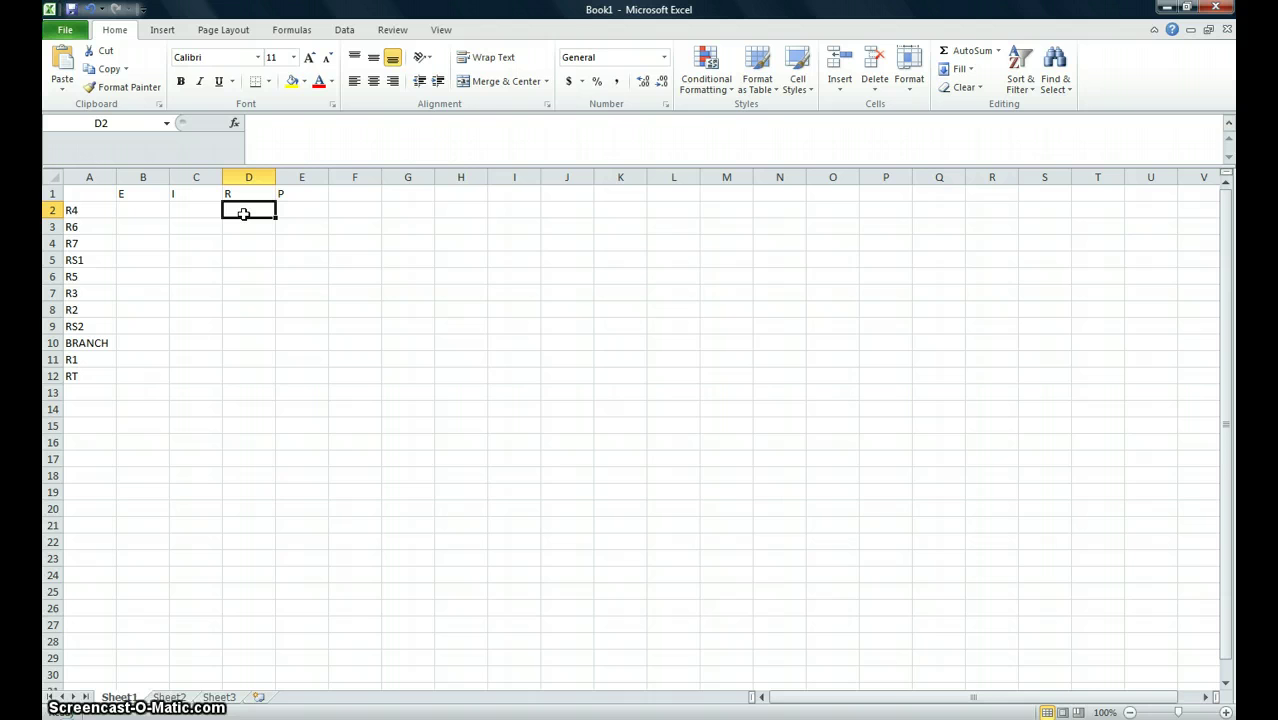
click(245, 178)
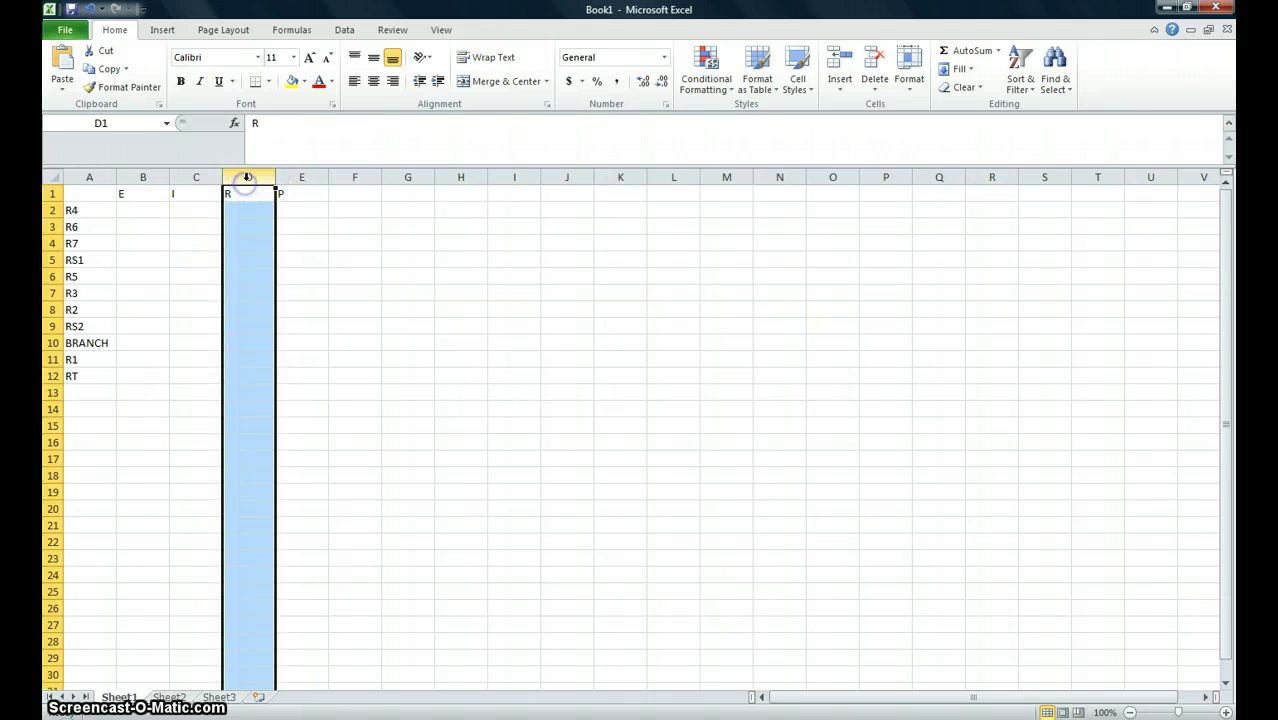
key(alt+Tab)
key(alt+Tab)
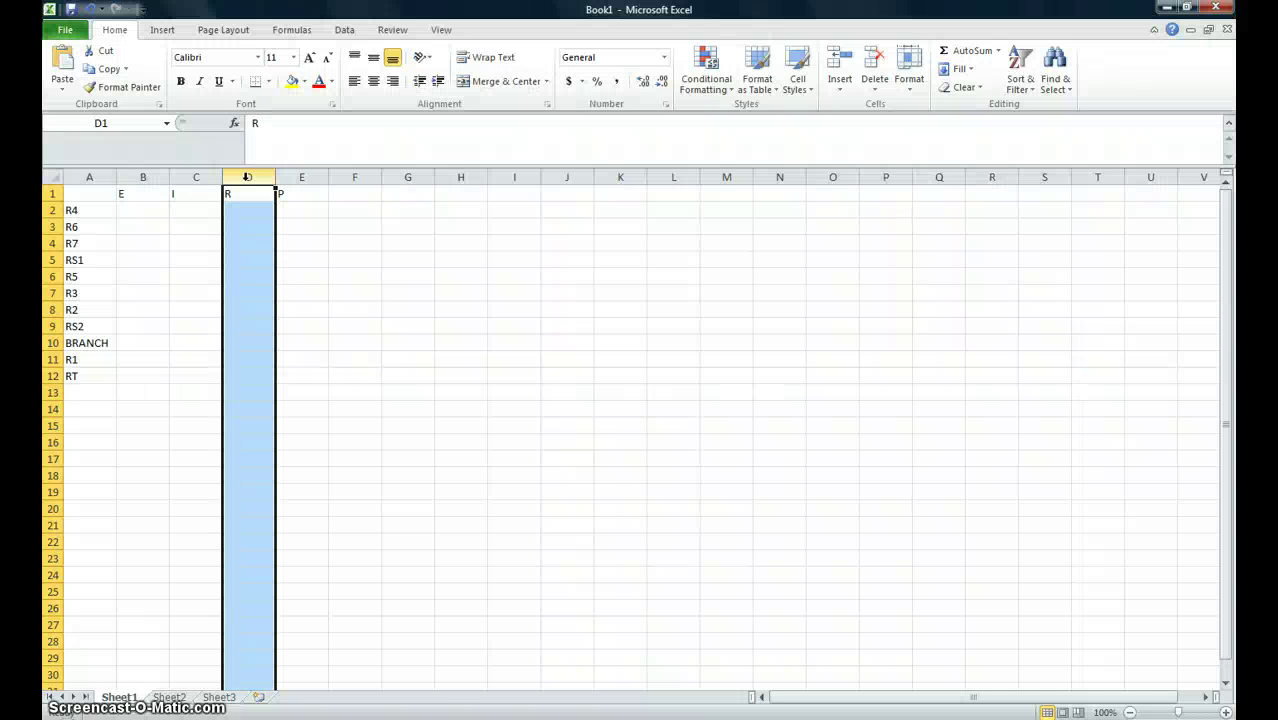
click(240, 208)
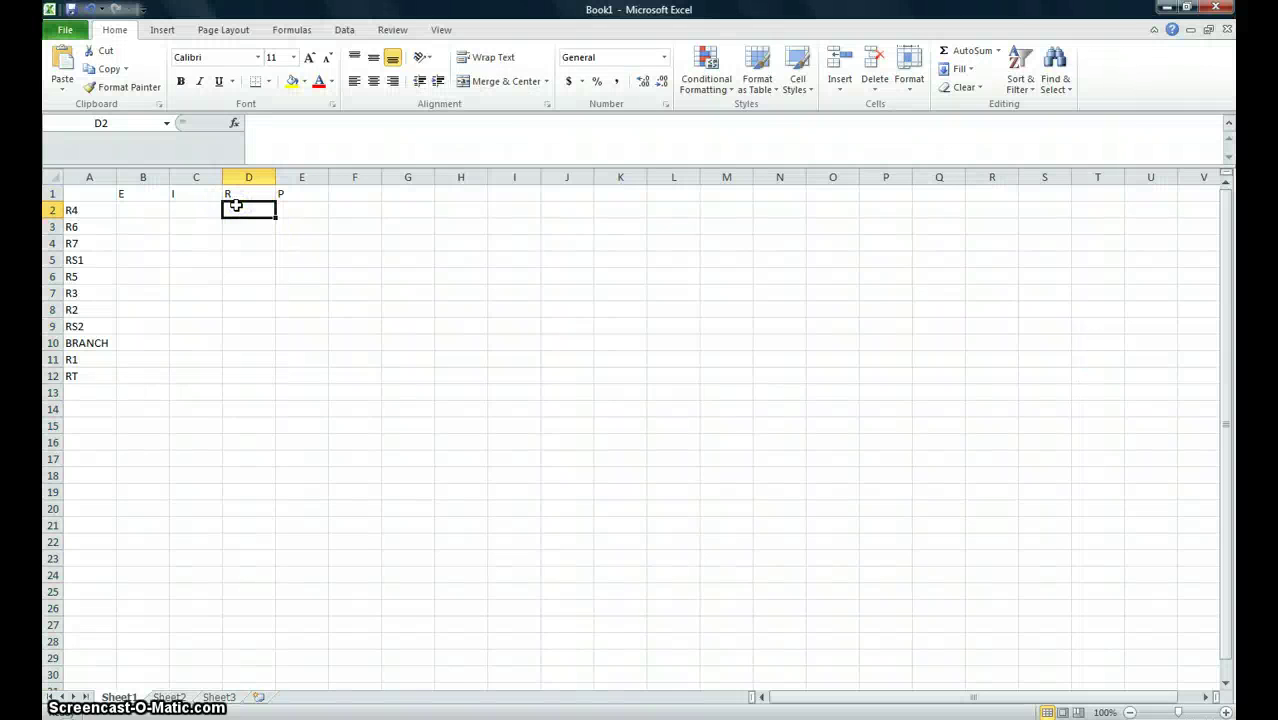
text(1000)
key(Return)
Look up the resistances of R6 and R7 in Multisim and enter 330 and 150 in cells D3 and D4 in Excel
key(alt+Tab)
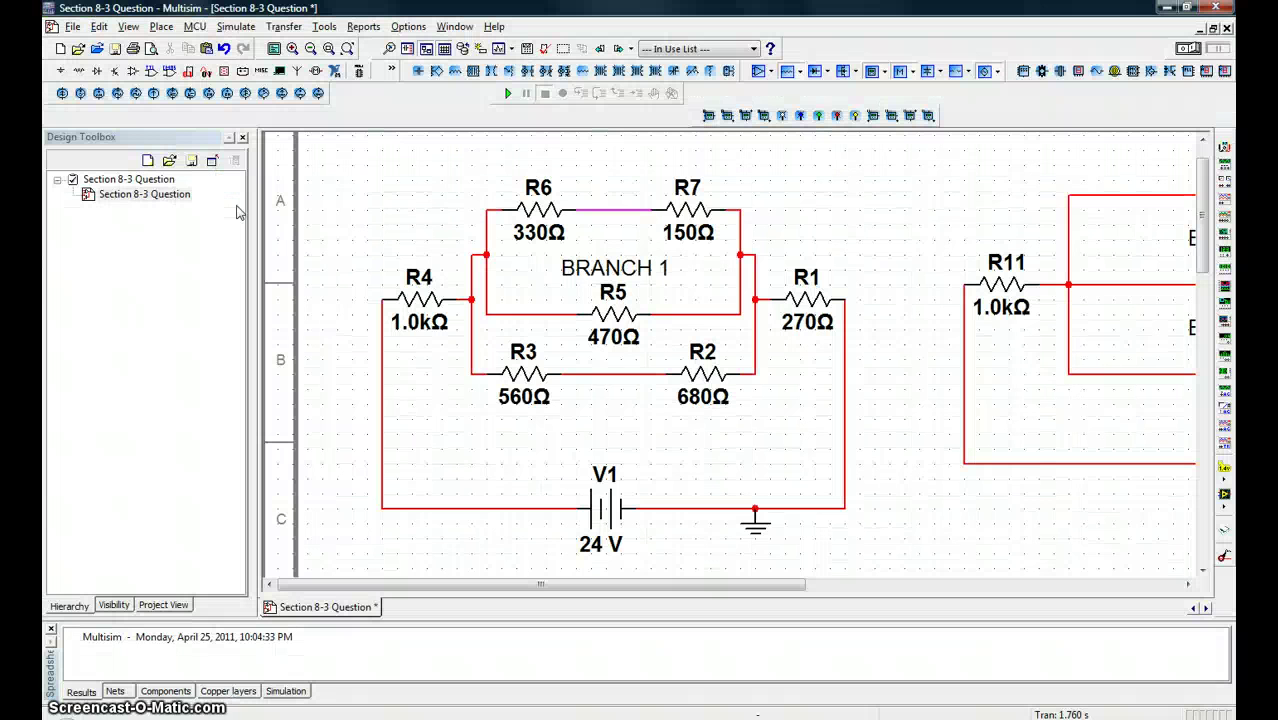
key(alt+Tab)
text(3)
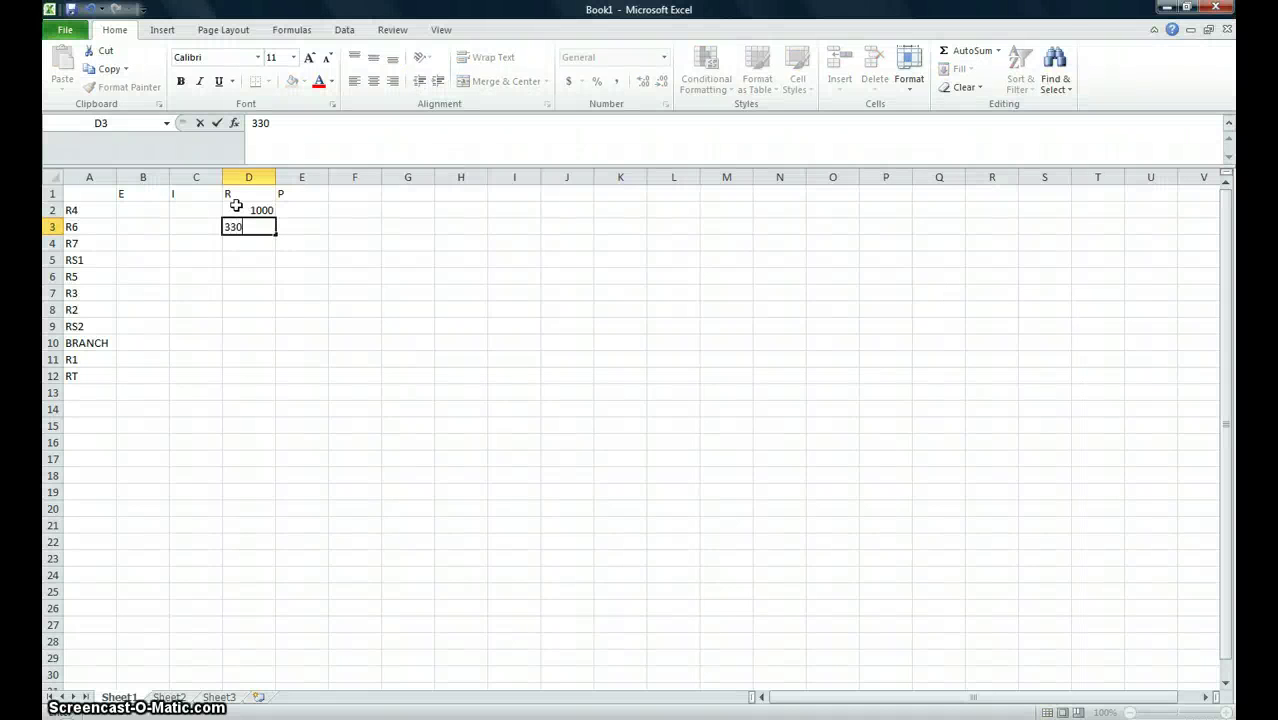
text(30)
key(Return)
key(alt+Tab)
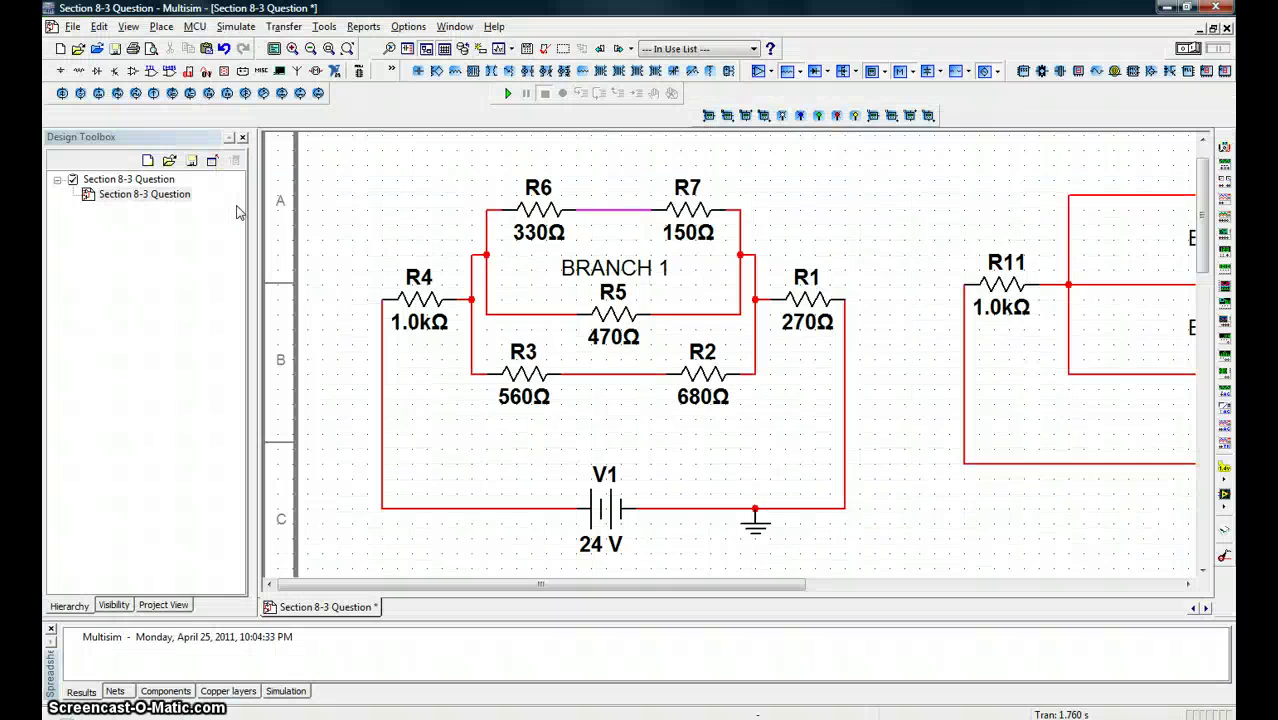
key(alt+Tab)
text(150)
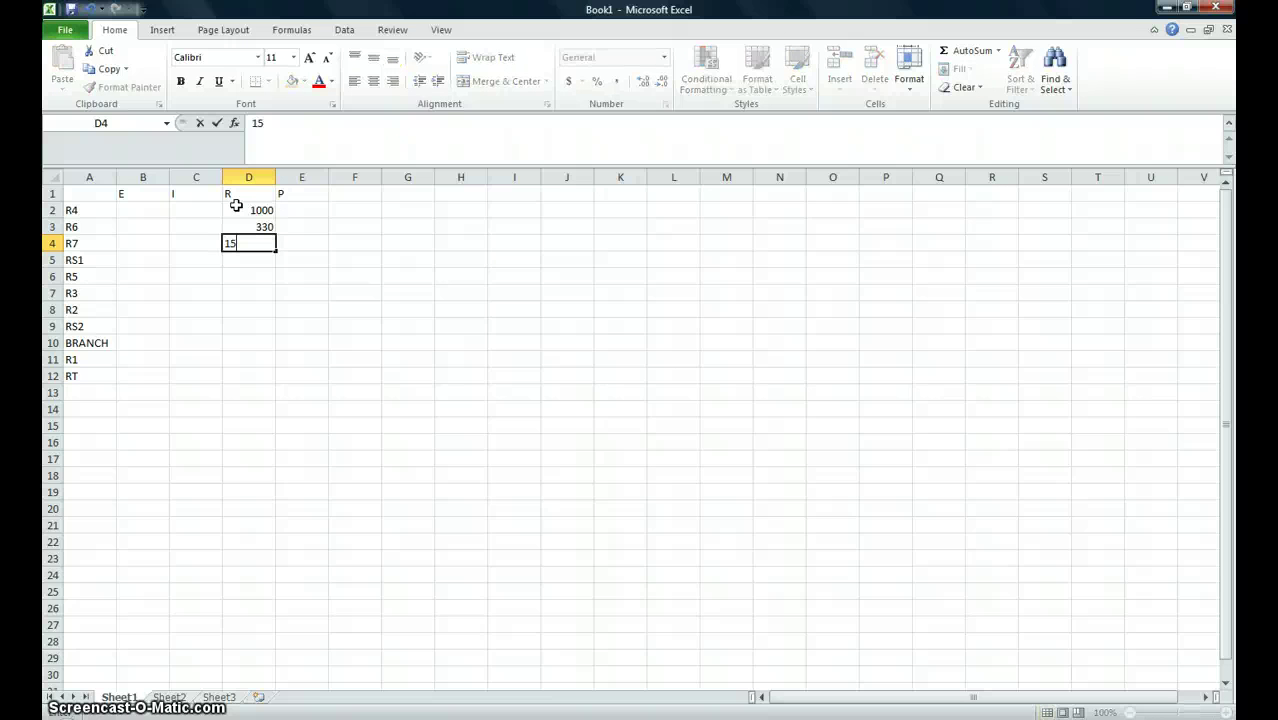
key(Return)
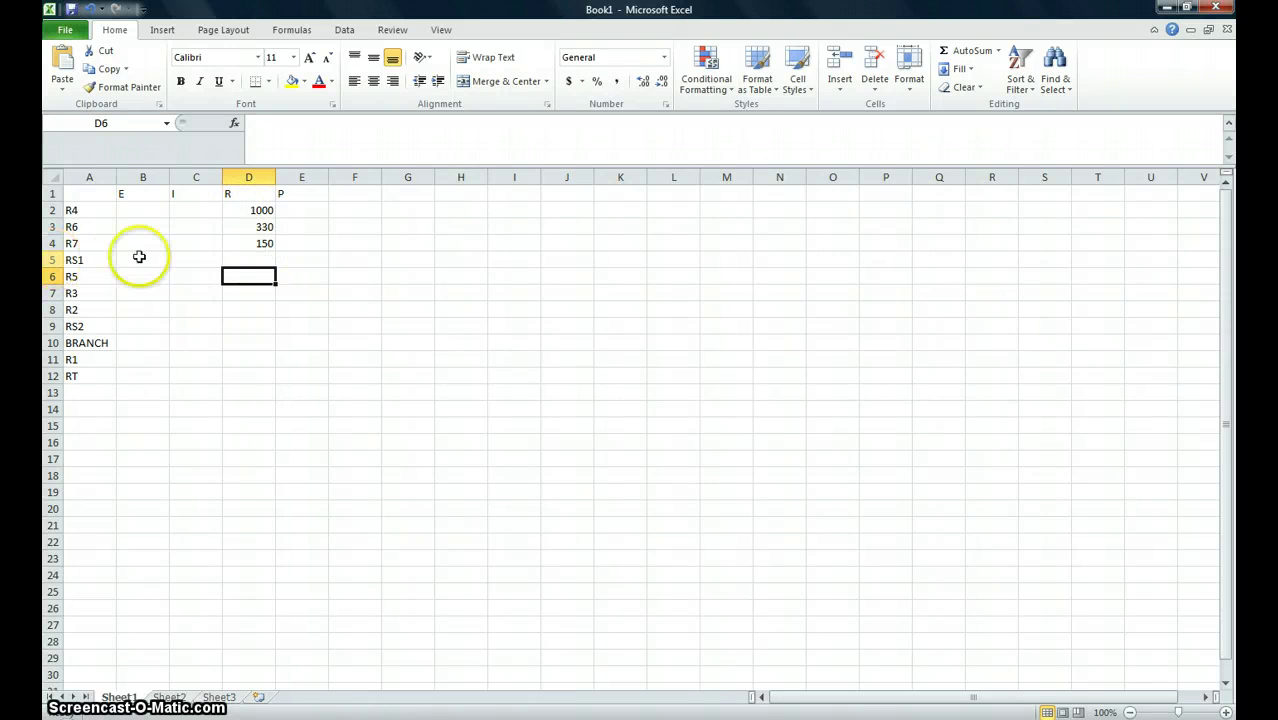
Look up R5's resistance in Multisim and enter 470 in cell D6 in Excel, leaving the RS1 value blank
key(alt+Tab)
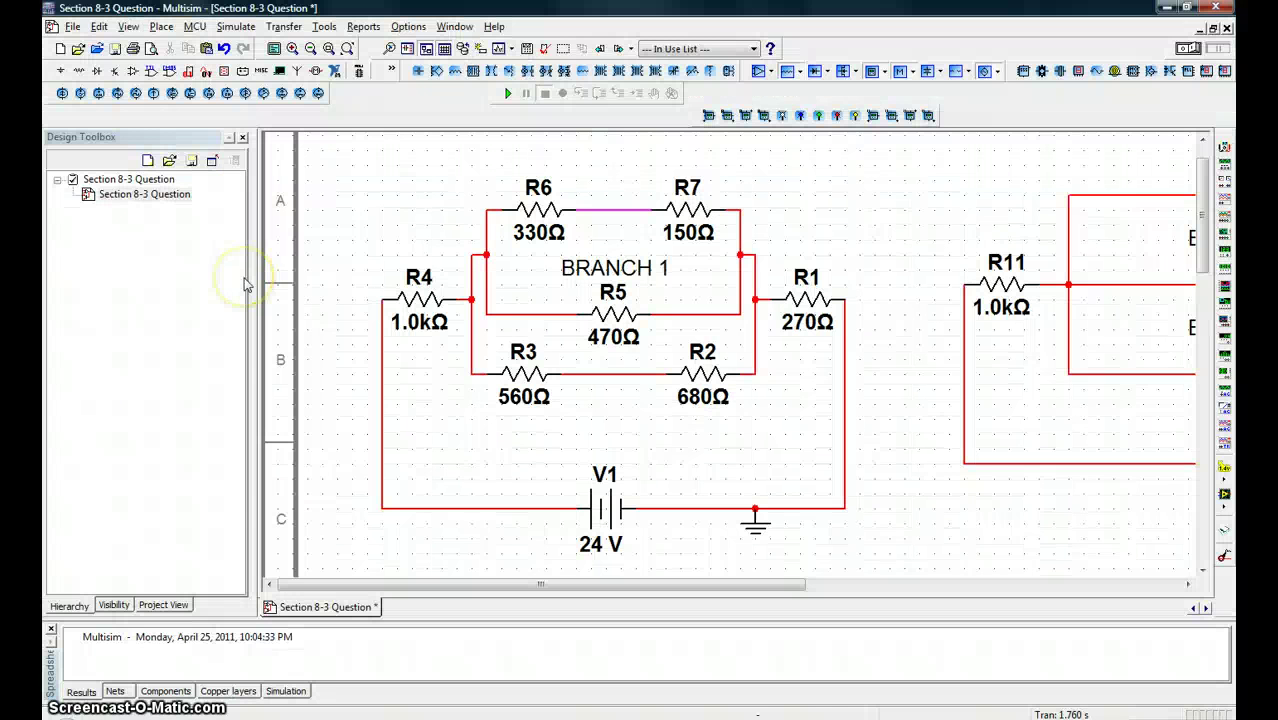
key(alt+Tab)
text(4)
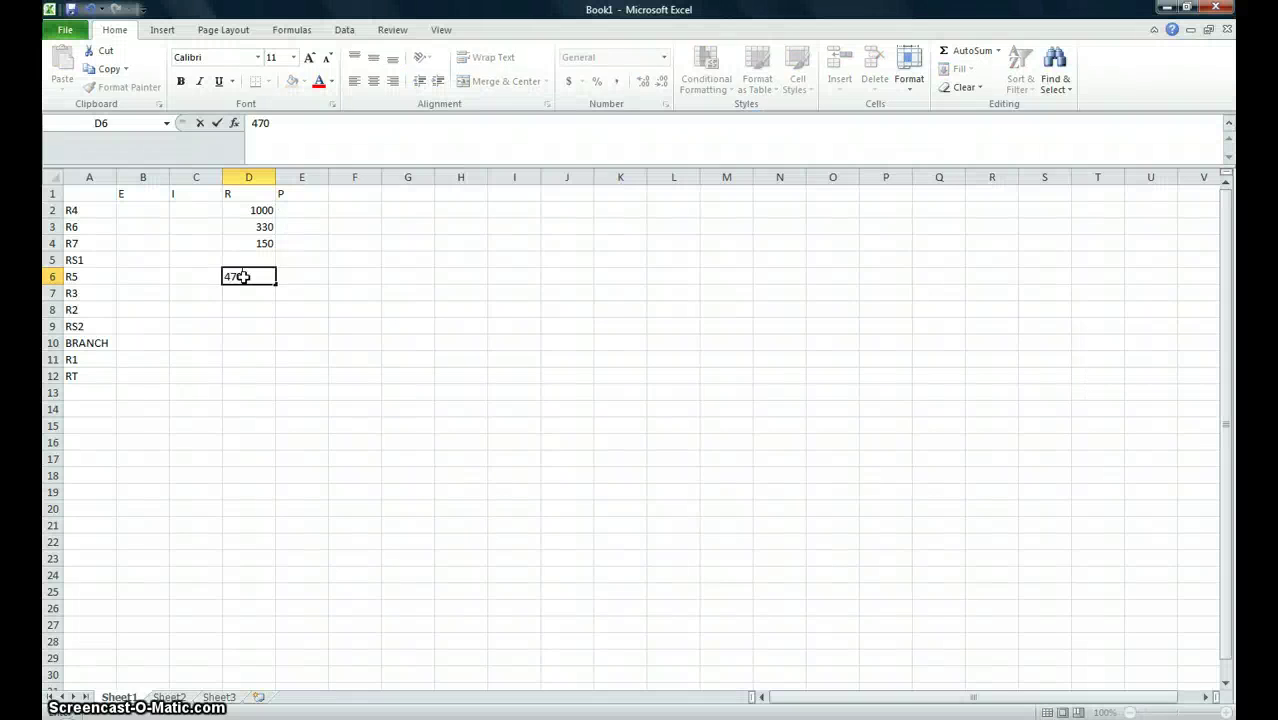
key(alt+Tab)
key(alt+Tab)
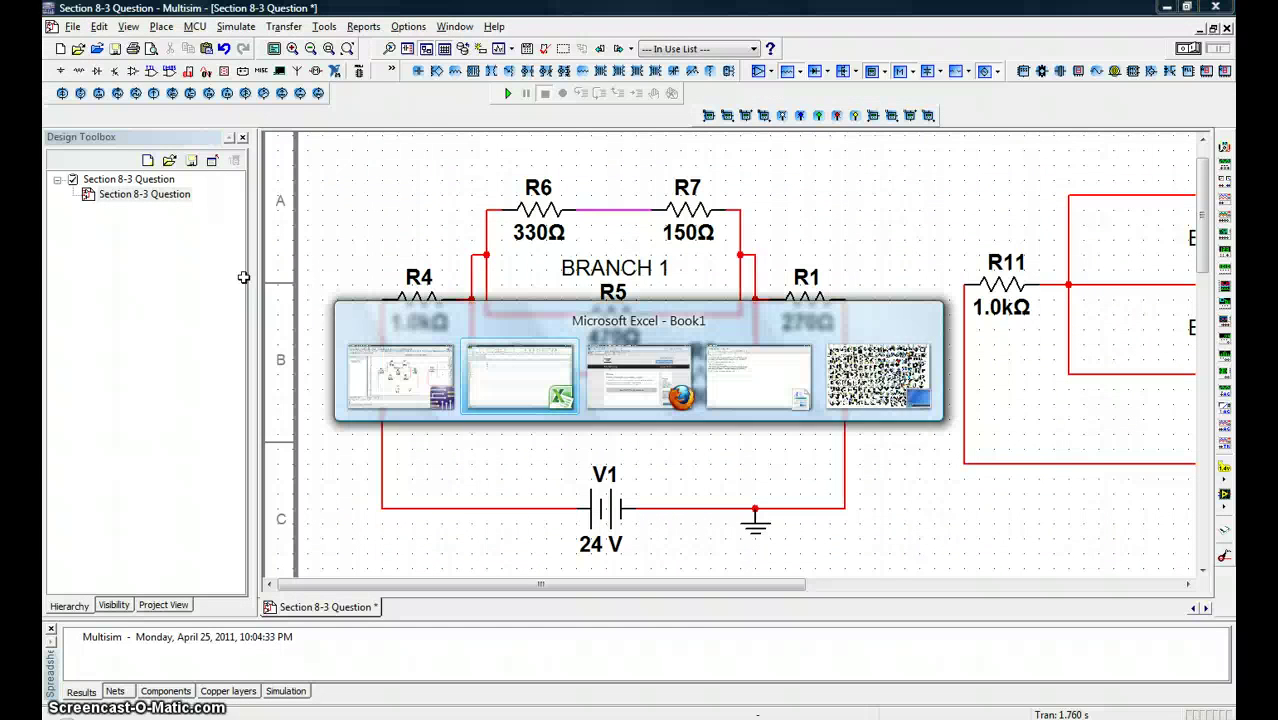
key(Return)
Enter 560 for R3 in cell D7 and 680 for R2 in cell D8, consulting the Multisim schematic
text(560)
key(alt+Tab)
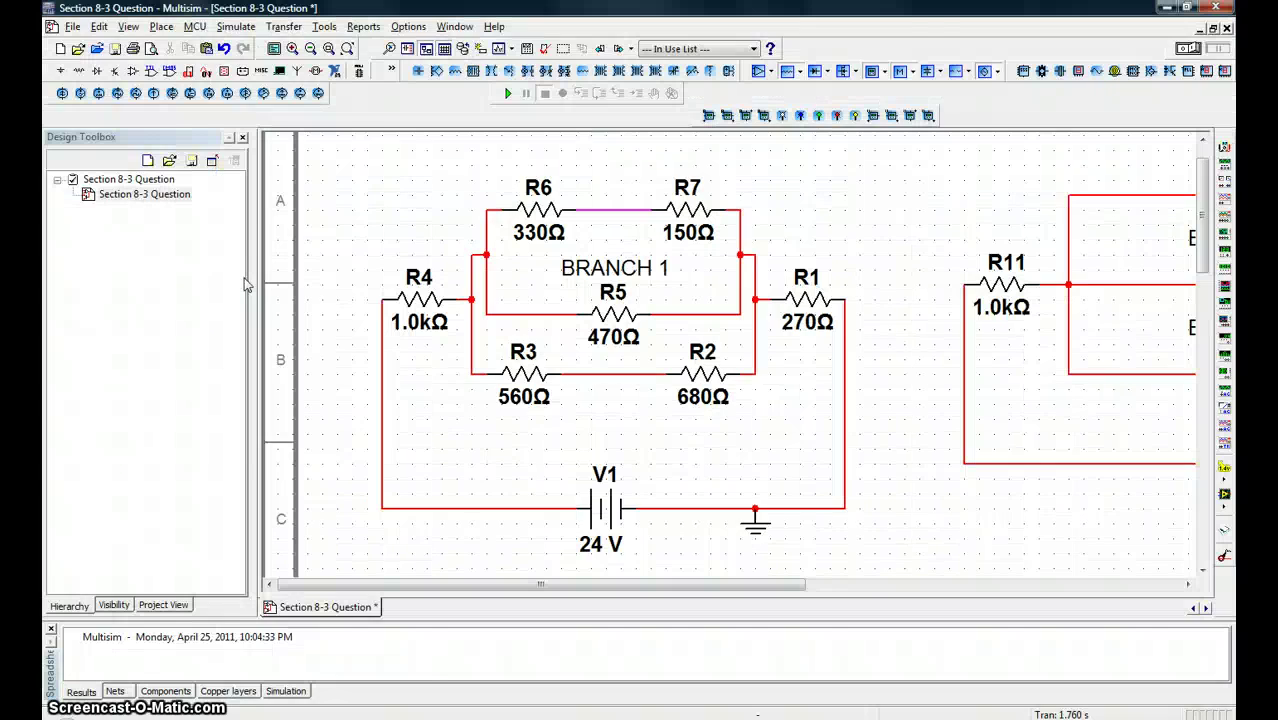
key(alt+Tab)
key(Return)
text(680)
key(Return)
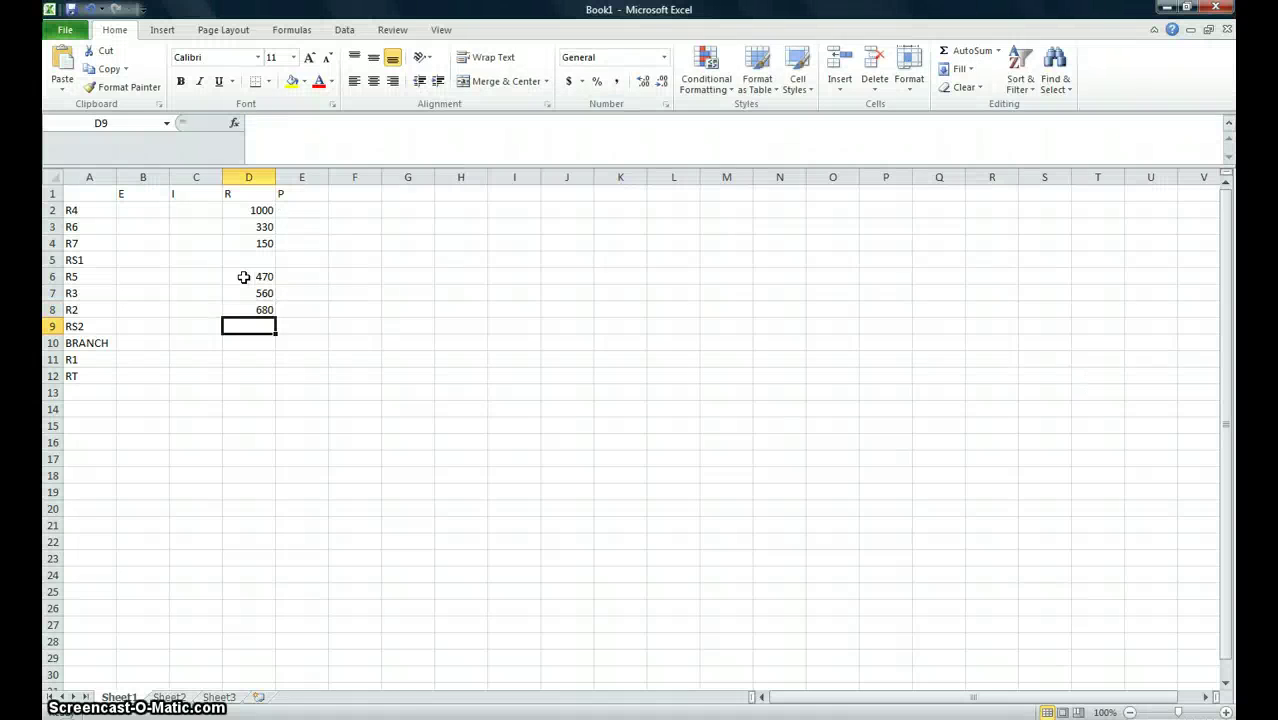
Look up R1's resistance in Multisim and enter 270 in cell D11 in Excel, skipping the RS2 and BRANCH rows
key(Left)
key(Left)
key(Left)
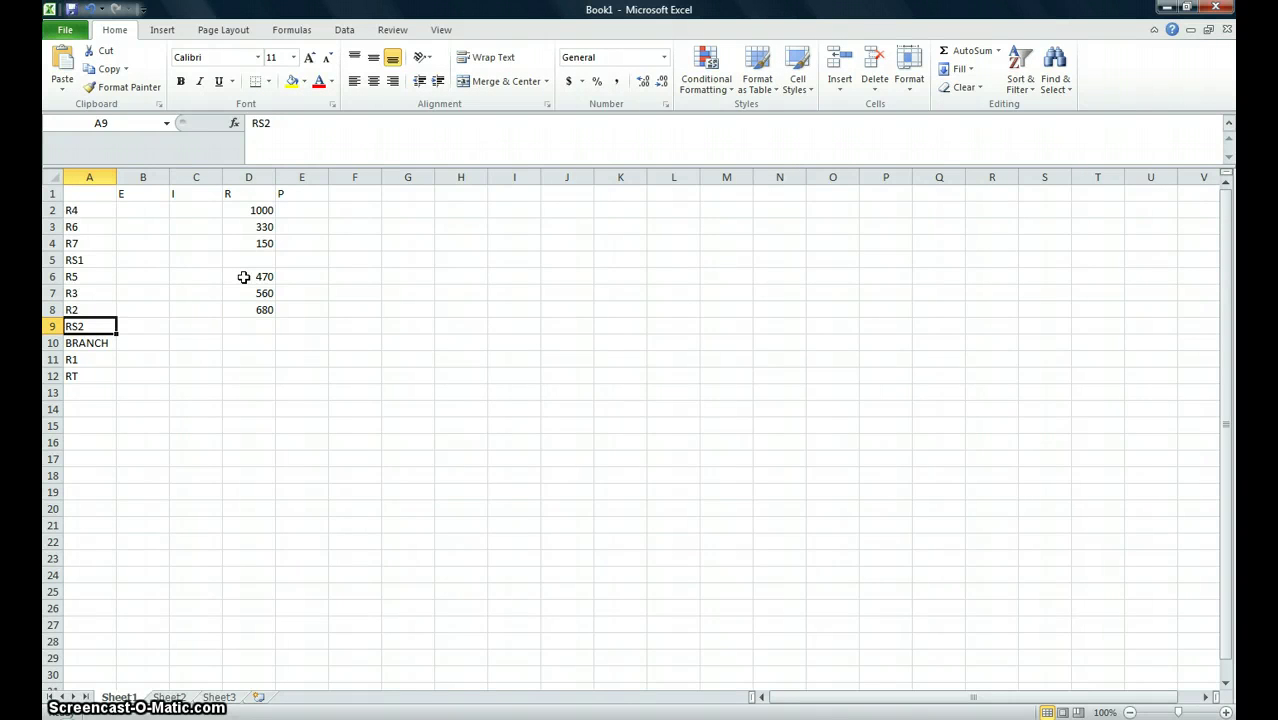
key(Right)
key(Right)
key(Right)
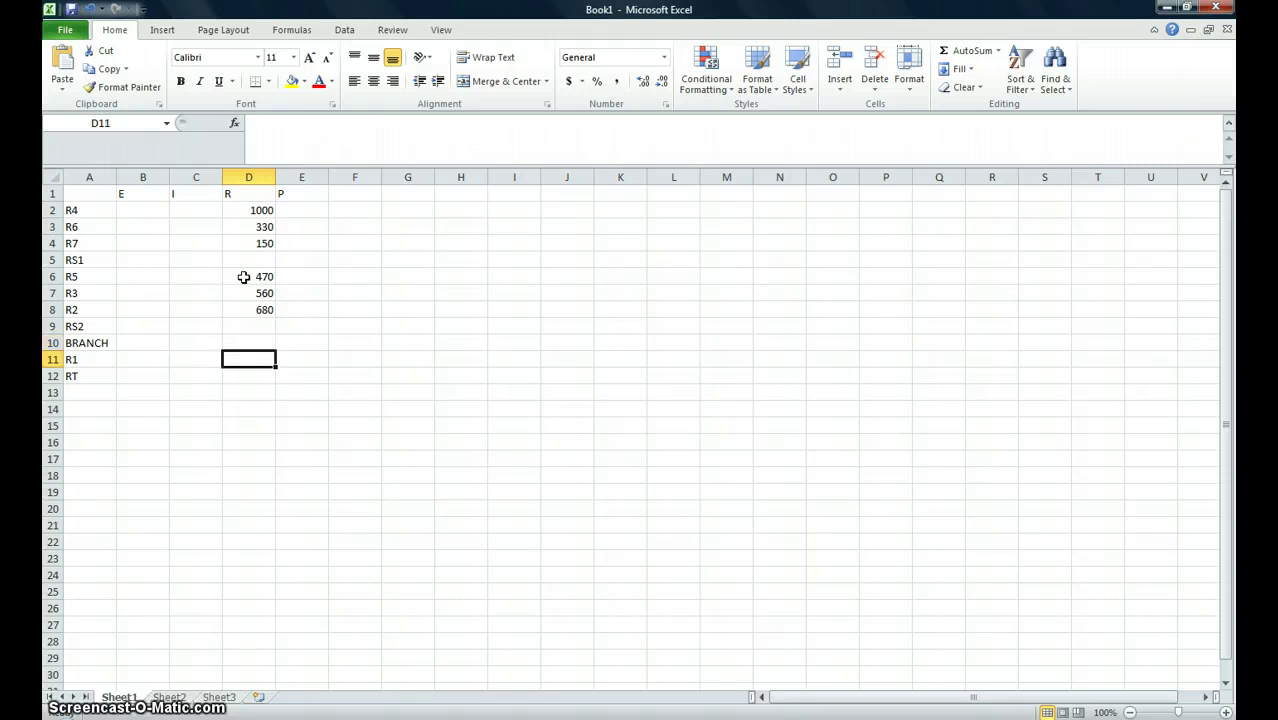
key(alt+Tab)
key(alt+Tab)
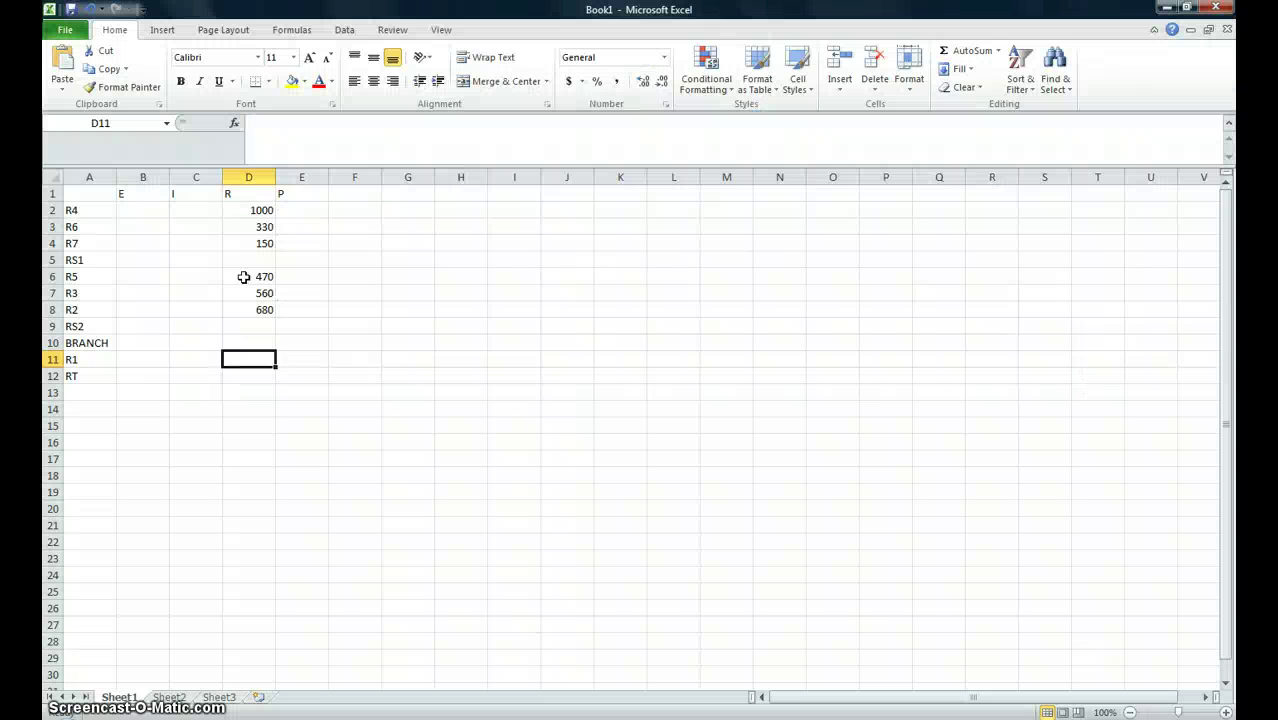
text(270)
key(alt+Tab)
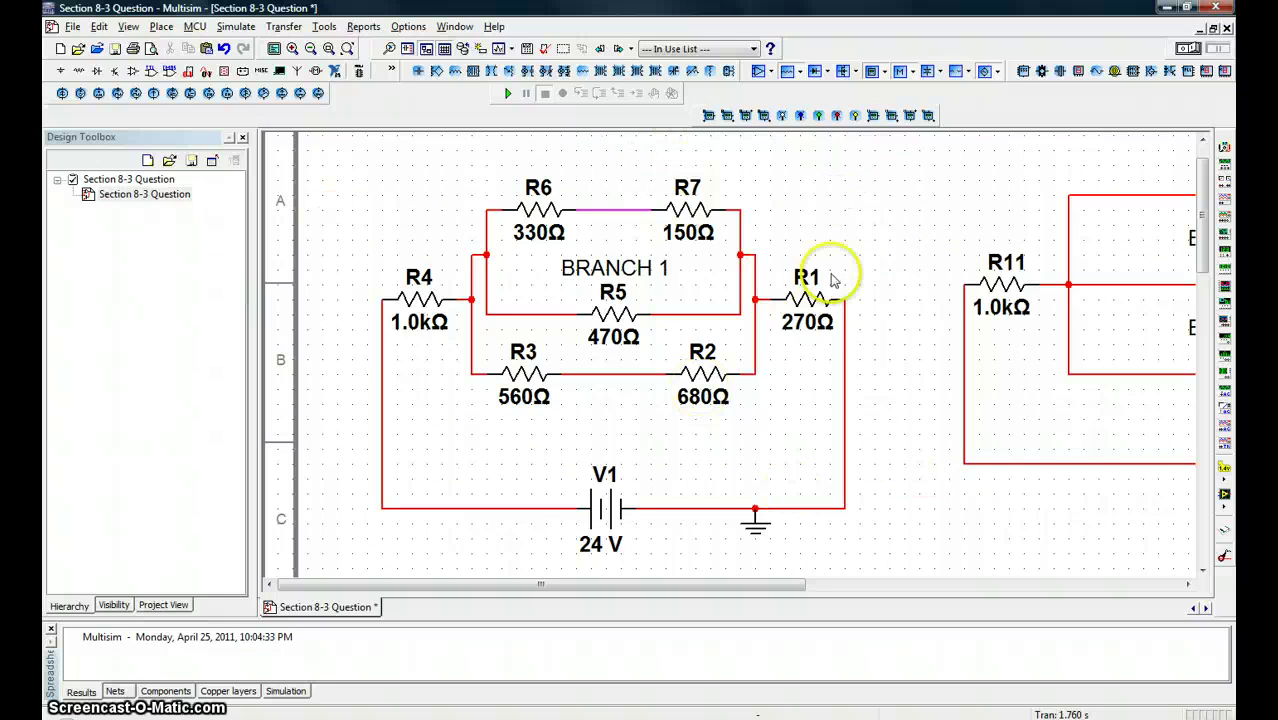
key(alt+Tab)
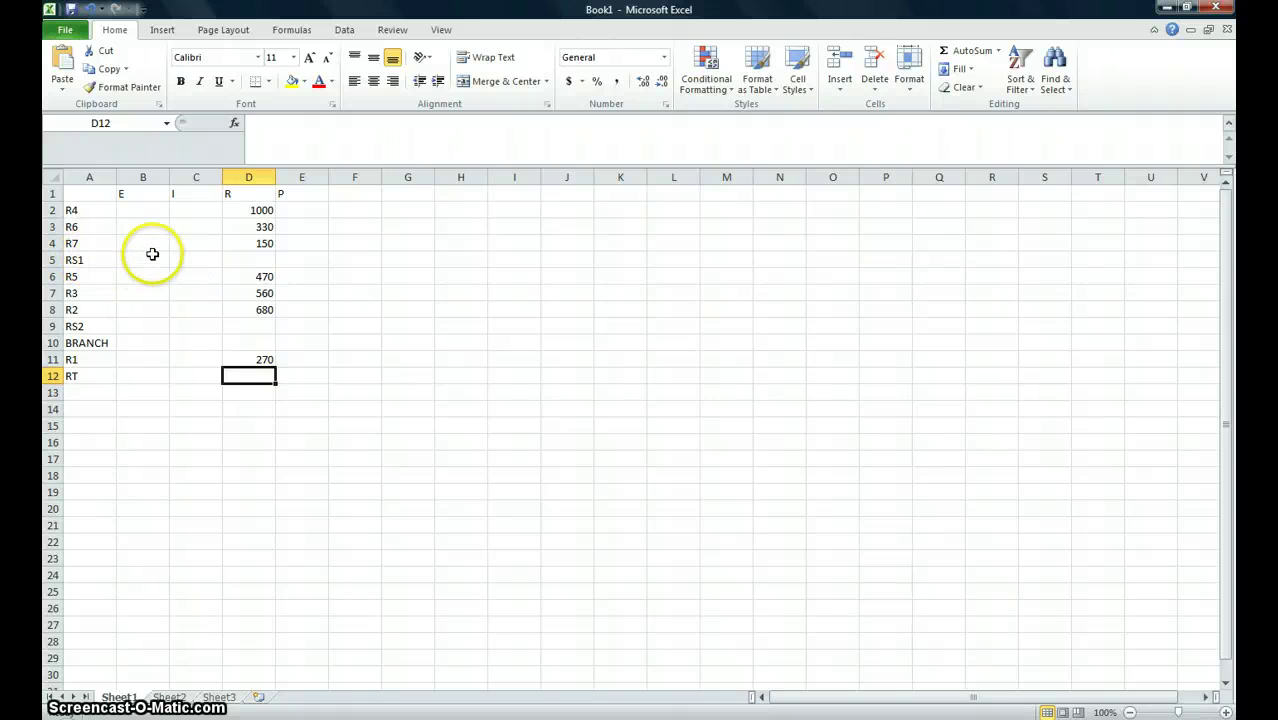
Run the simulation in Multisim, examine the circuit around branch 1 with a measurement probe, and return to Excel
click(247, 258)
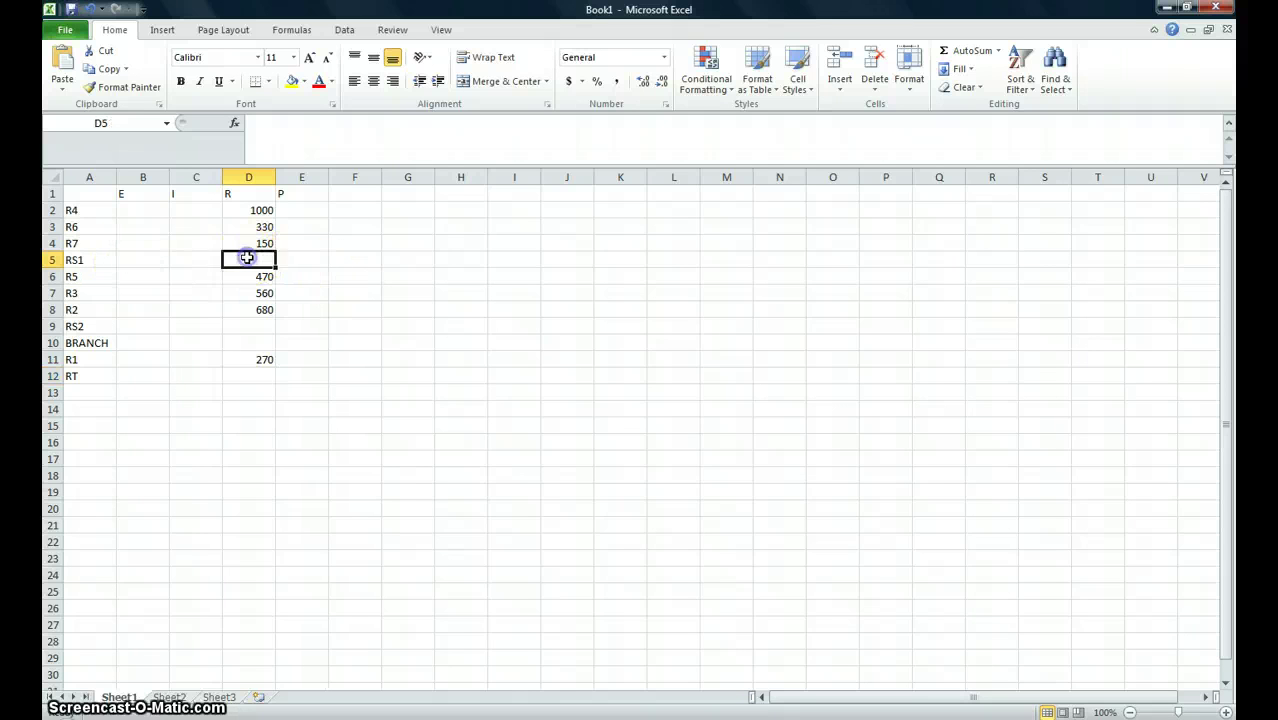
key(alt+Tab)
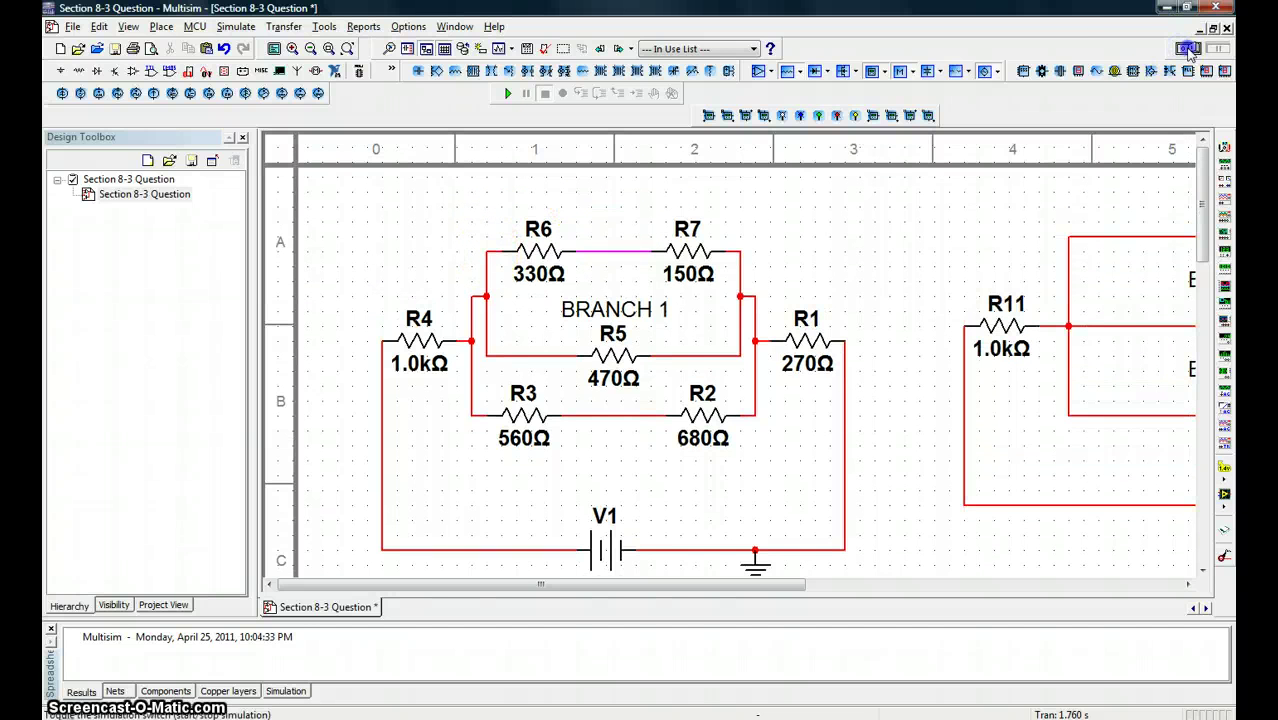
click(1189, 50)
click(1222, 466)
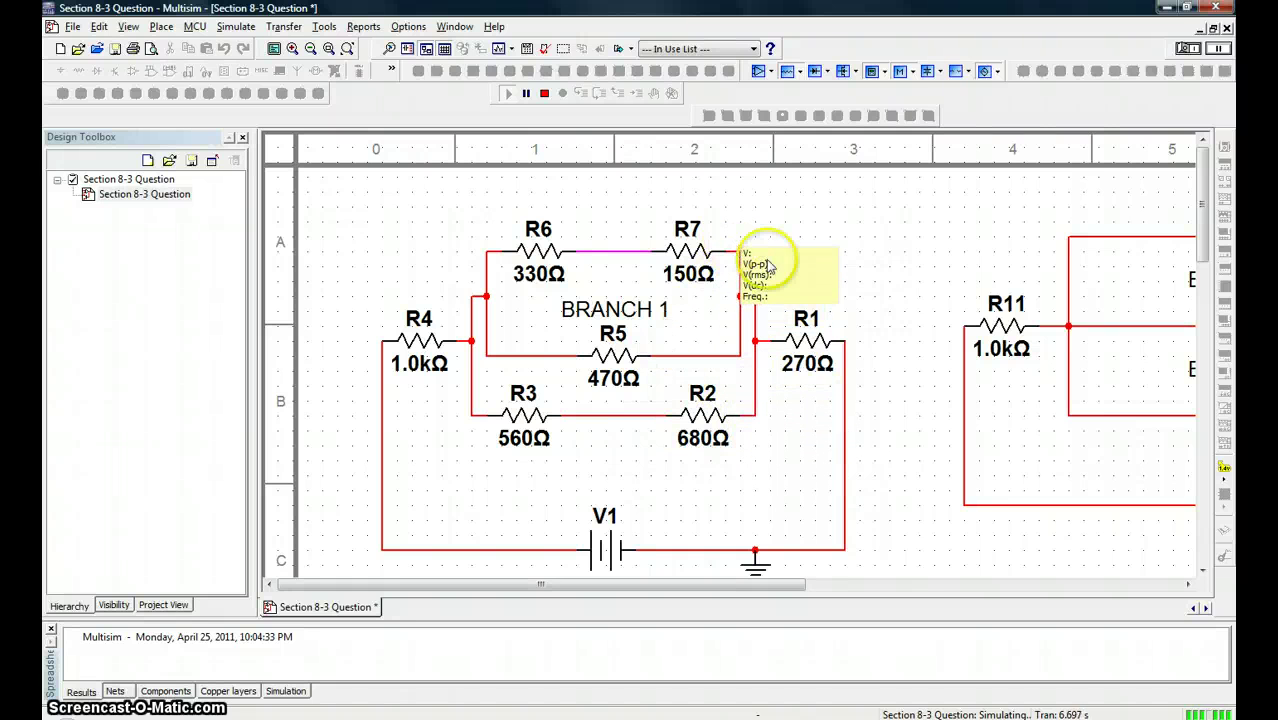
key(alt+Tab)
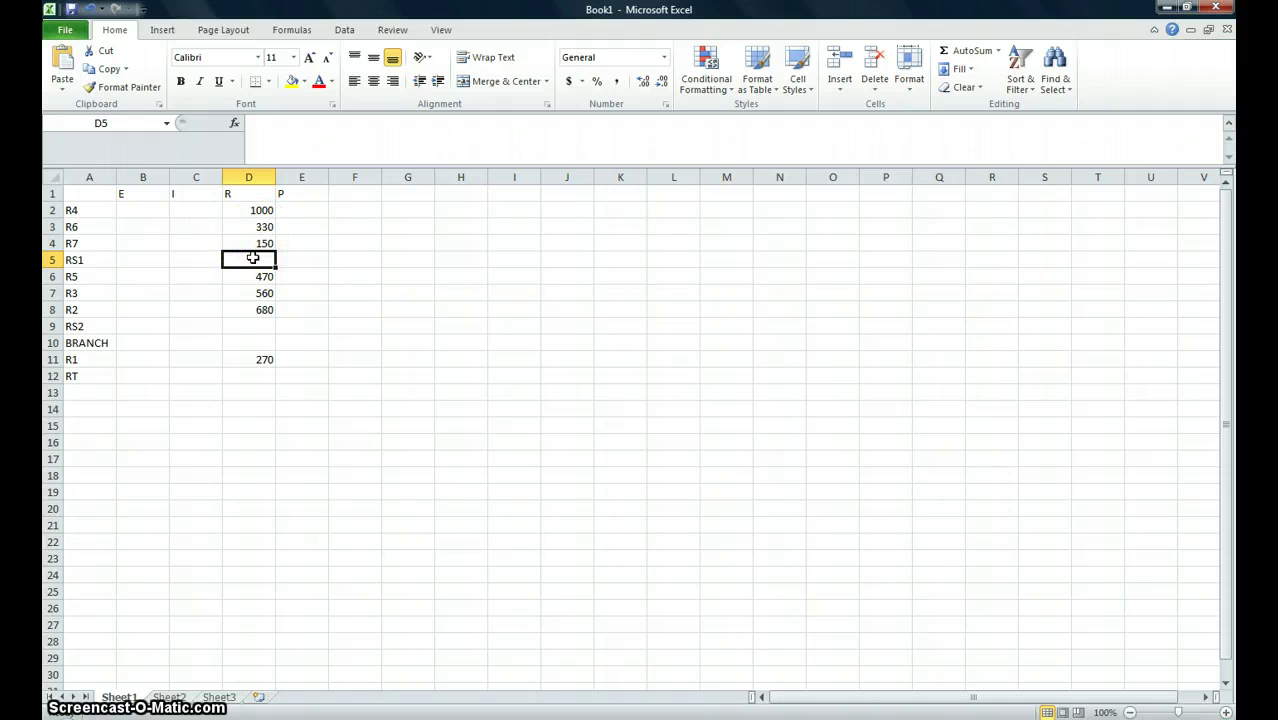
Calculate RS1 in cell D5 with the formula =D3+D4, adding the resistances of R6 and R7
text(=)
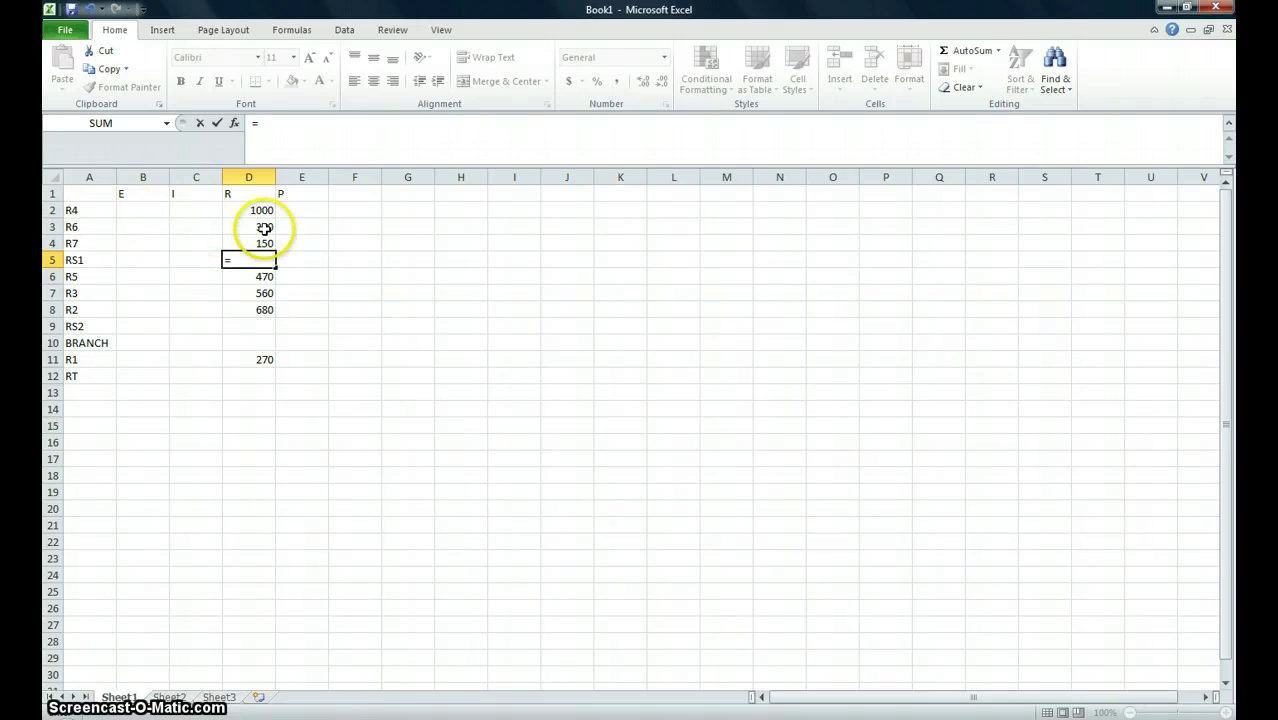
key(alt+Tab)
key(alt+Tab)
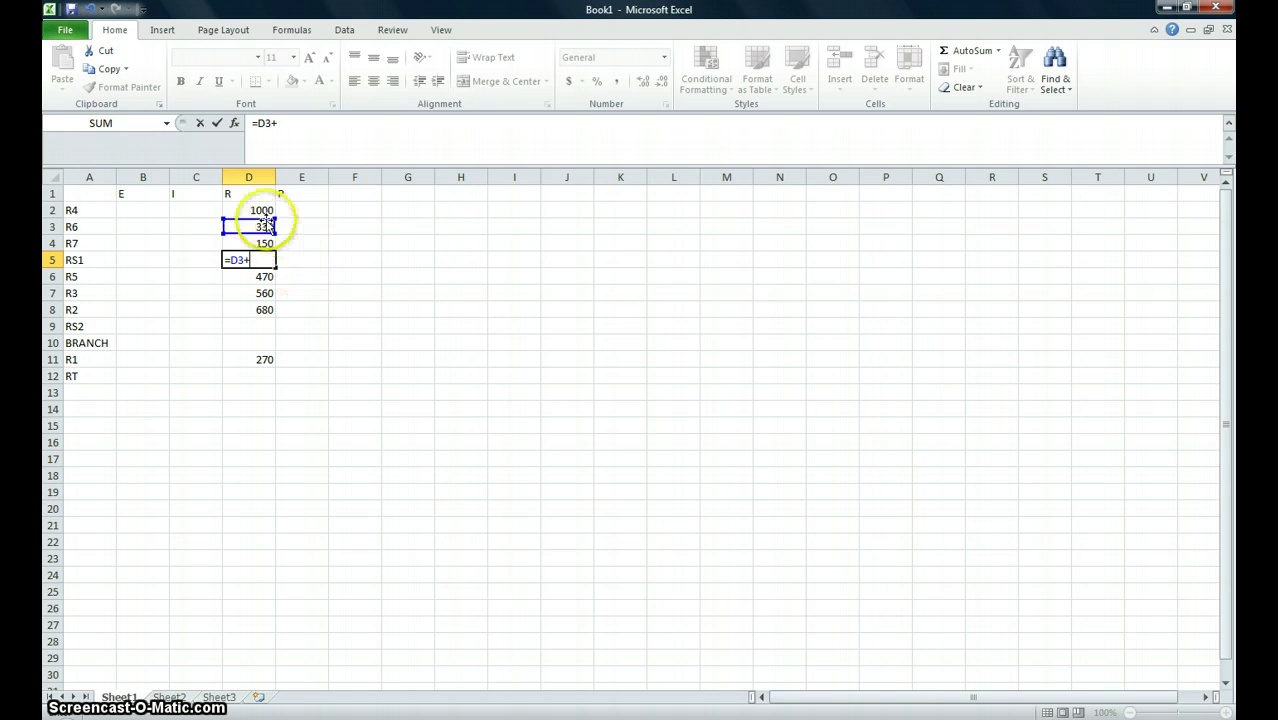
click(220, 244)
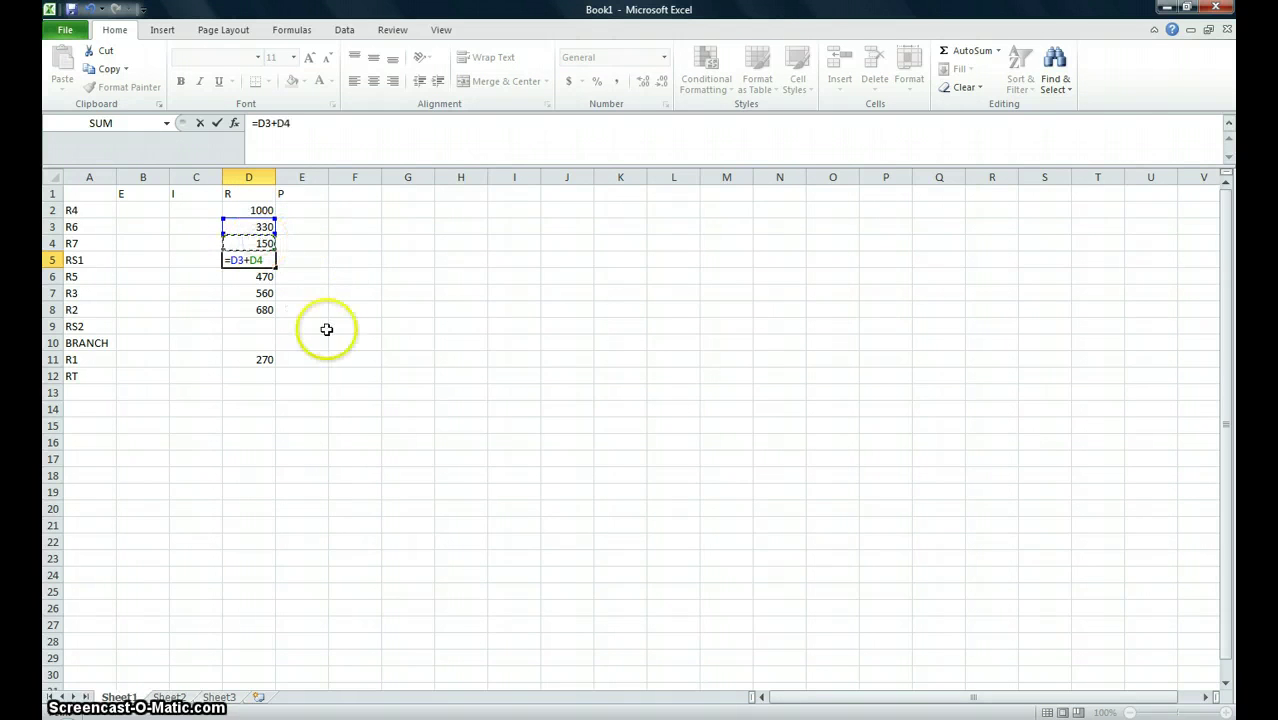
key(Return)
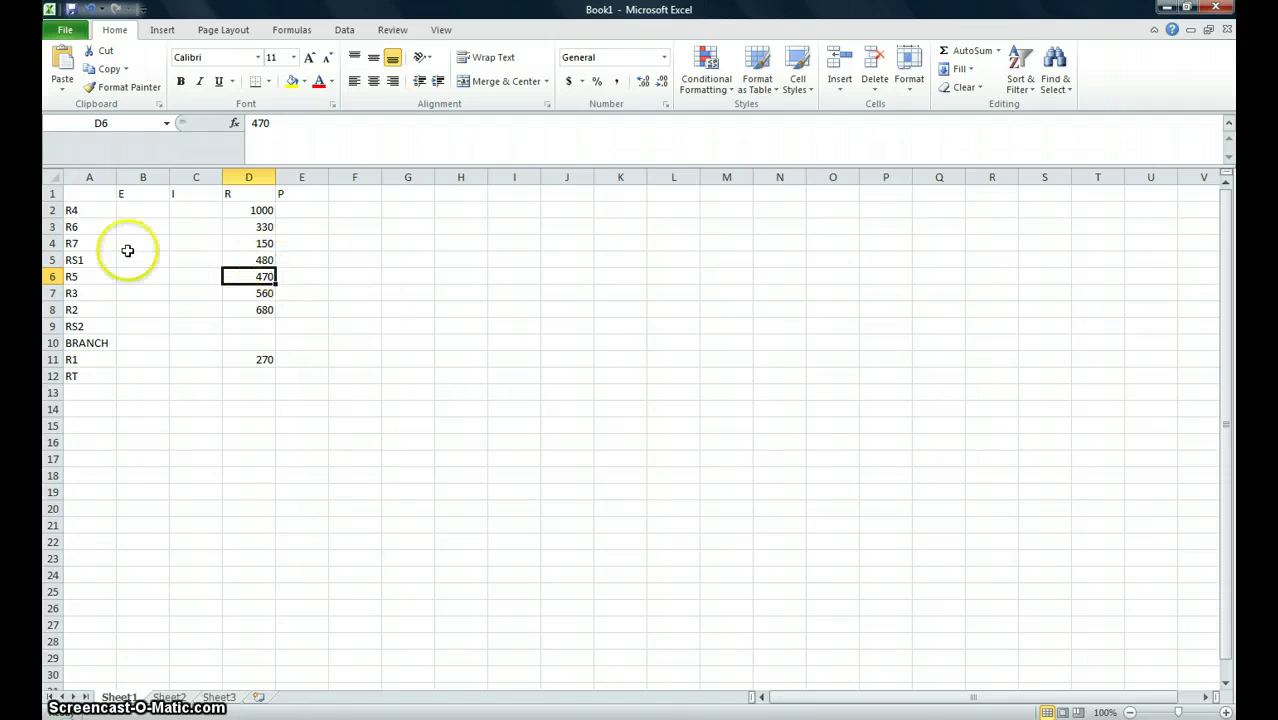
Make the whole RS1 row (row 5) bold
click(53, 259)
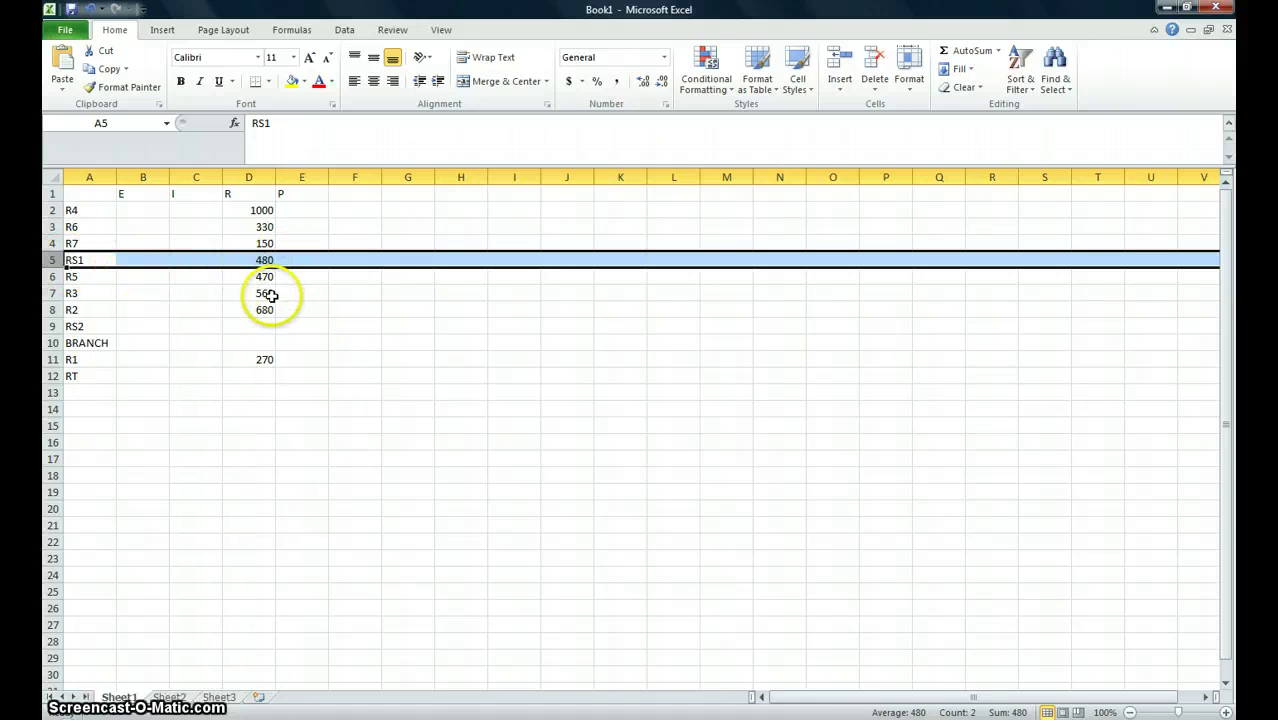
click(105, 284)
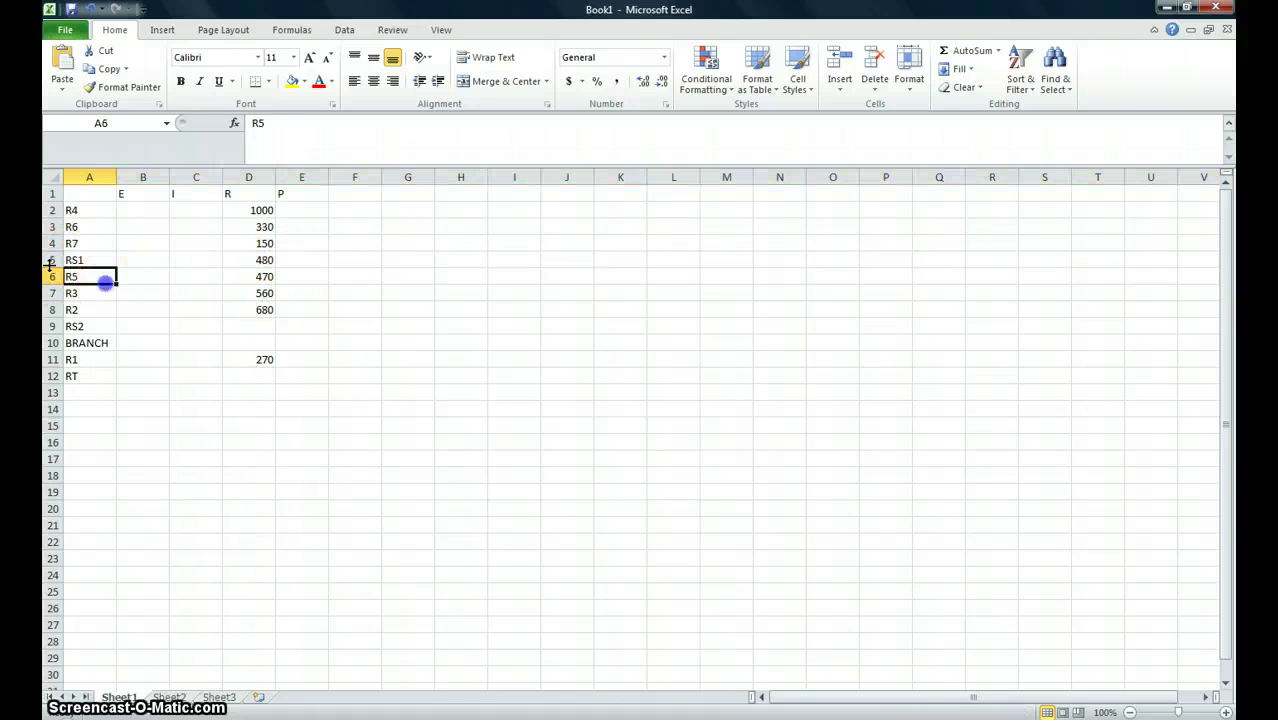
click(55, 260)
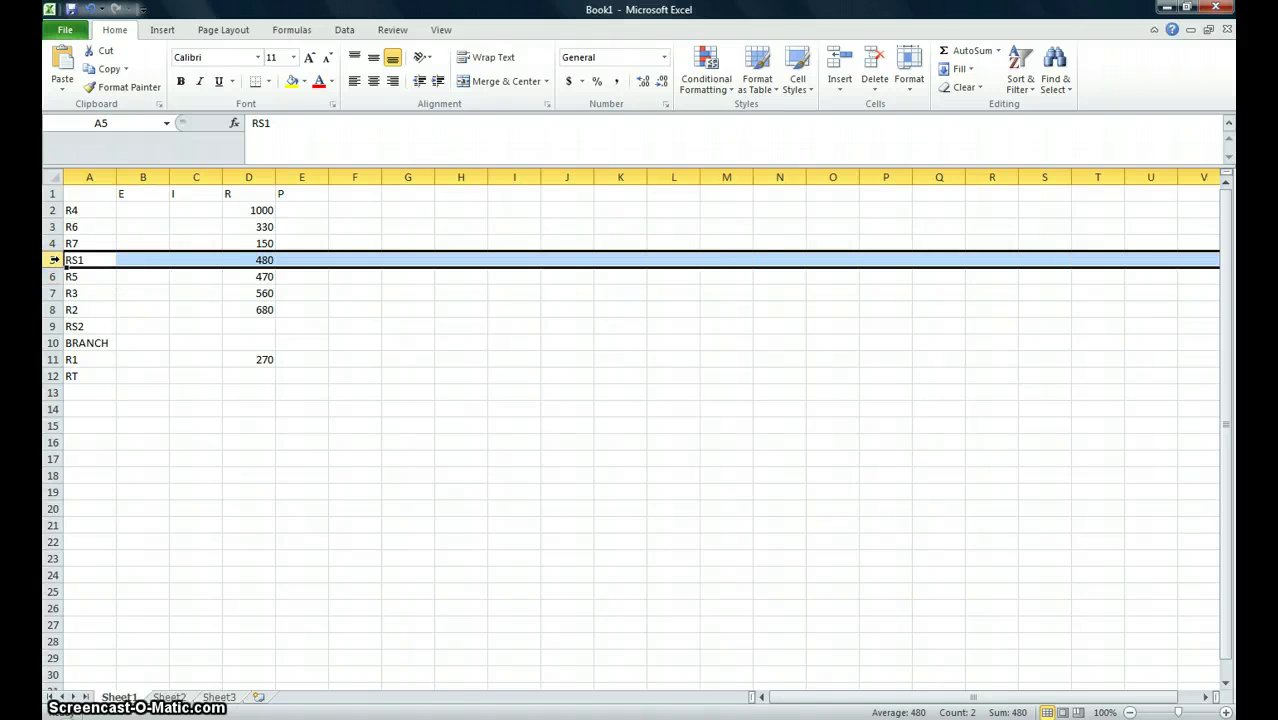
click(256, 309)
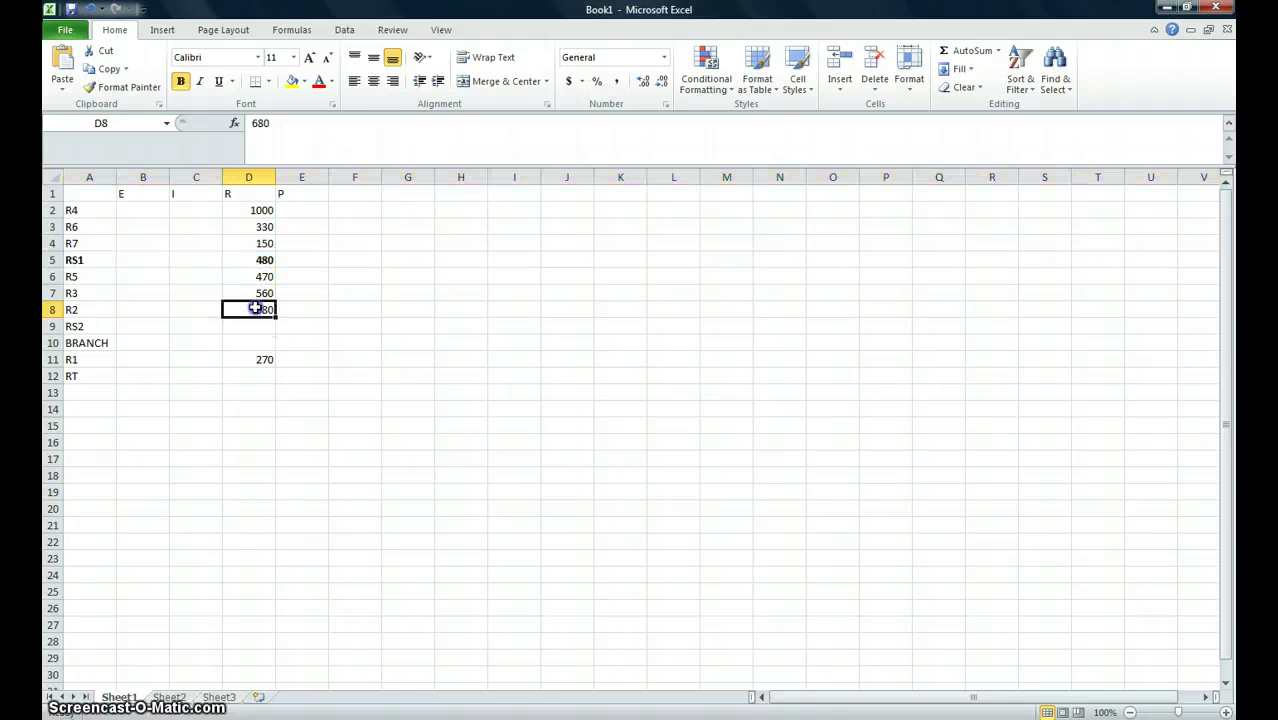
Check the R3–R2 branch in Multisim, calculate RS2 in cell D9 in Excel with =D7+D8, and make row 9 bold
key(alt+Tab)
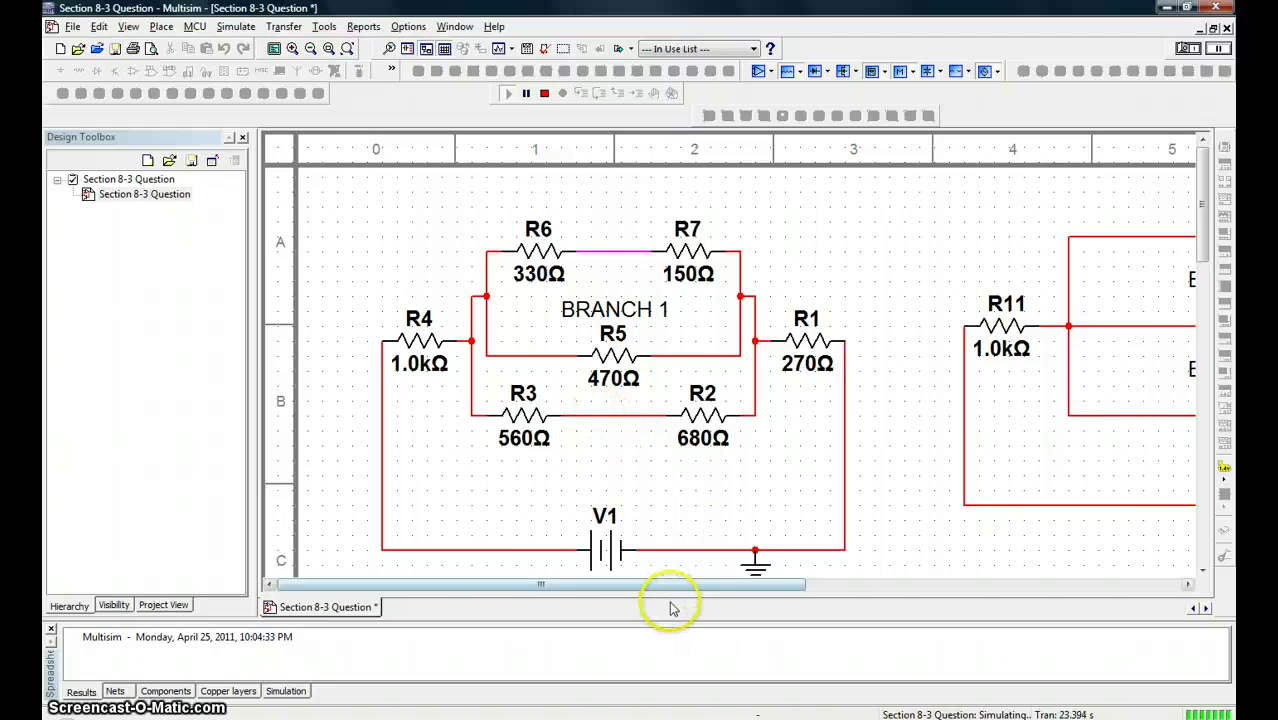
drag(671, 588, 819, 600)
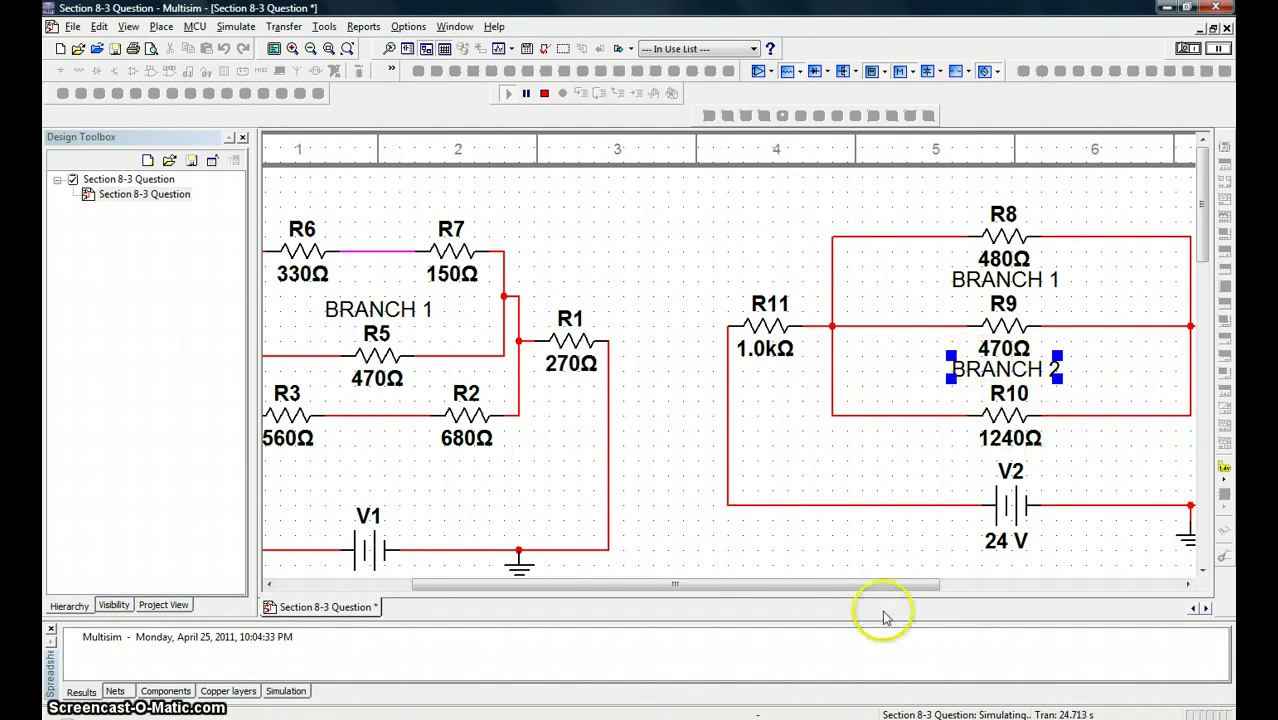
drag(881, 588, 707, 580)
key(alt+Tab)
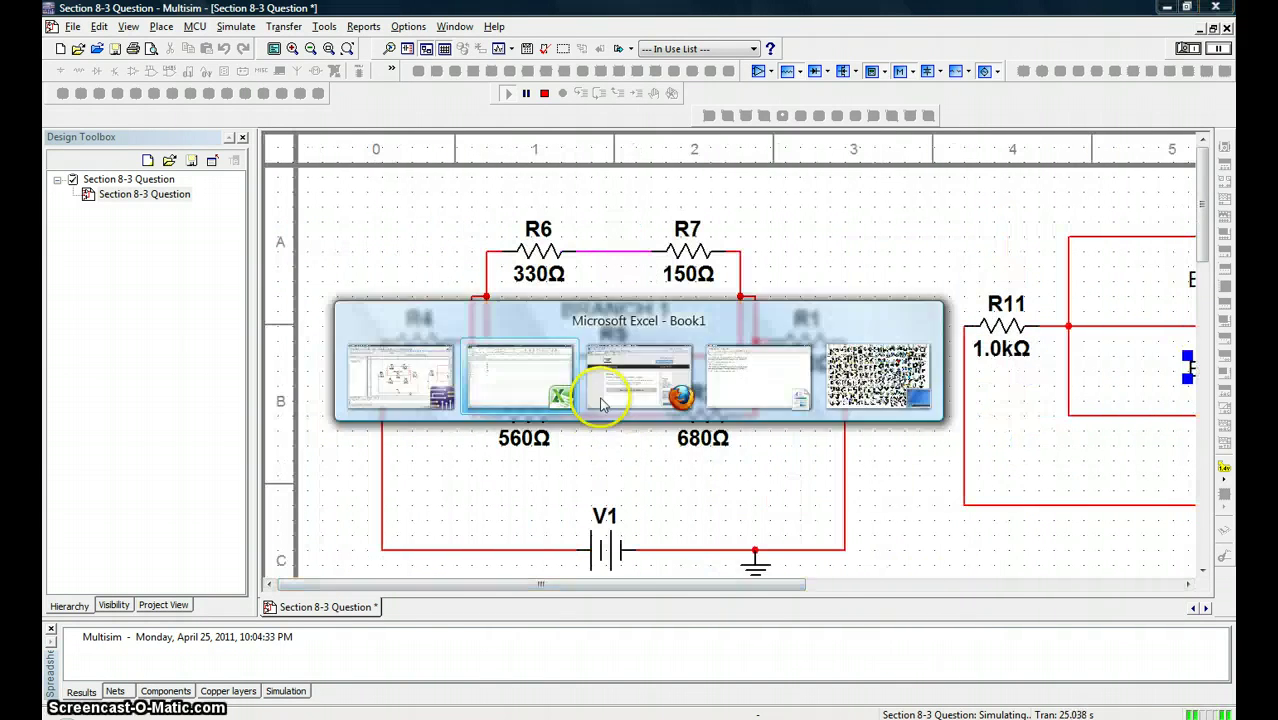
click(580, 557)
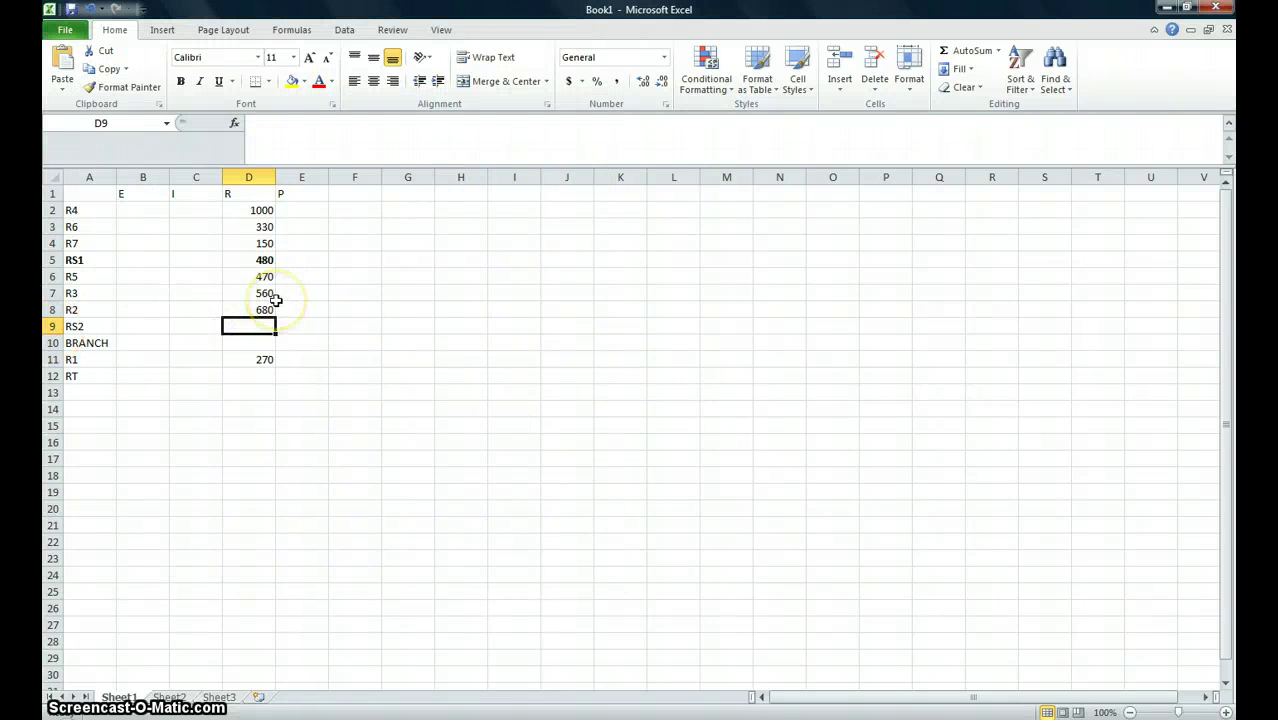
text(=)
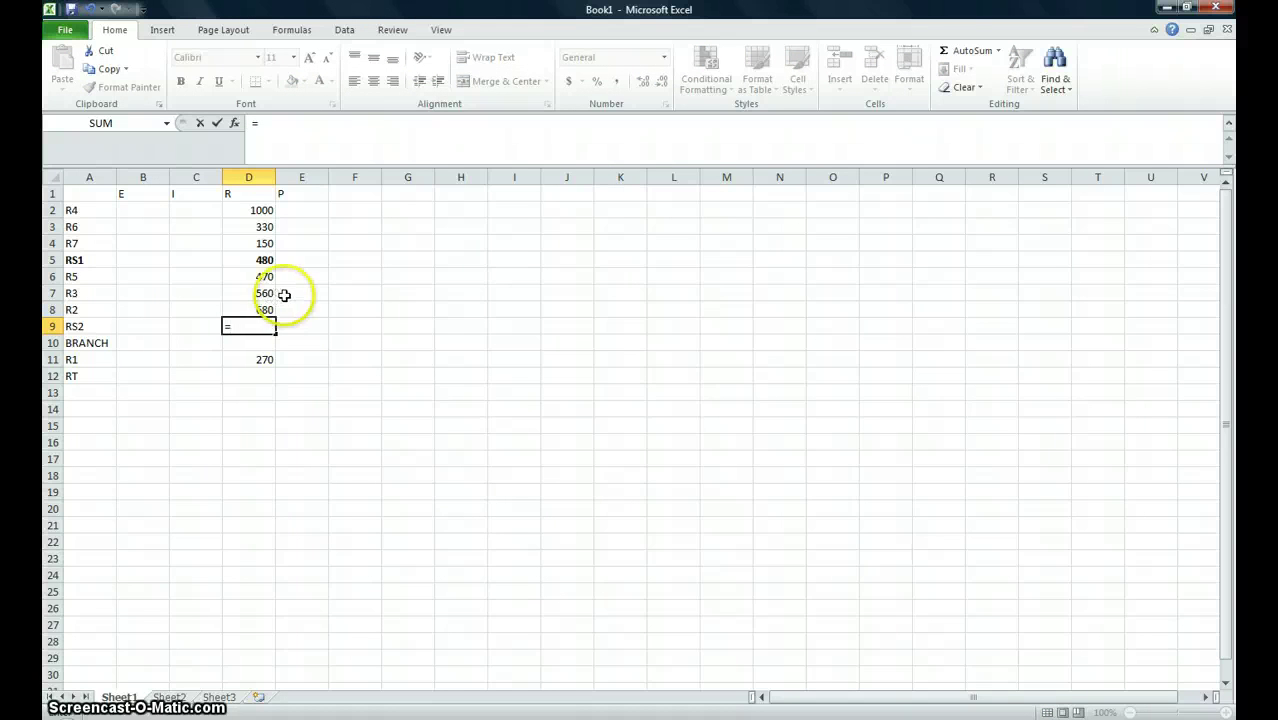
click(256, 293)
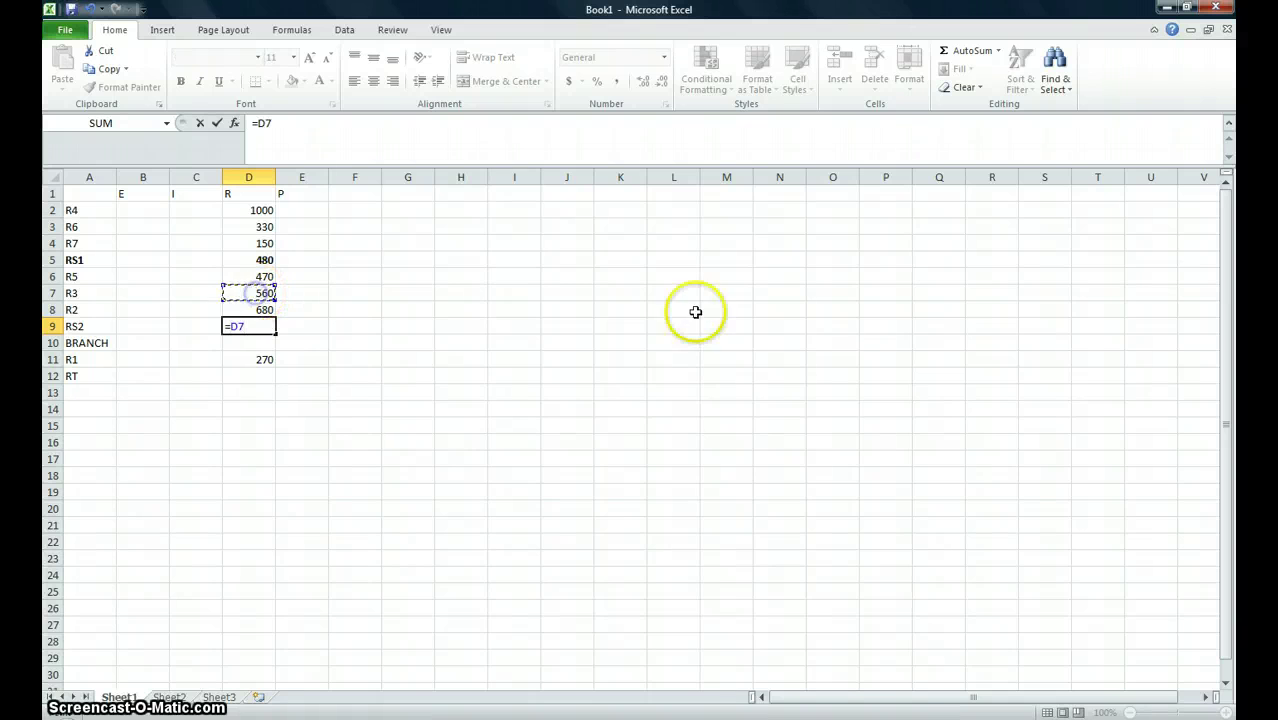
text(+)
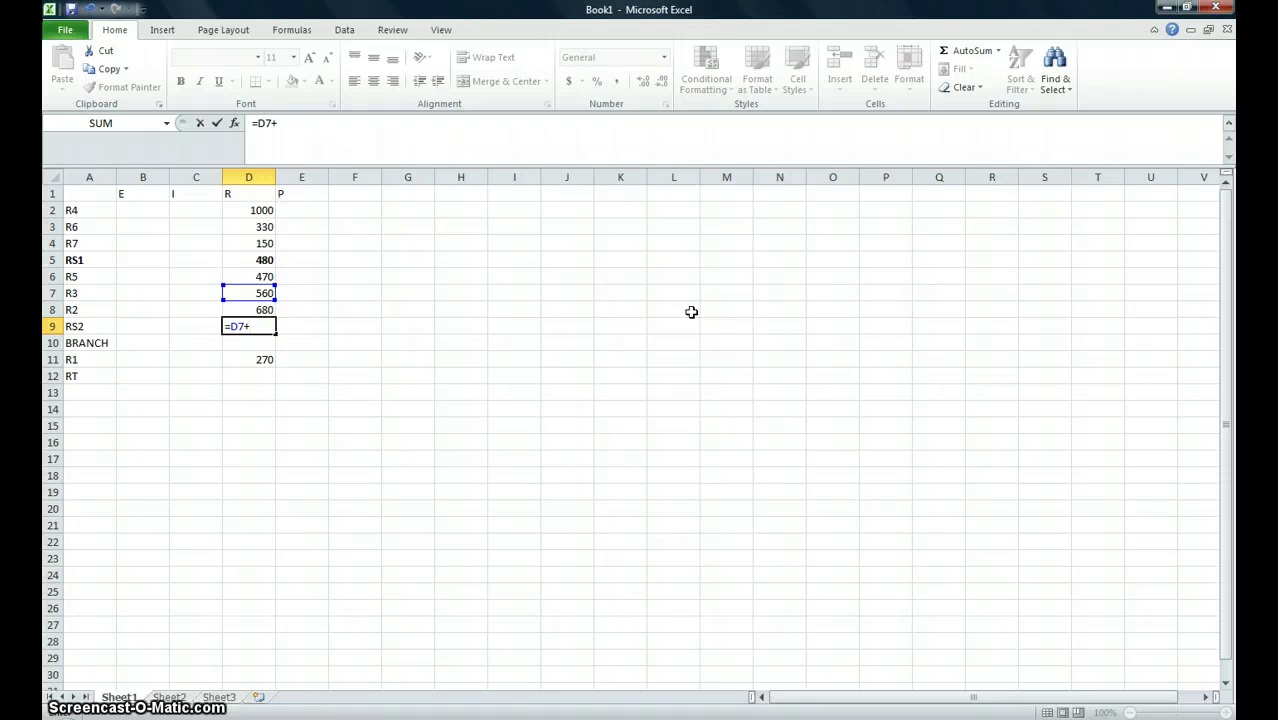
click(258, 311)
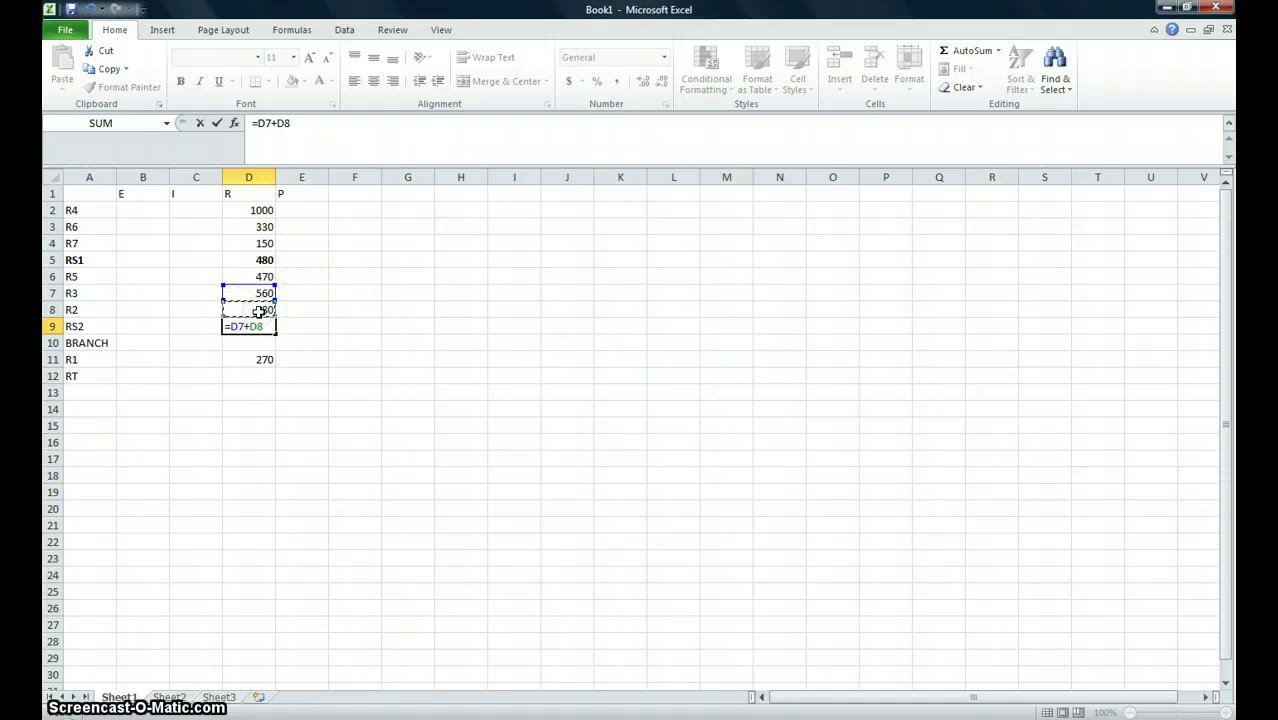
key(Return)
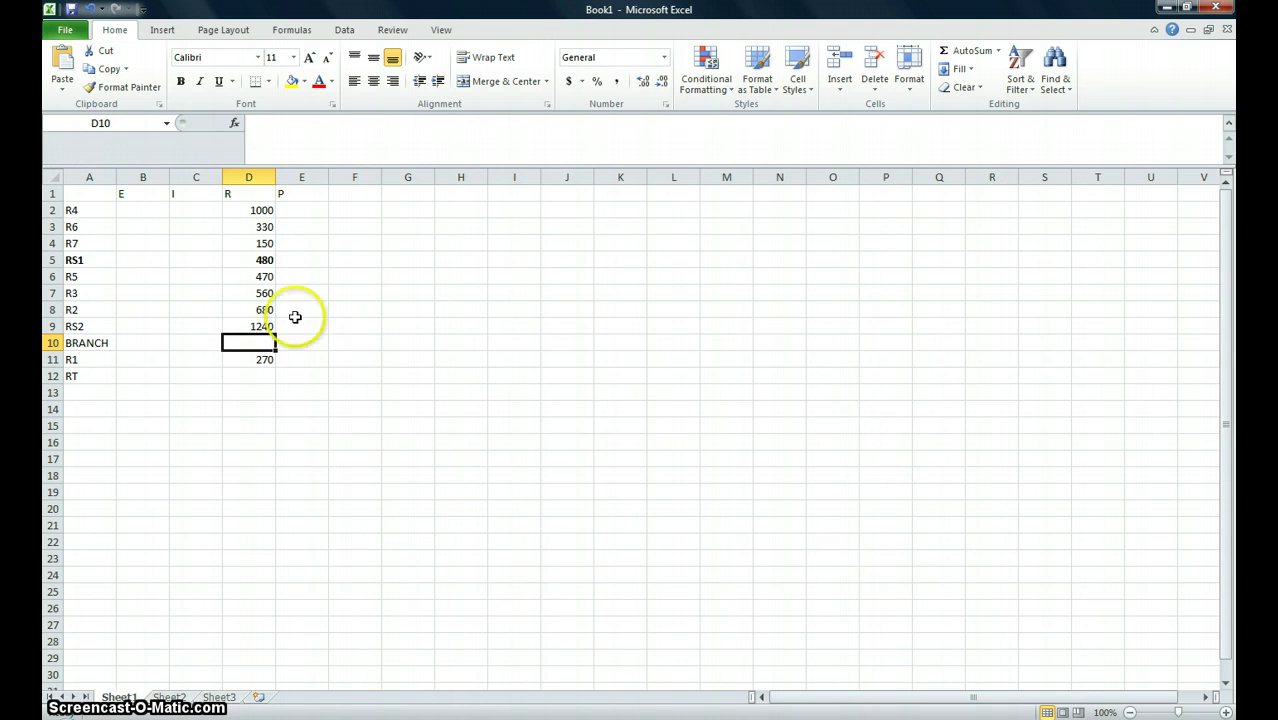
click(53, 326)
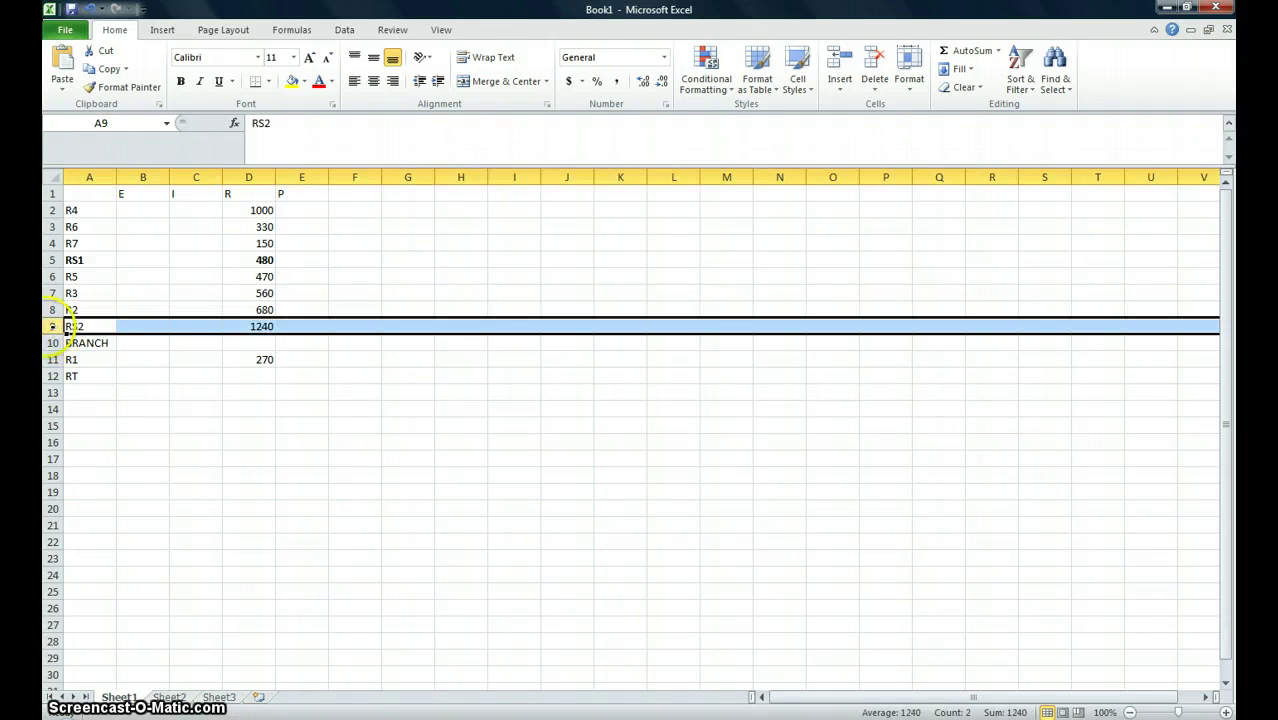
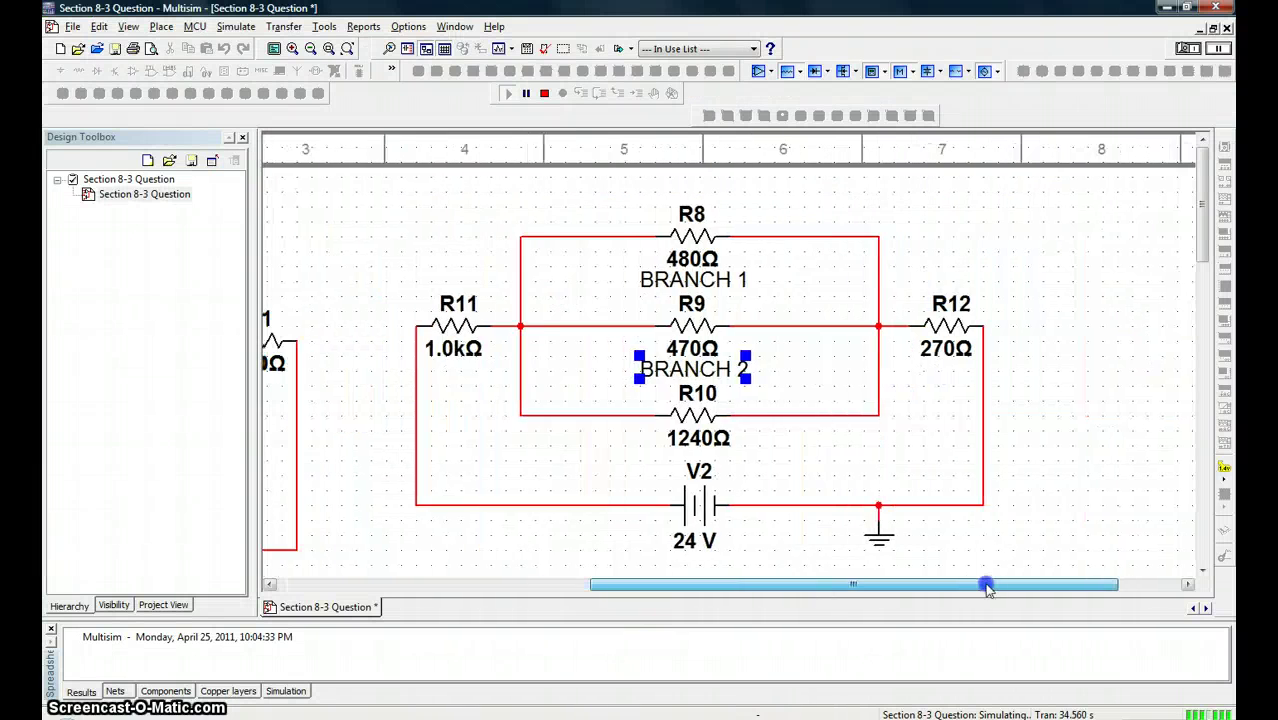
In Multisim, stop the simulation and delete the BRANCH 2 label from the simplified circuit between R9 and R10
click(1187, 48)
key(Delete)
click(715, 393)
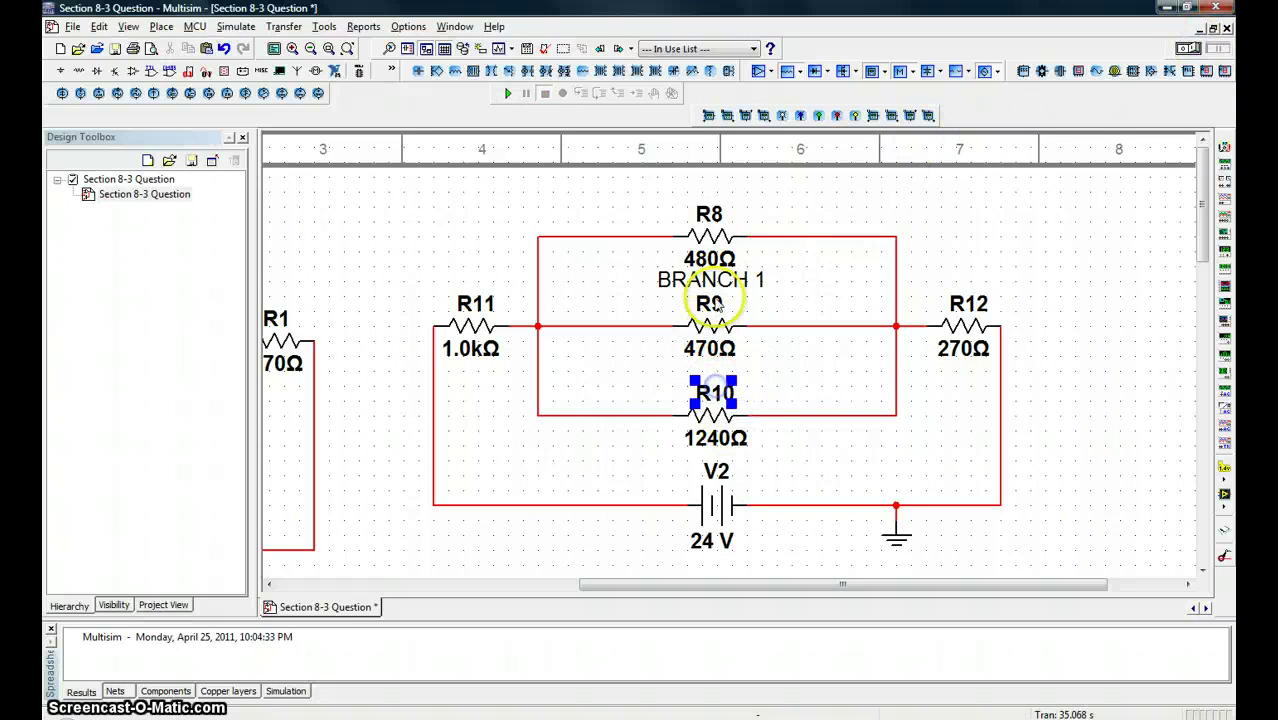
click(805, 382)
click(727, 399)
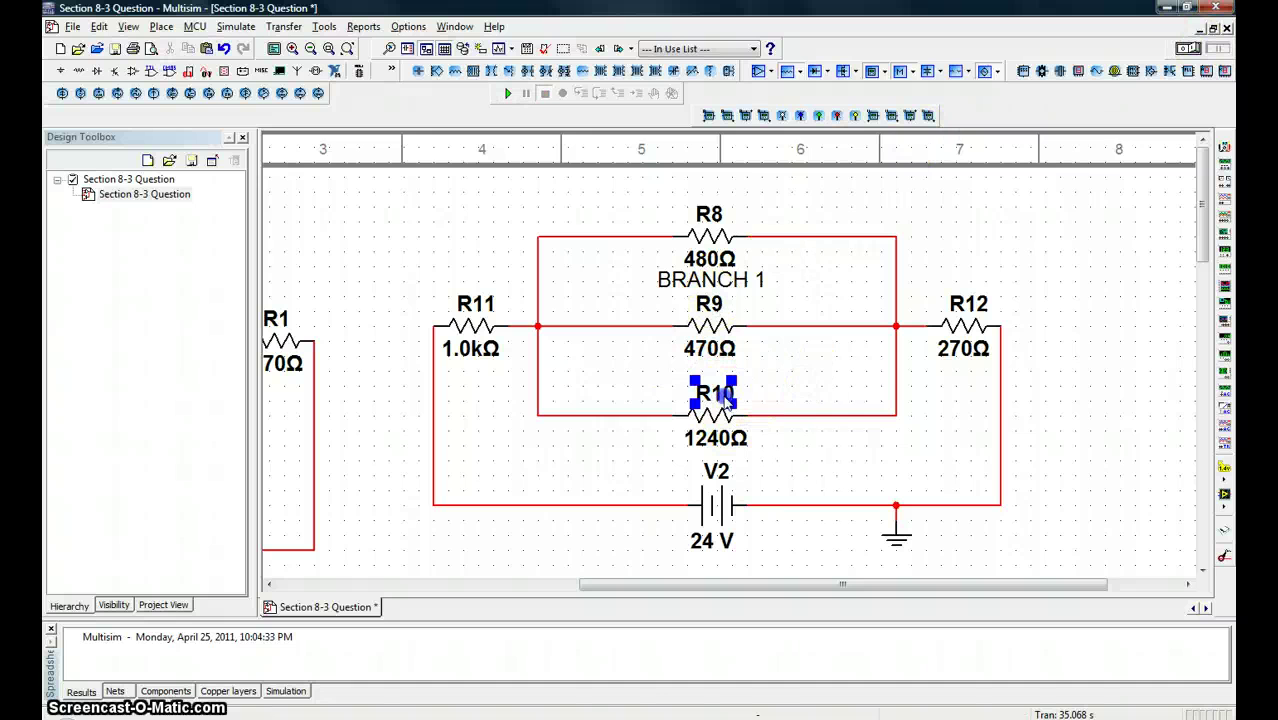
click(795, 390)
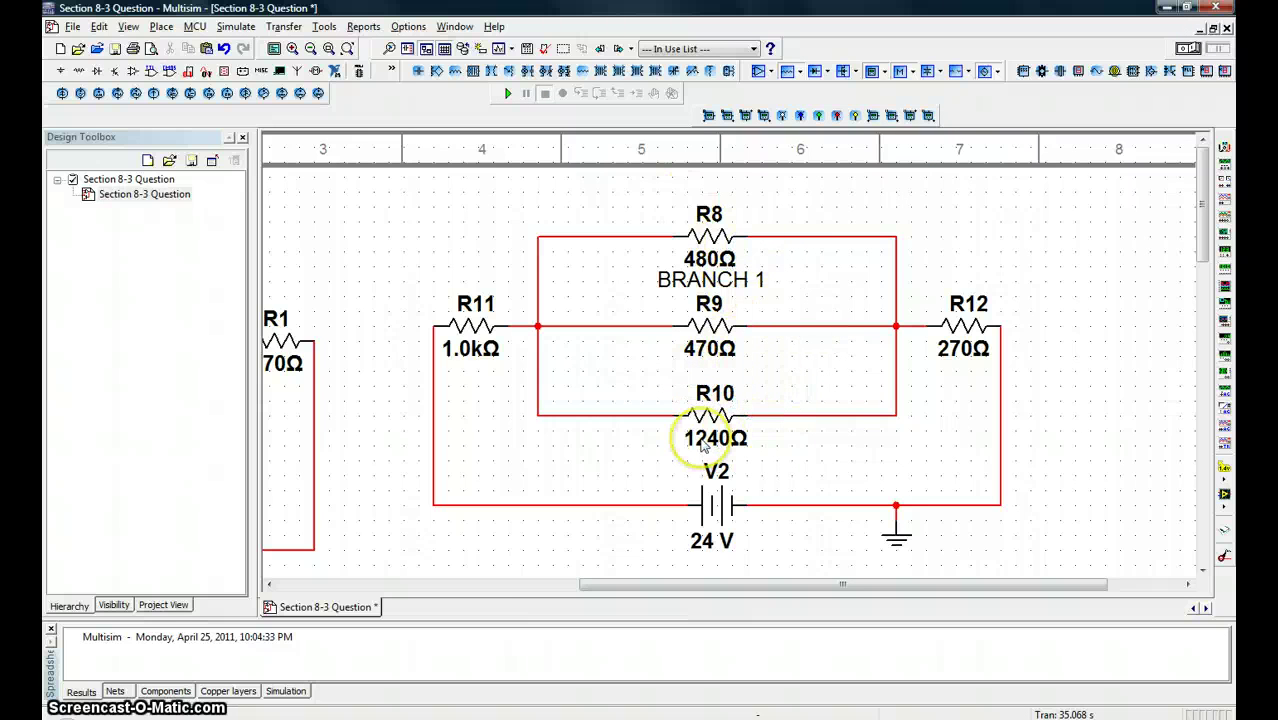
Compare the RS1, R5 and RS2 rows in Excel with the parallel resistors R8, R9 and R10 in Multisim
key(alt+Tab)
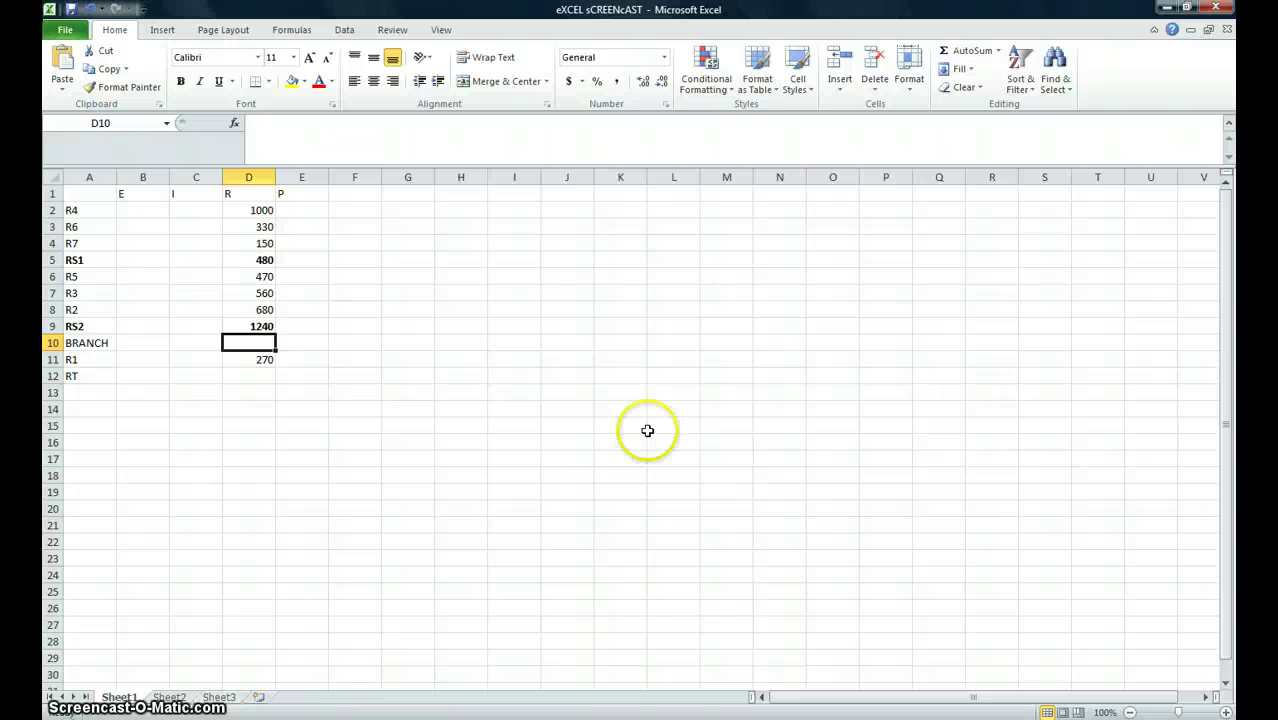
key(alt+Tab)
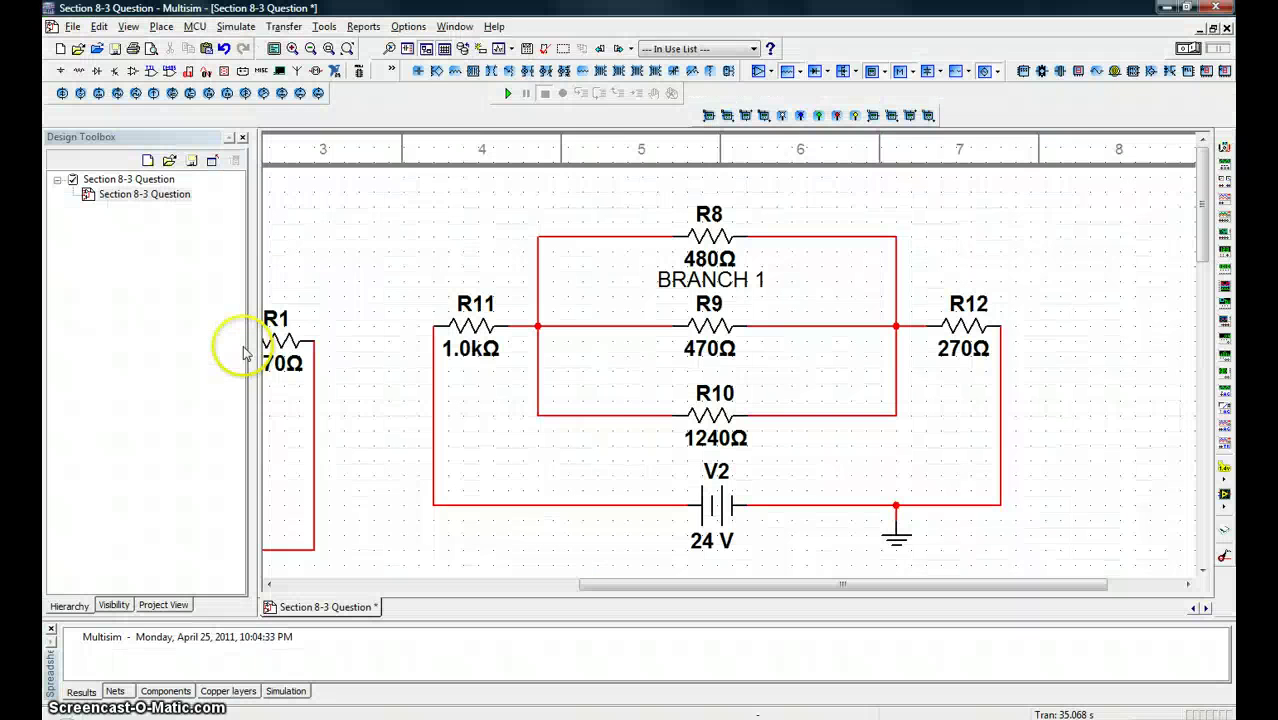
key(alt+Tab)
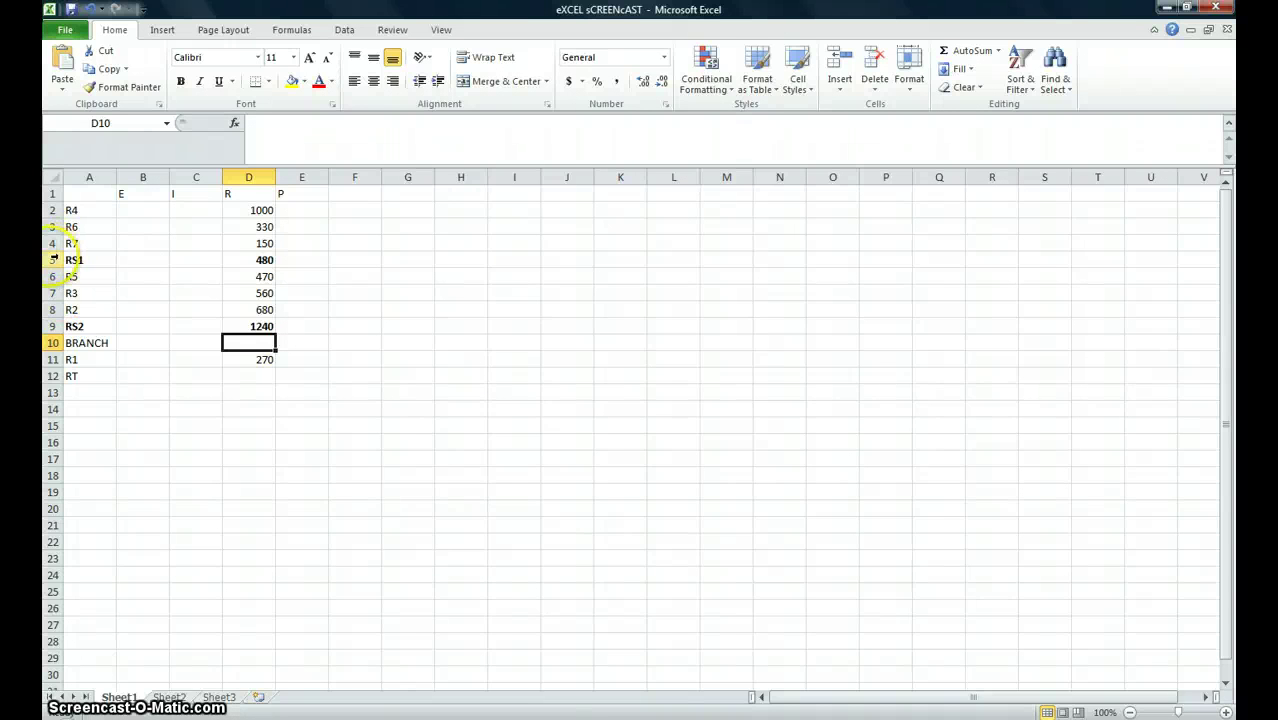
key(alt+Tab)
key(alt+Tab)
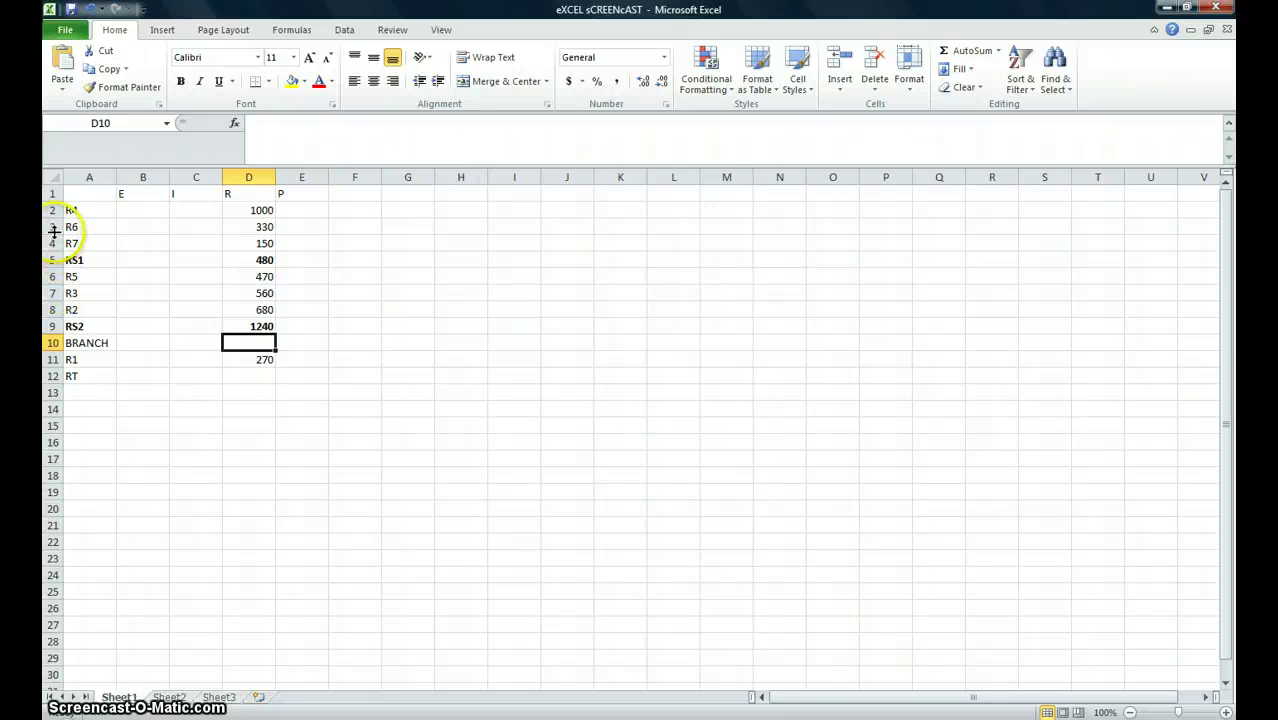
key(alt+Tab)
drag(622, 585, 412, 585)
key(alt+Tab)
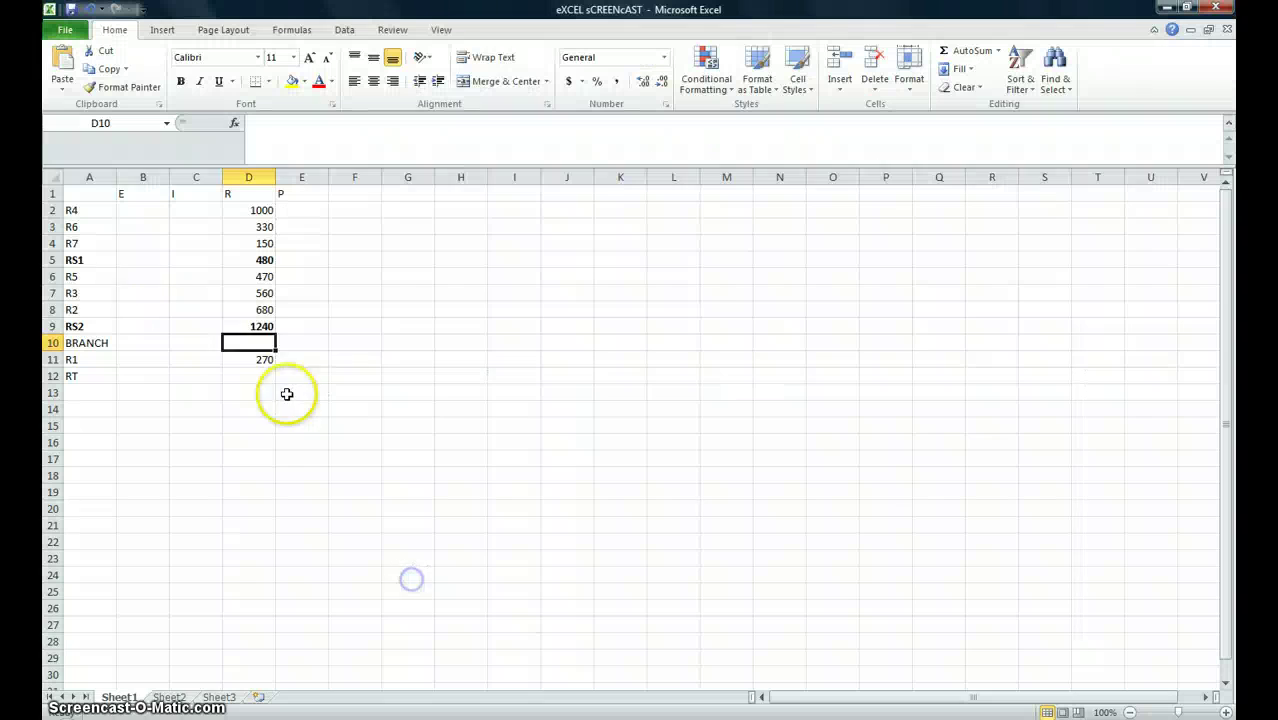
Make the whole R5 row (row 6) bold in Excel
click(52, 280)
key(ctrl+b)
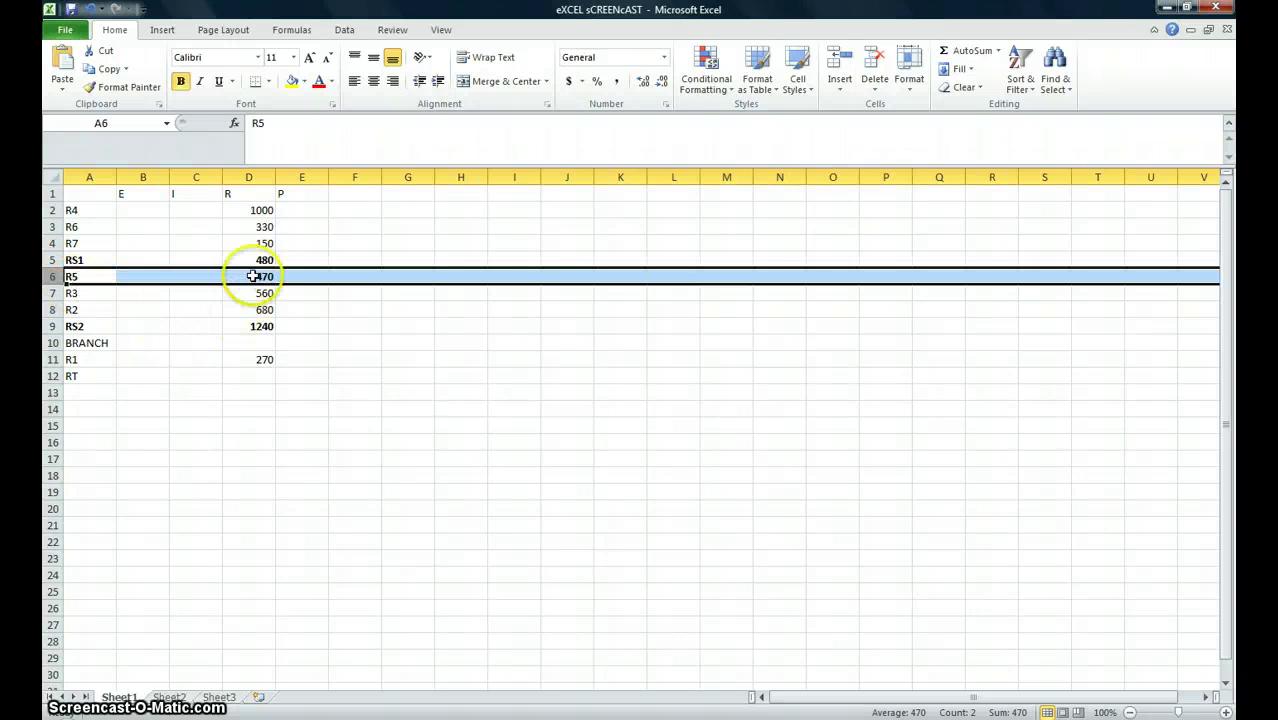
click(257, 325)
click(262, 277)
click(257, 343)
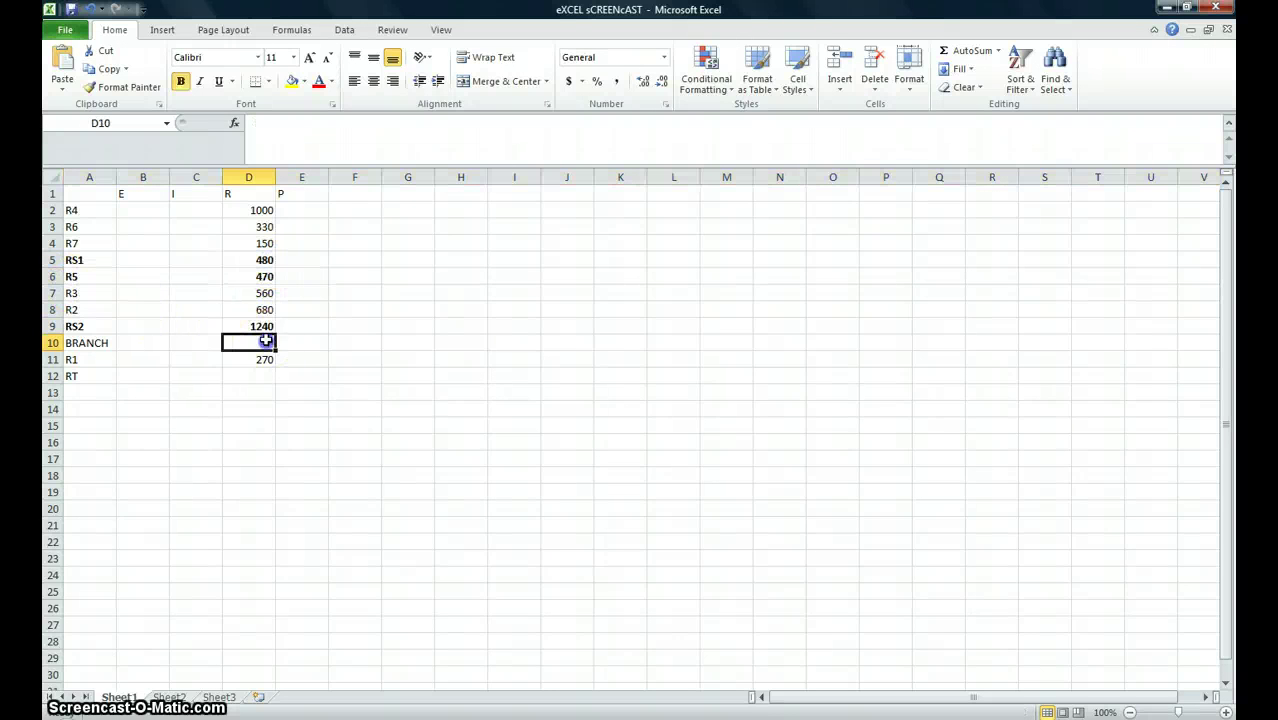
Check the parallel branches in Multisim and calculate BRANCH in Excel cell D10 with the formula =1/(1/D5+1/D6+1/D9)
click(257, 326)
key(alt+Tab)
drag(765, 583, 959, 583)
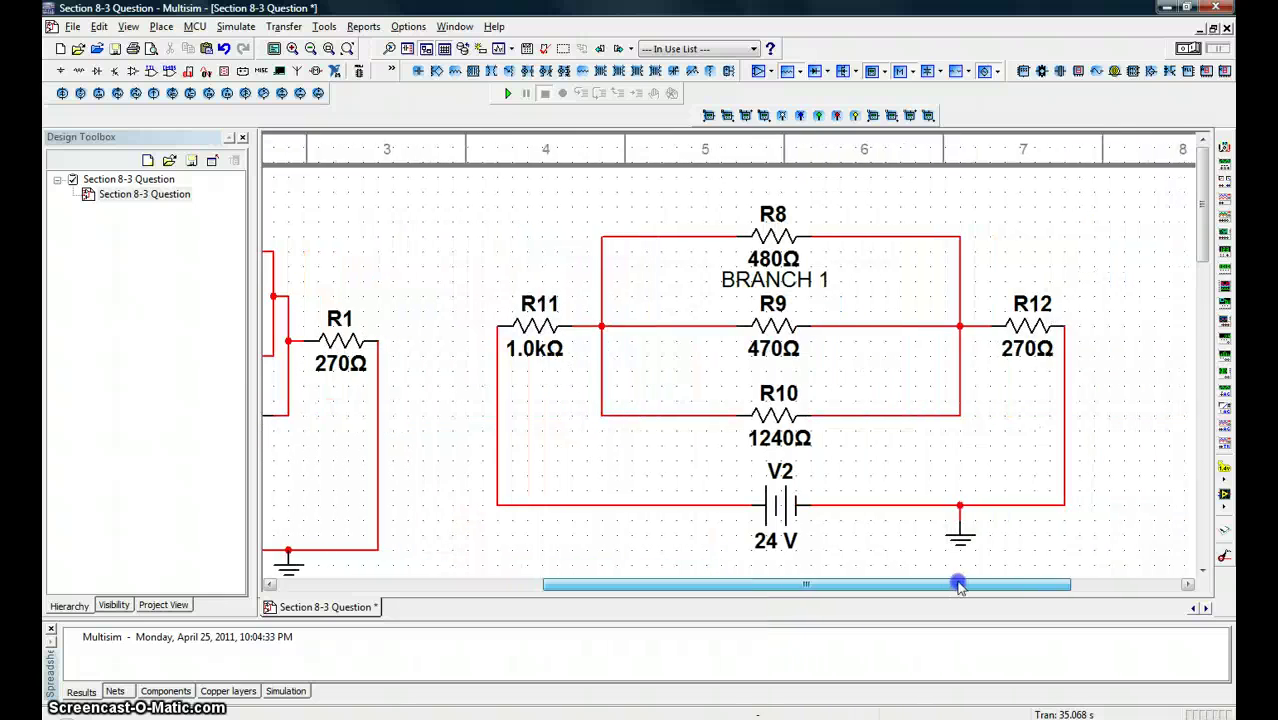
key(alt+Tab)
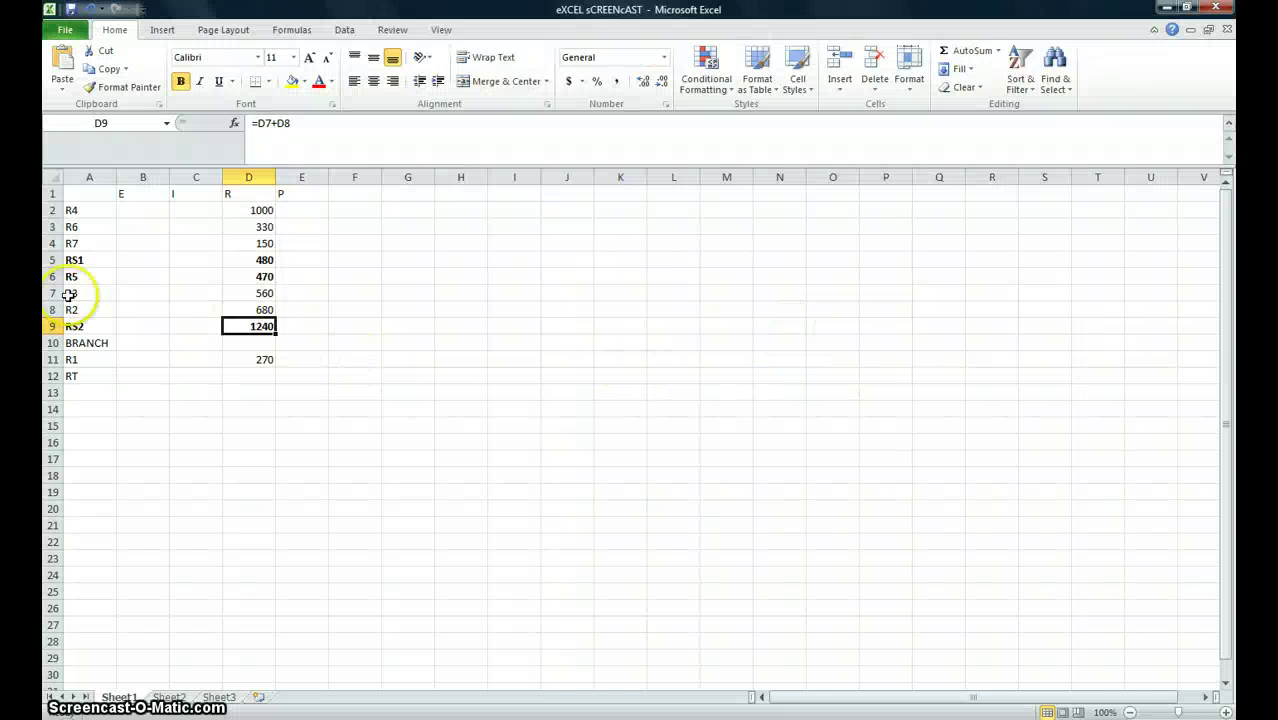
click(257, 343)
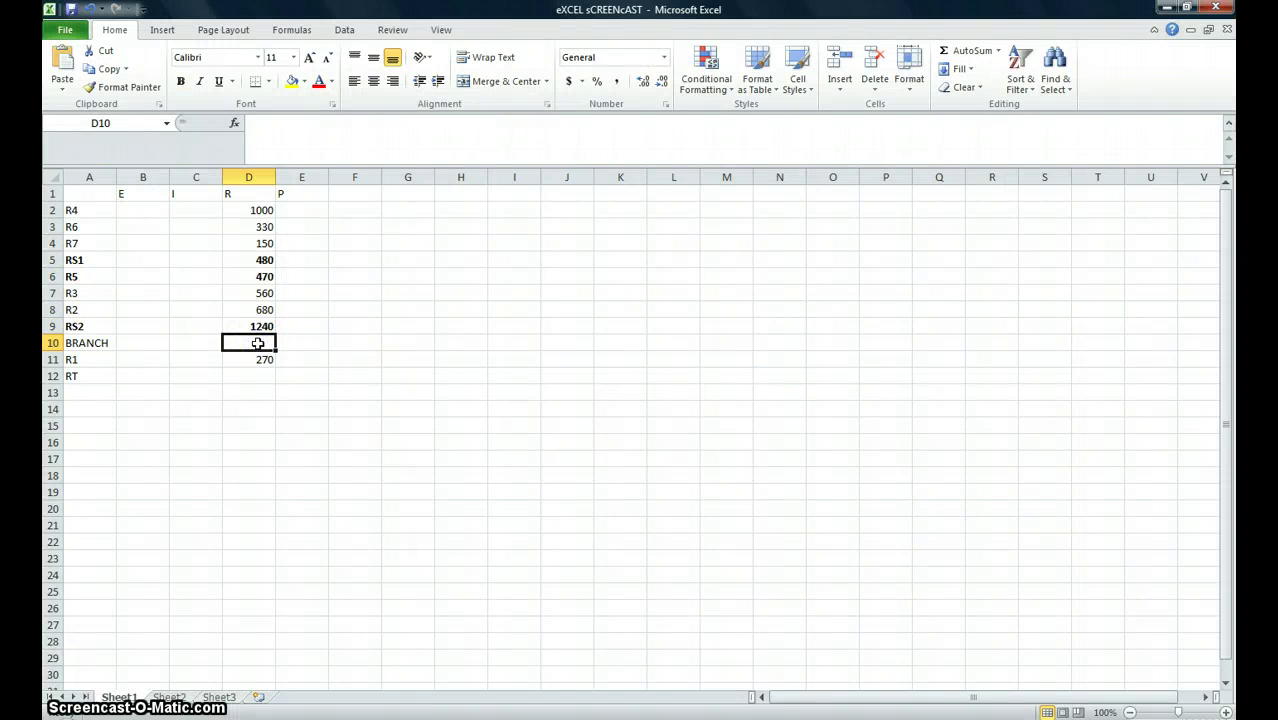
text(=1/(1/)
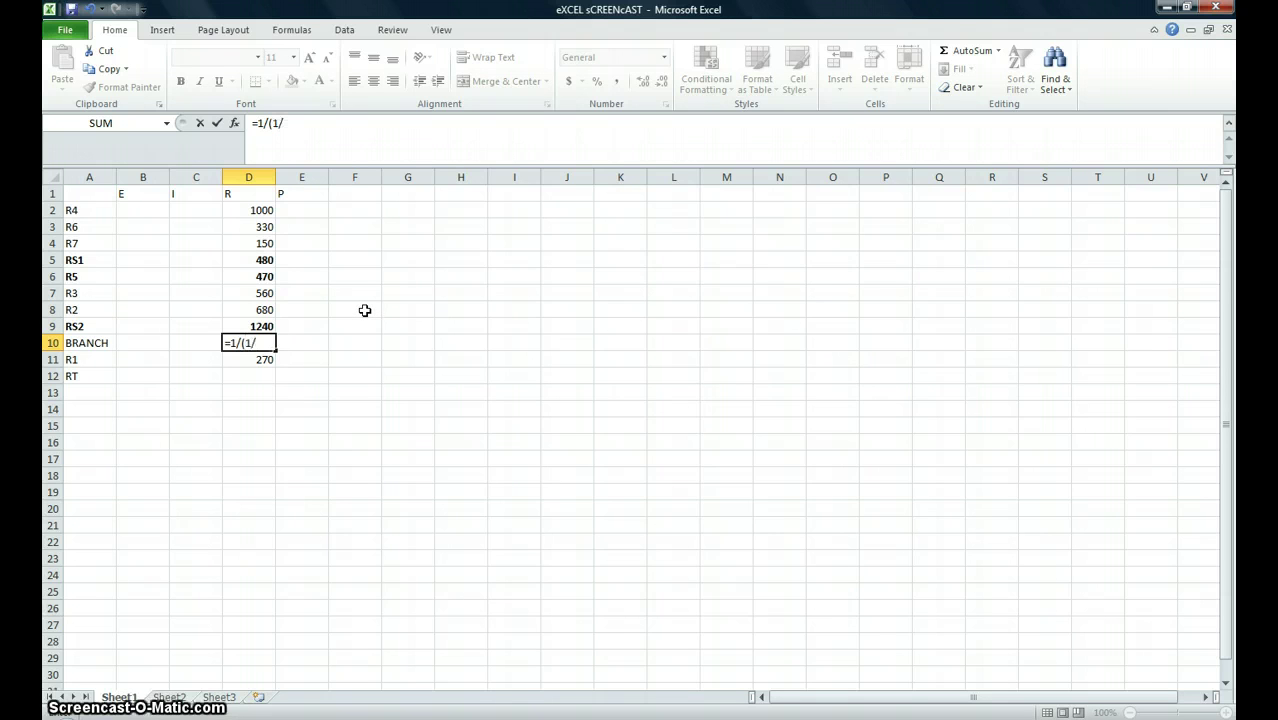
click(264, 260)
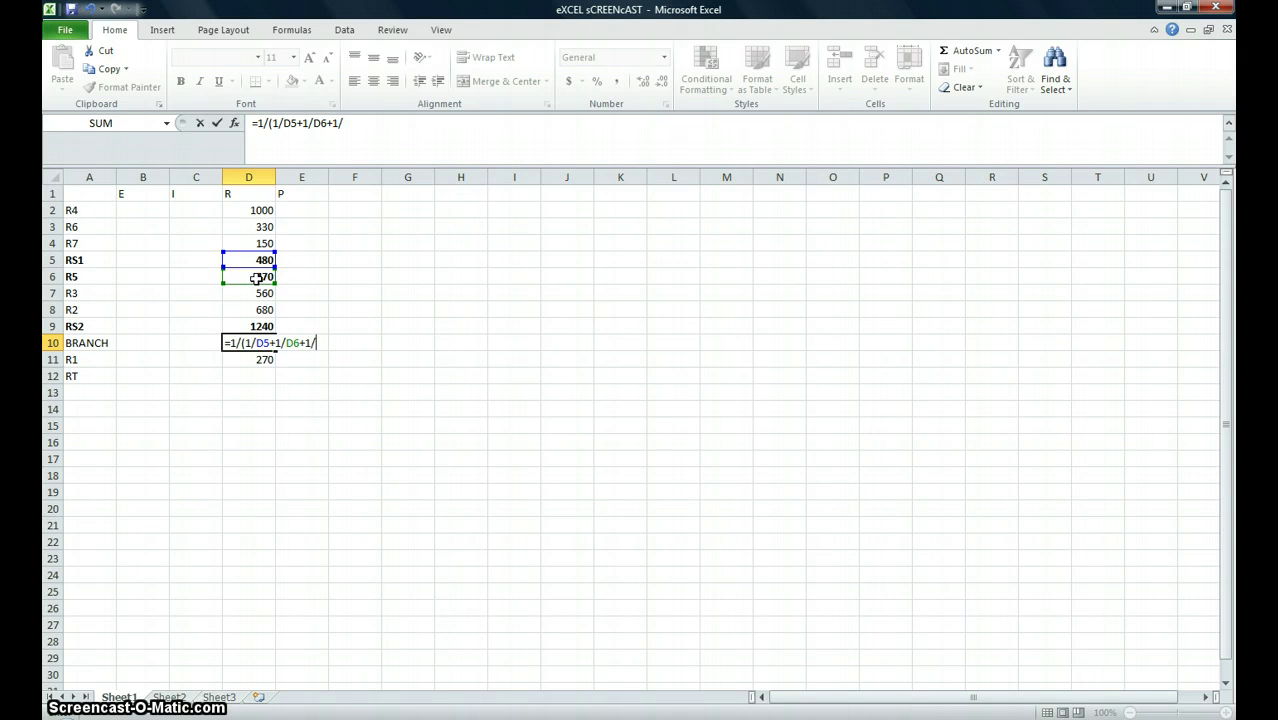
click(230, 327)
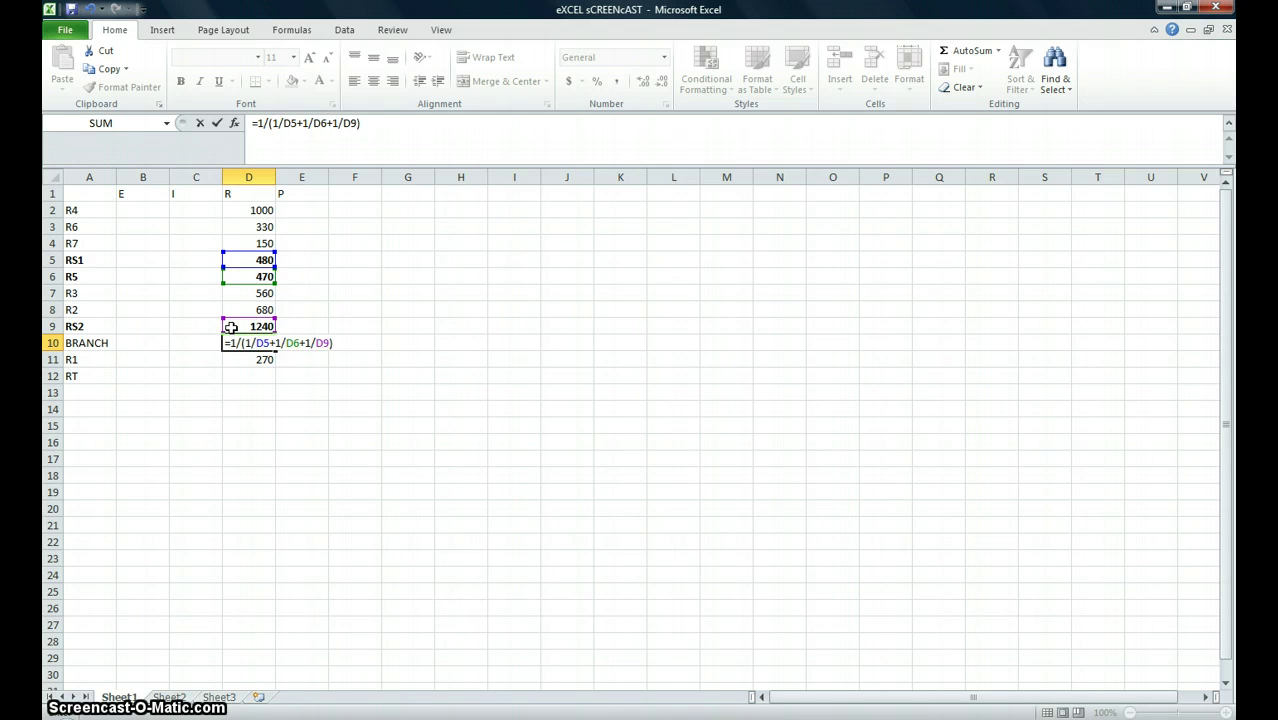
key(Return)
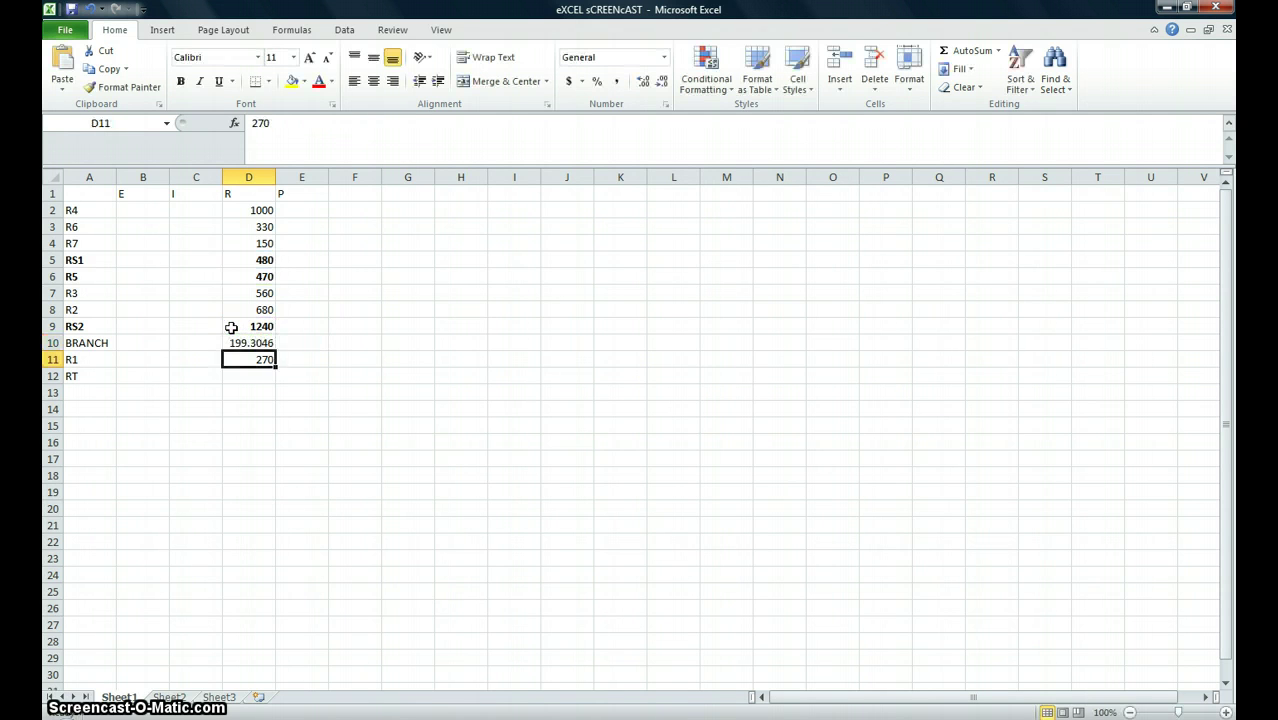
Select the BRANCH resistance in D10, review the original and simplified circuits in Multisim, and return to Excel
click(232, 342)
key(alt+Tab)
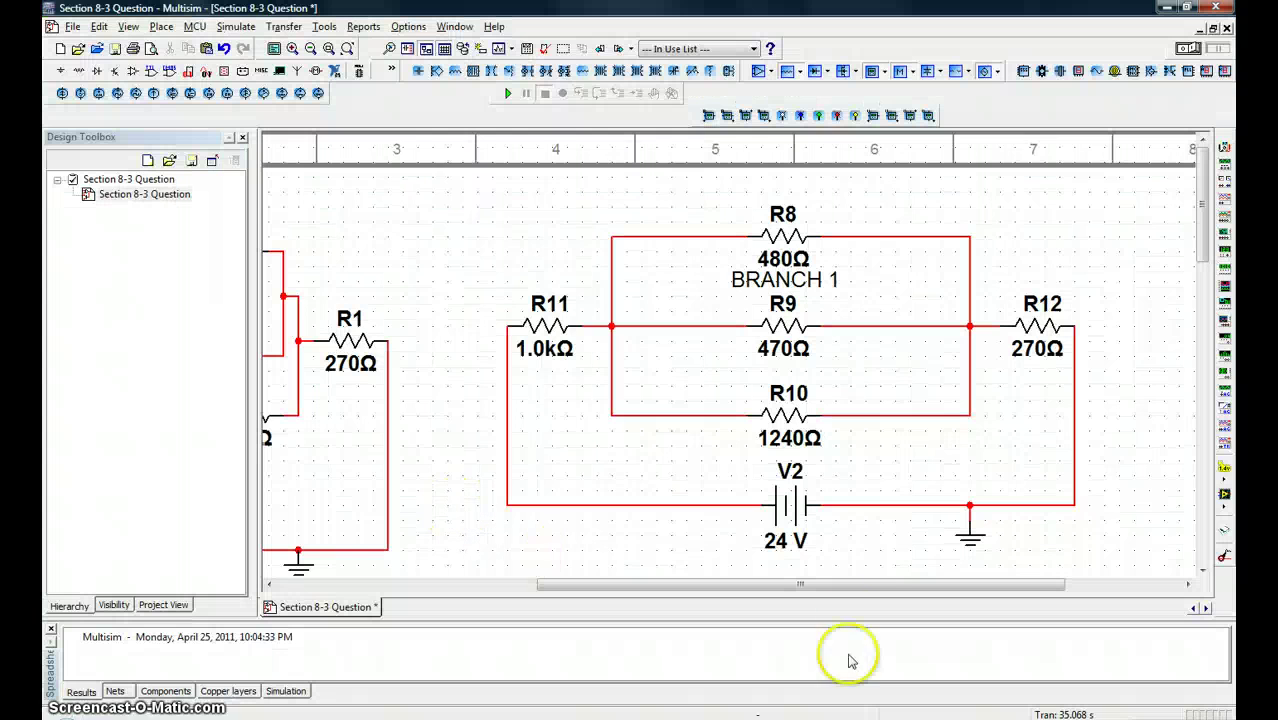
drag(847, 585, 630, 572)
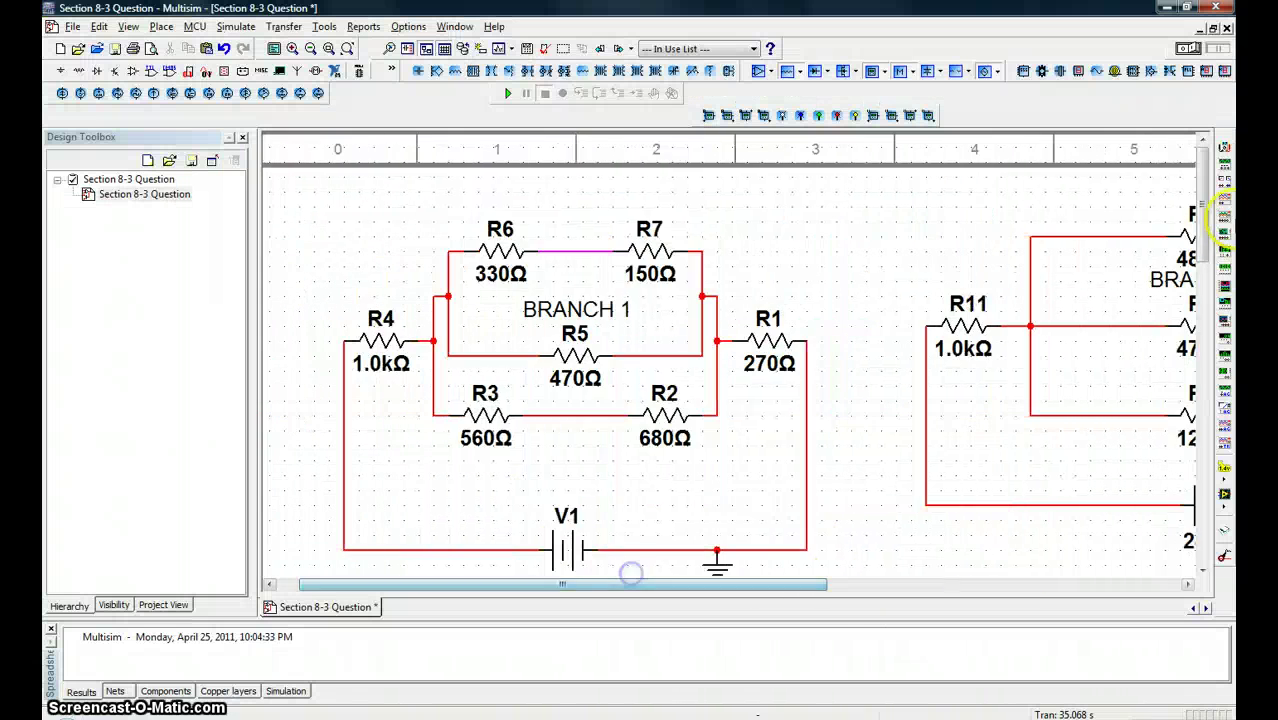
drag(1205, 230, 1205, 348)
drag(812, 585, 978, 588)
key(alt+Tab)
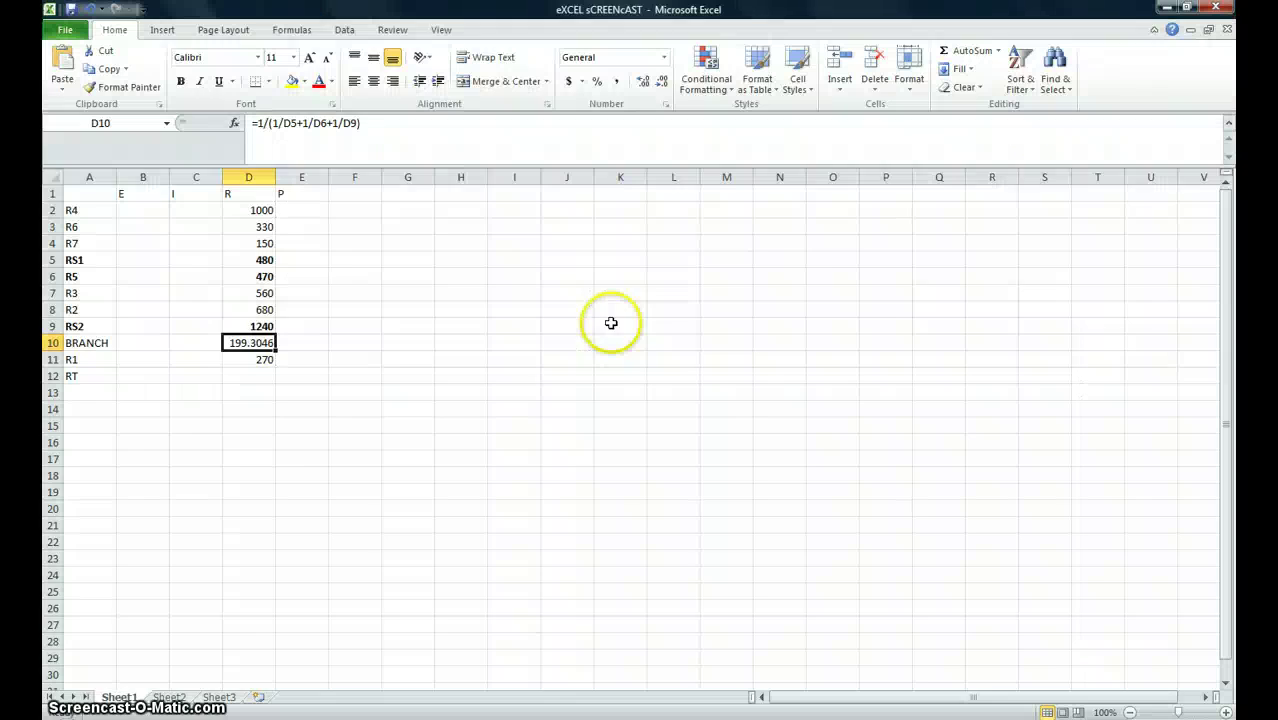
Check the simplified series circuit in Multisim and underline the R1, BRANCH and R4 rows (11, 10 and 2) in Excel
click(245, 372)
key(alt+Tab)
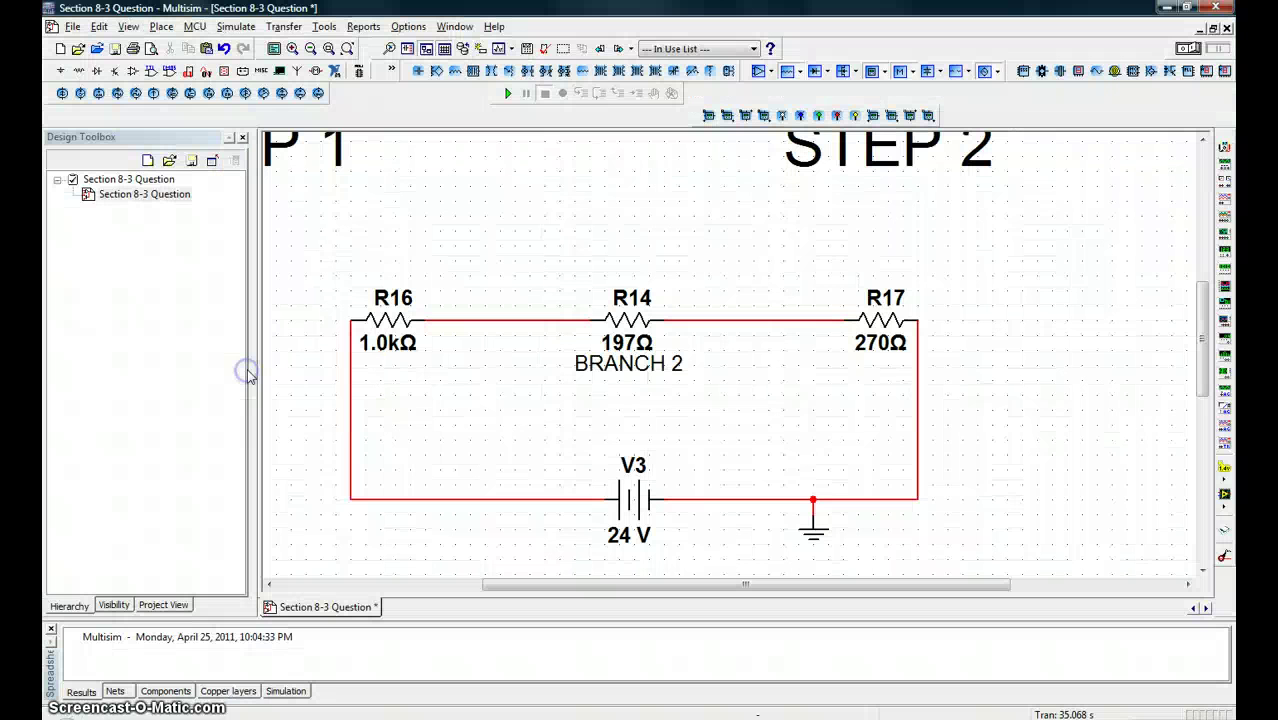
key(alt+Tab)
click(52, 360)
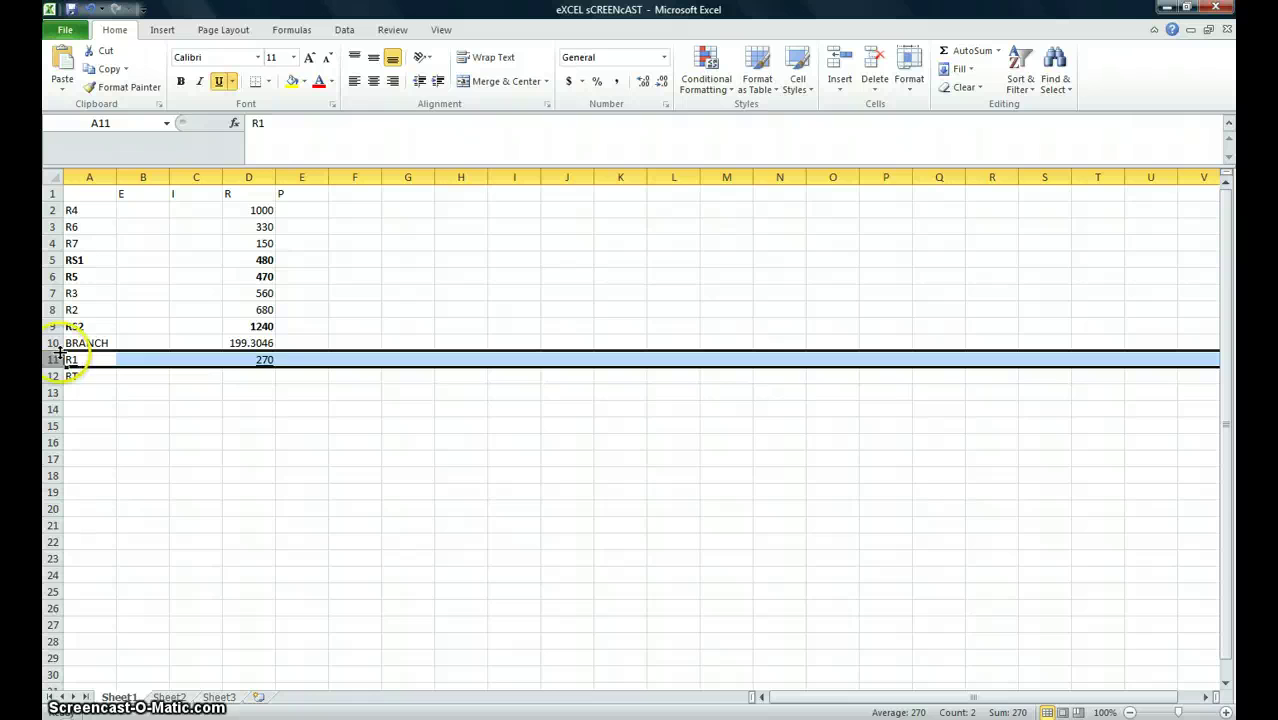
click(52, 343)
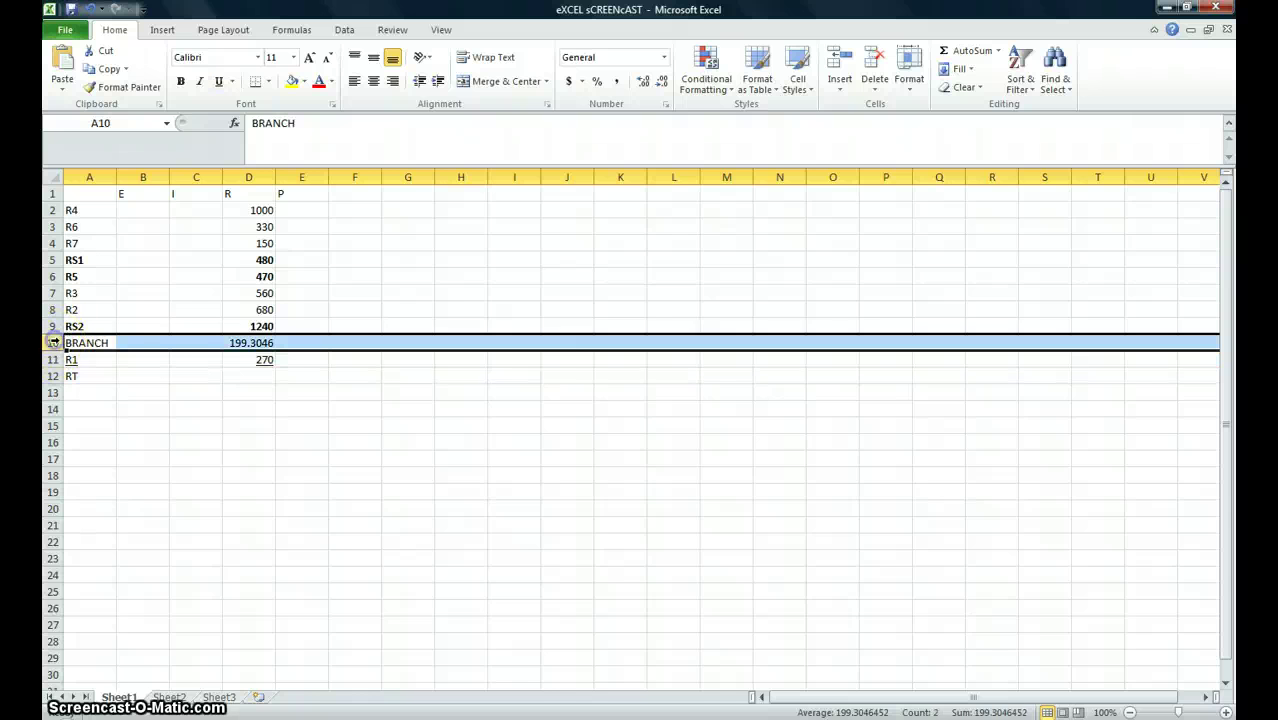
click(53, 210)
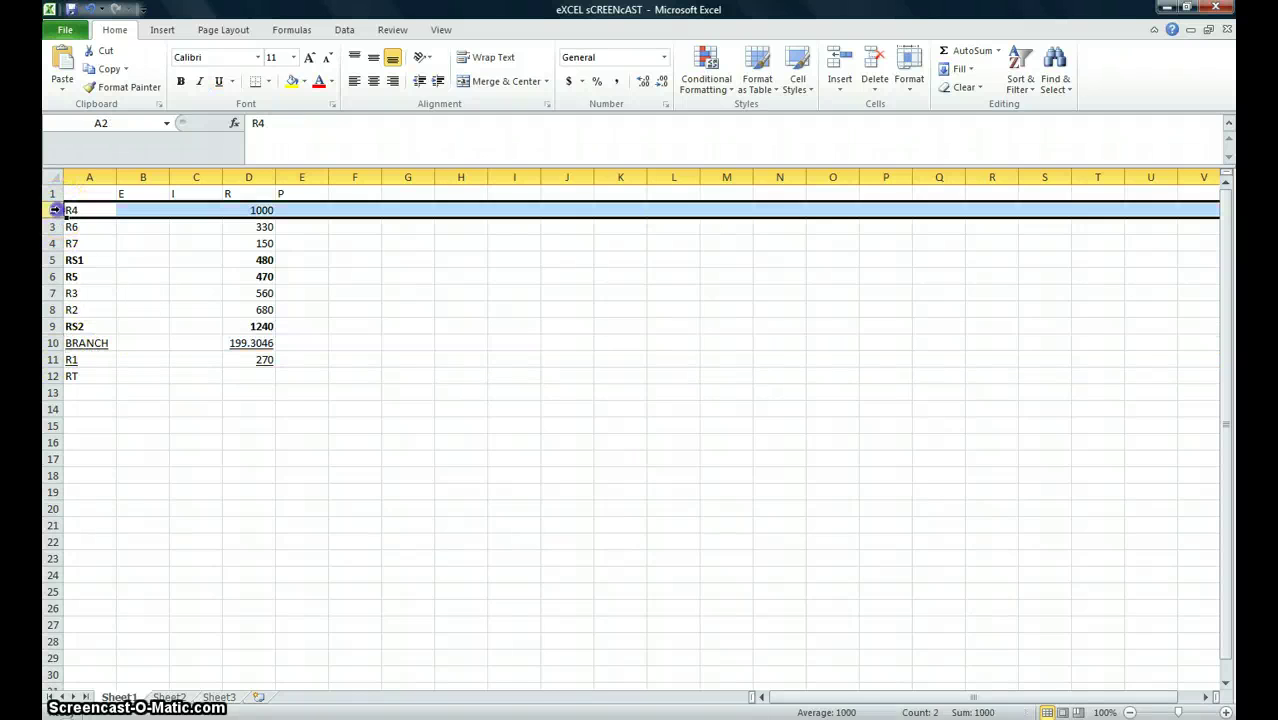
Calculate the total resistance RT in Excel cell D12 with the formula =D2+D10+D11, checking the series circuit in Multisim
click(250, 375)
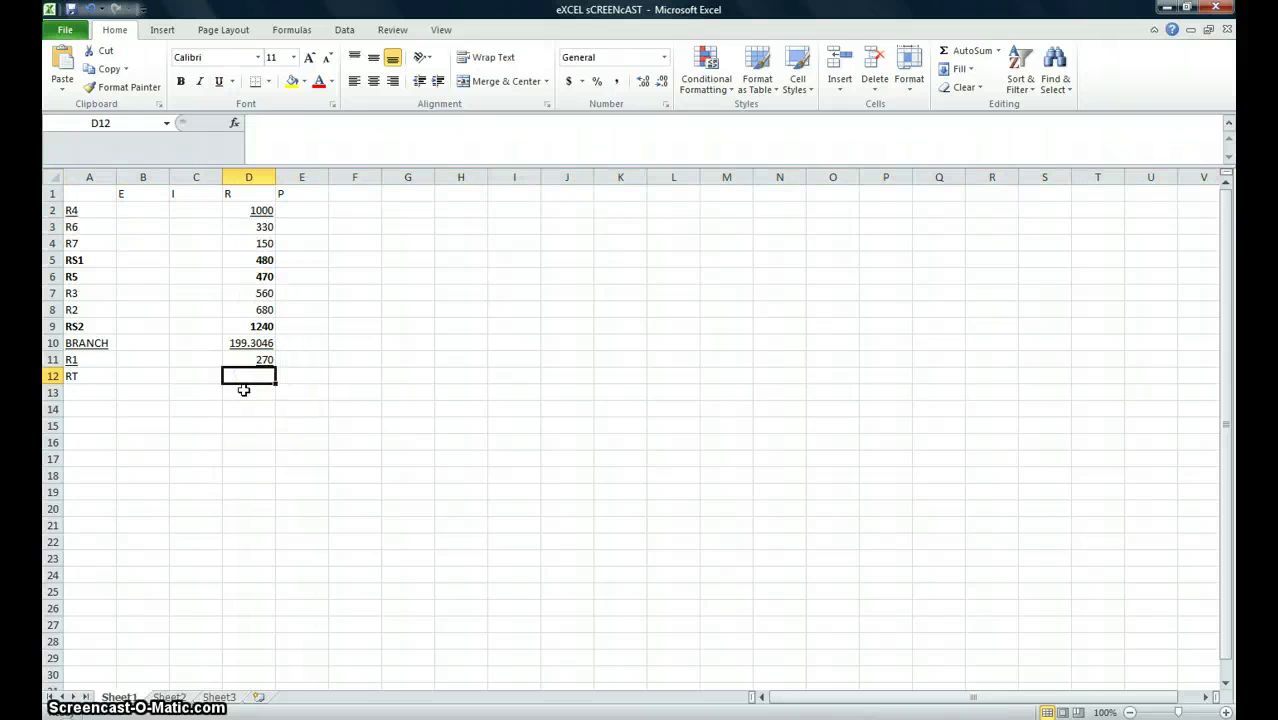
click(255, 390)
text(=)
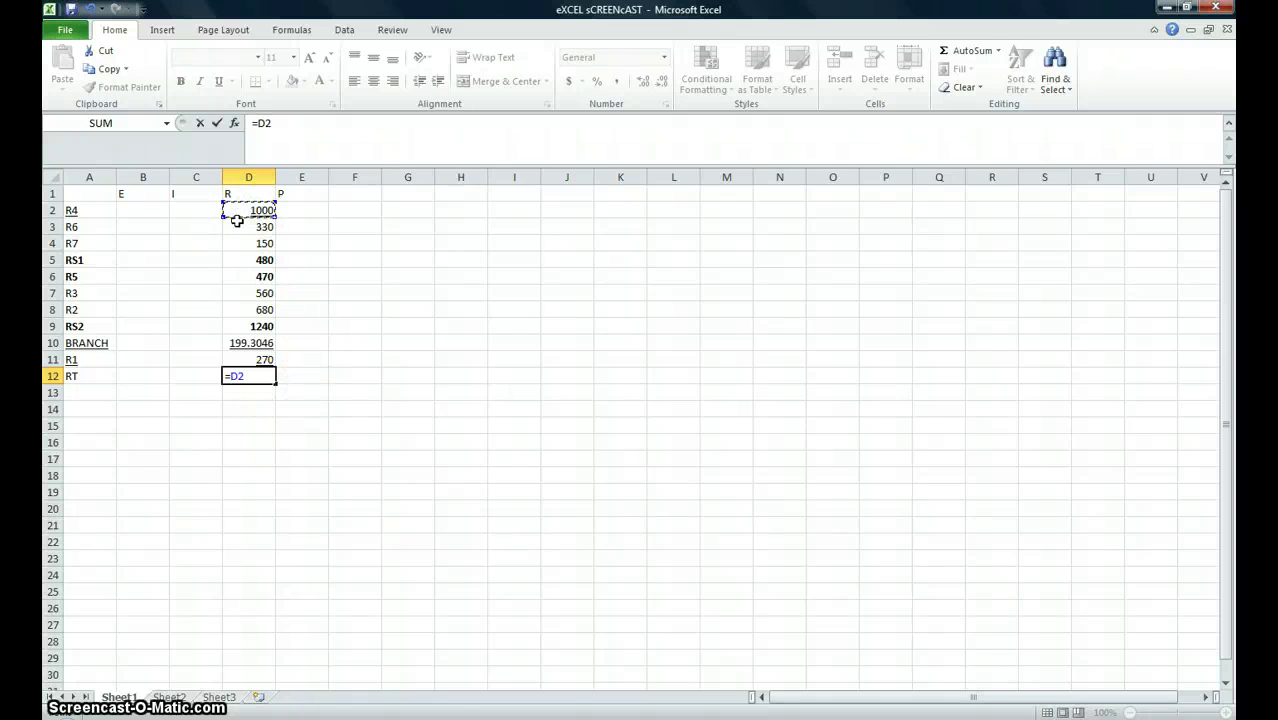
key(alt+Tab)
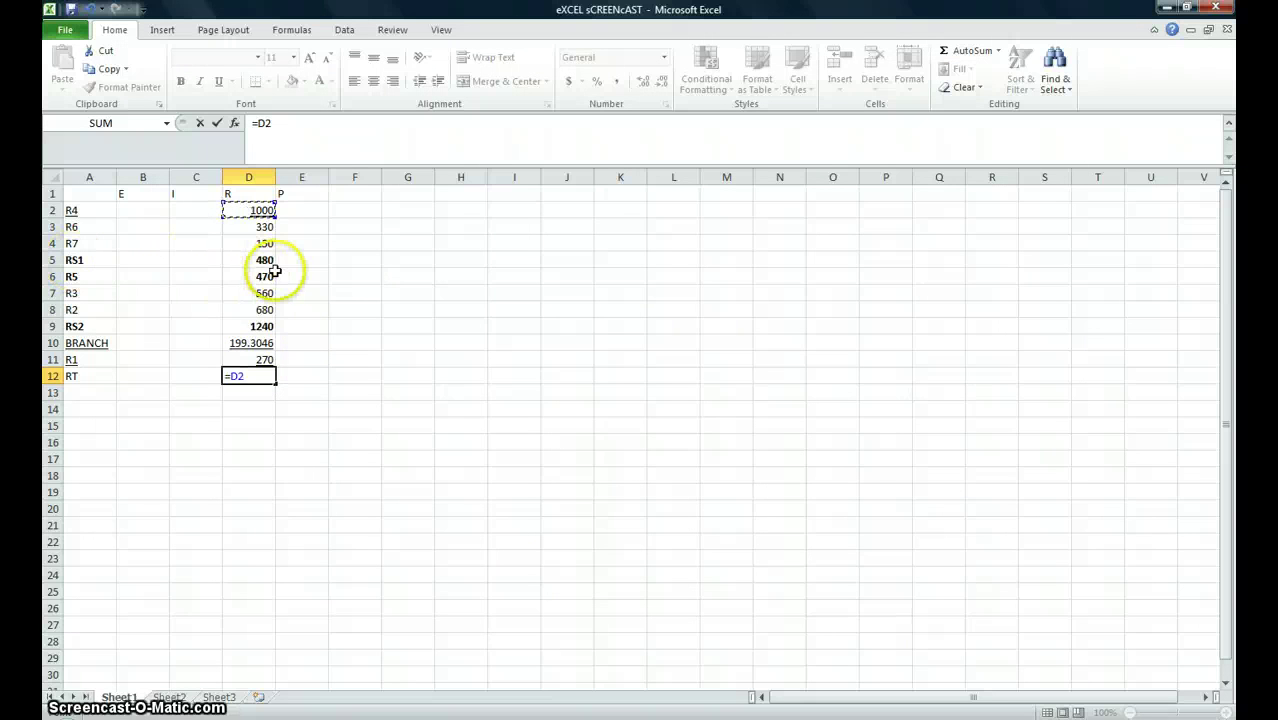
click(249, 343)
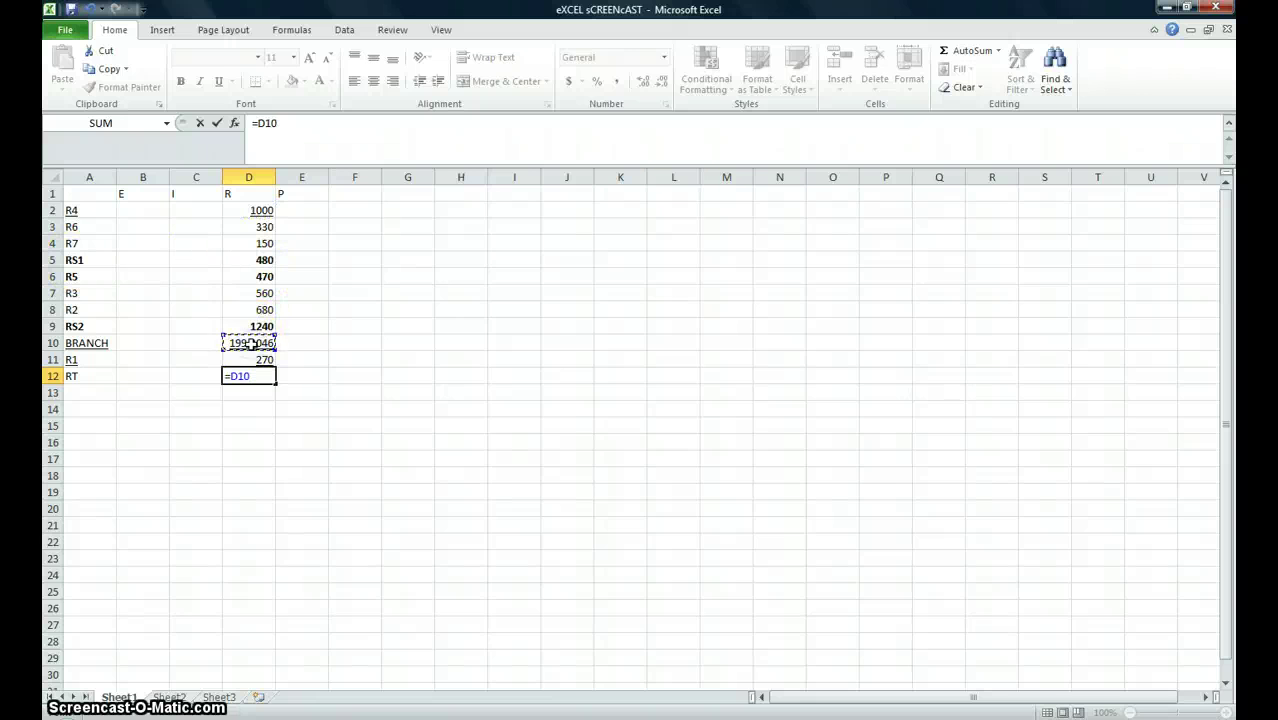
click(244, 211)
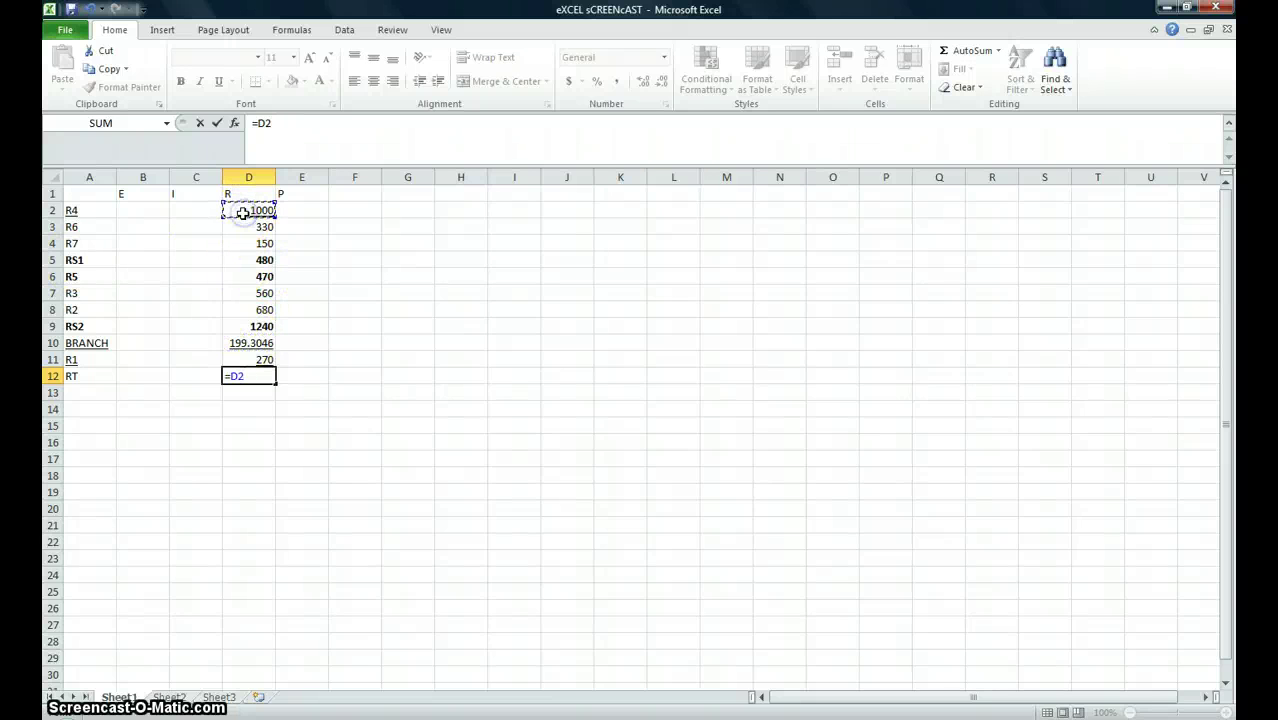
text(+)
click(254, 343)
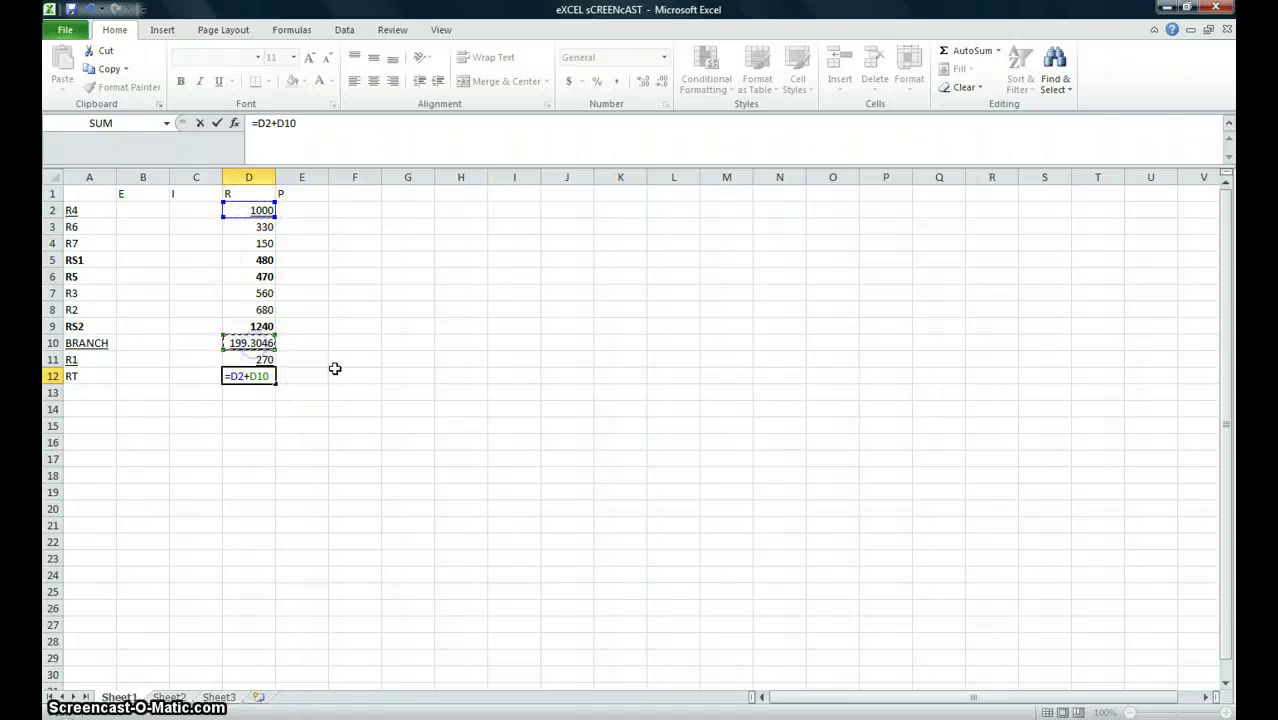
text(+)
click(262, 360)
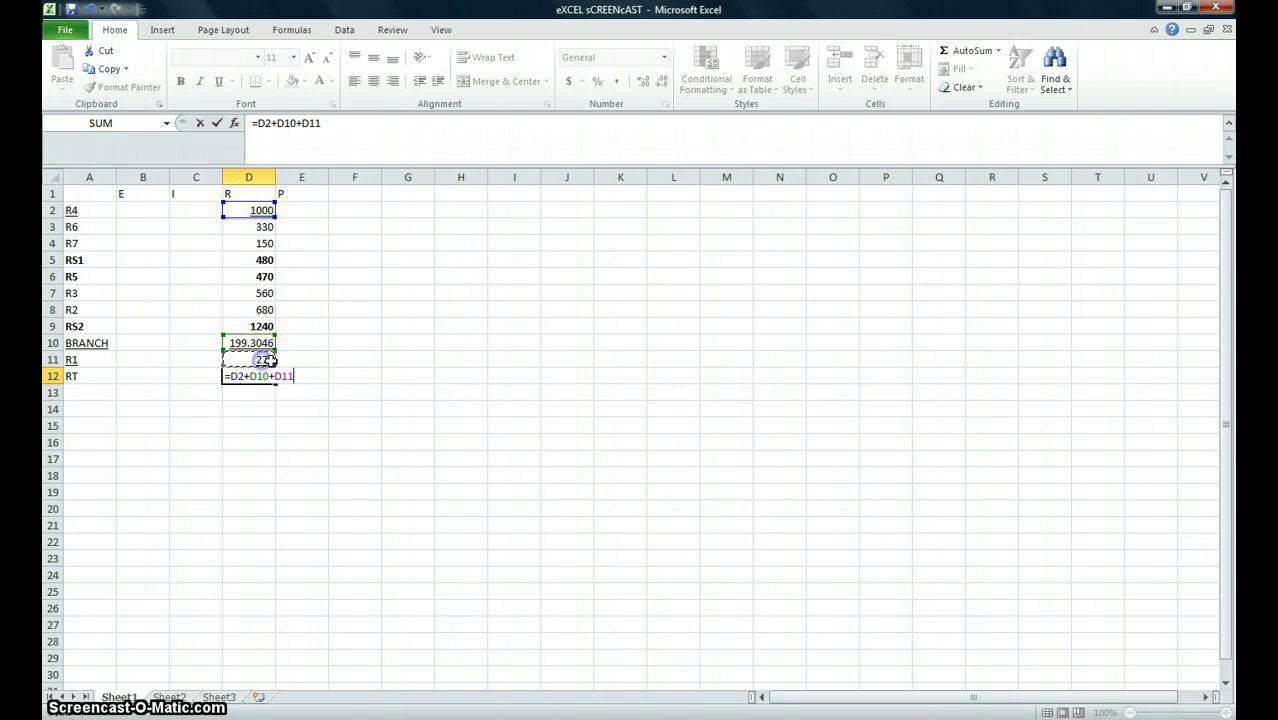
key(Return)
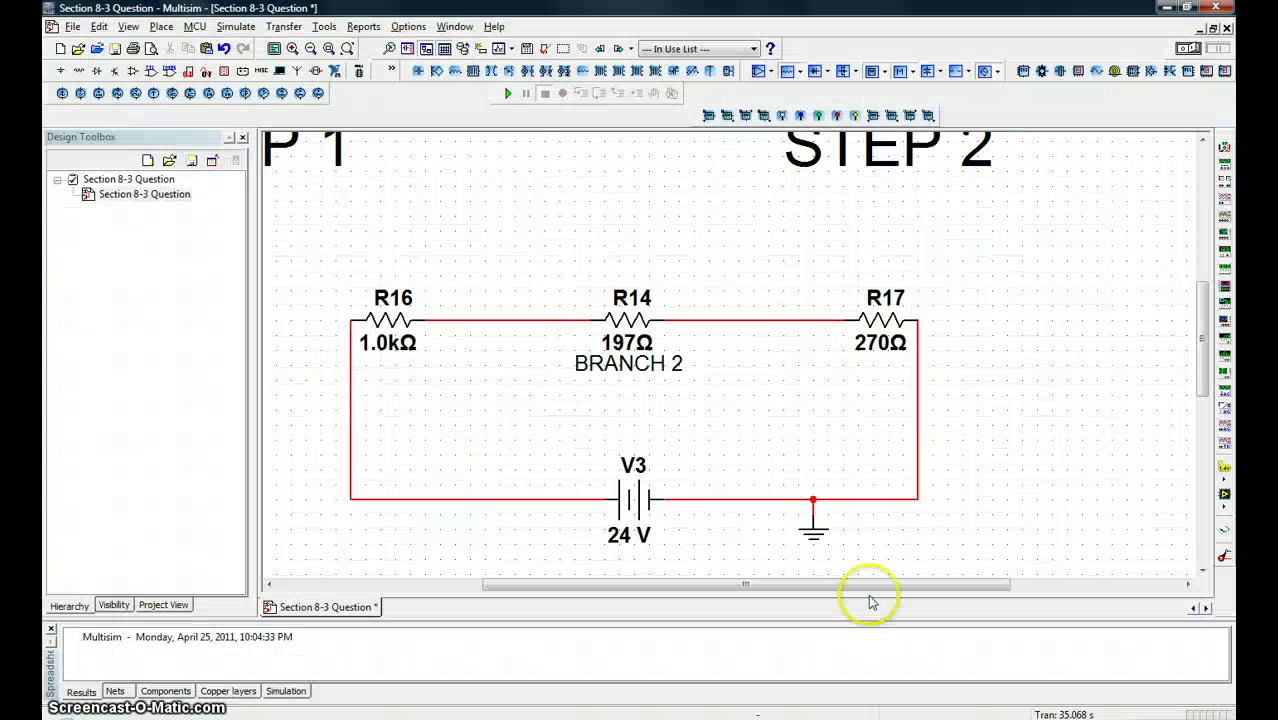
Compare the calculated RT in Excel with resistor R19 in the STEP 3 equivalent circuit in Multisim
scroll(1203, 330, down, 5)
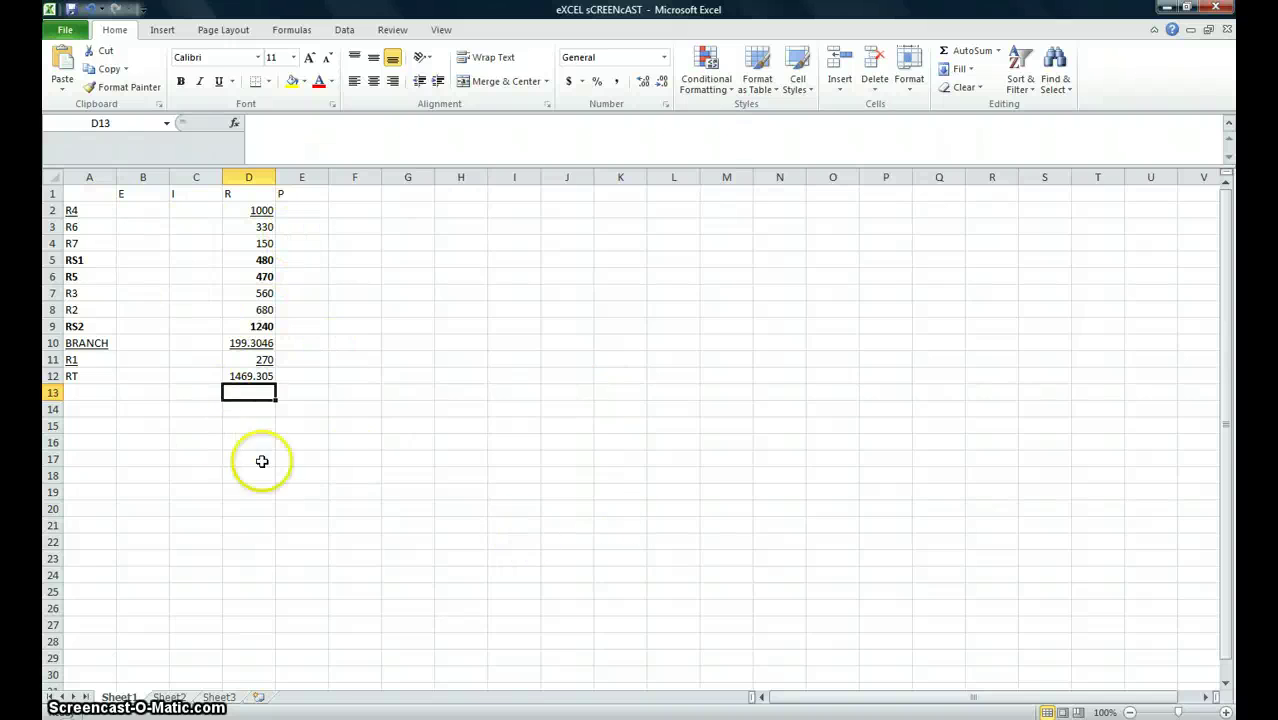
key(alt+Tab)
key(Escape)
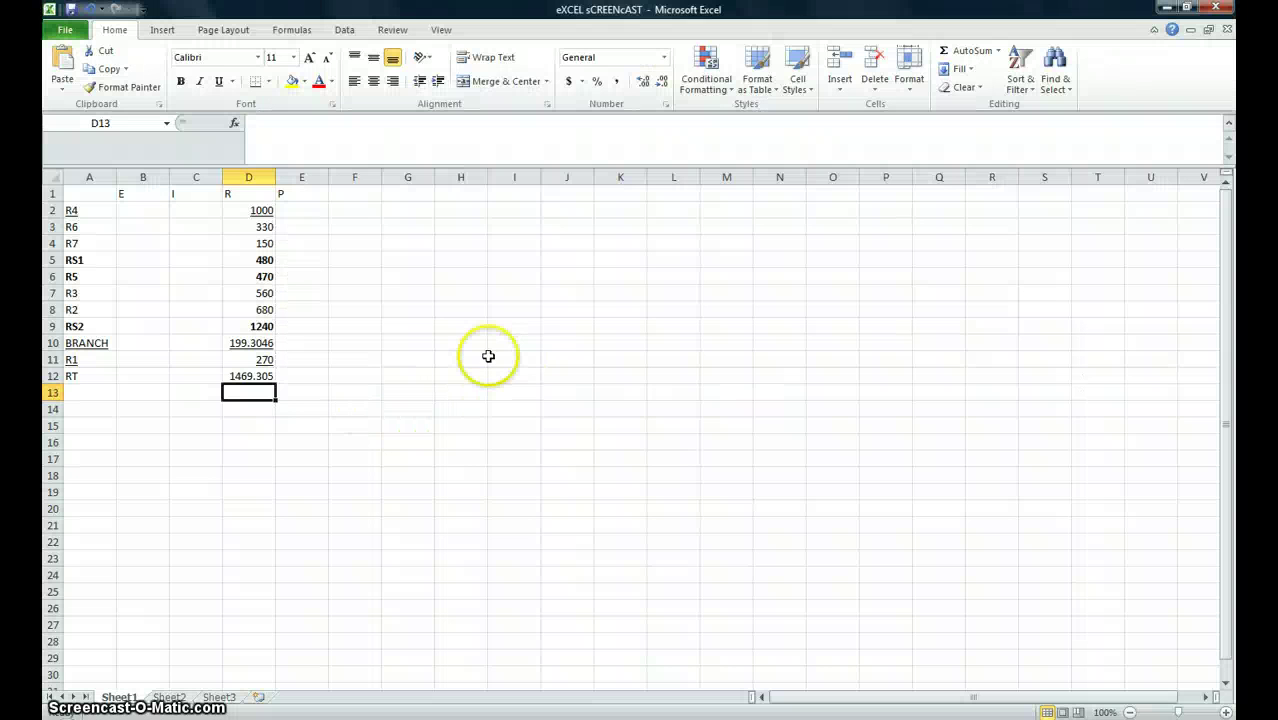
key(alt+Tab)
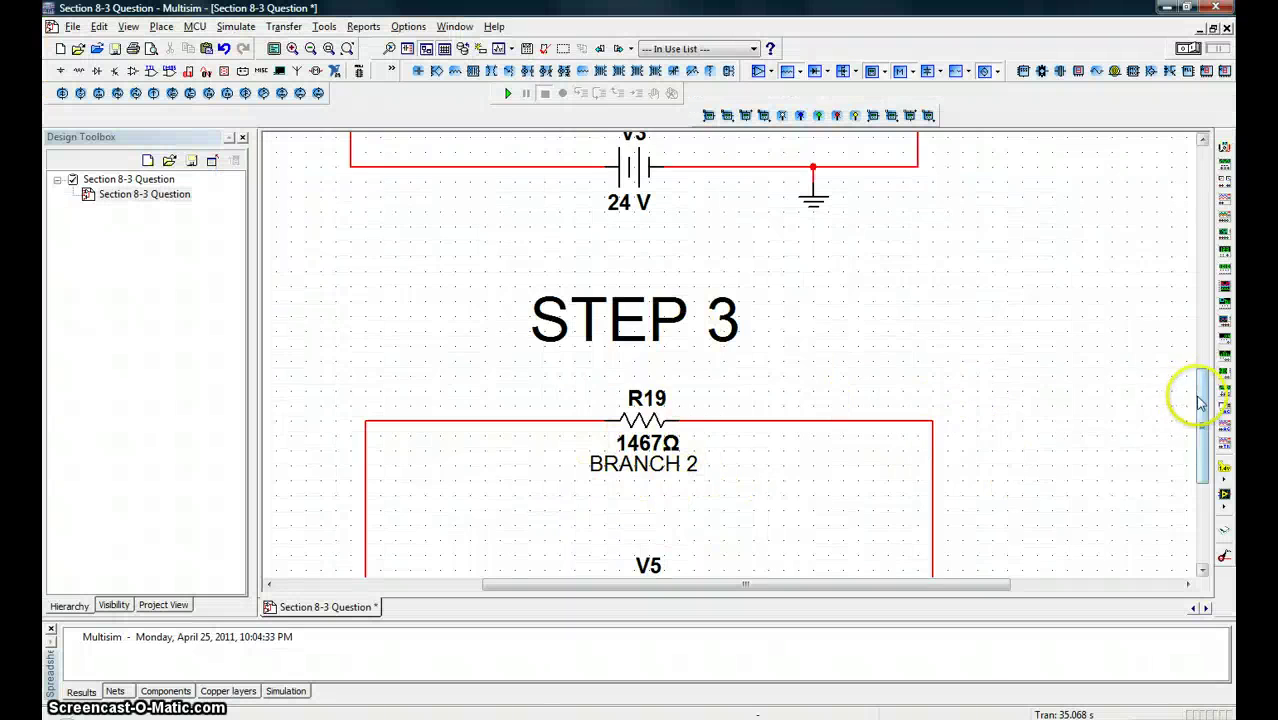
drag(1200, 400, 1203, 472)
key(alt+Tab)
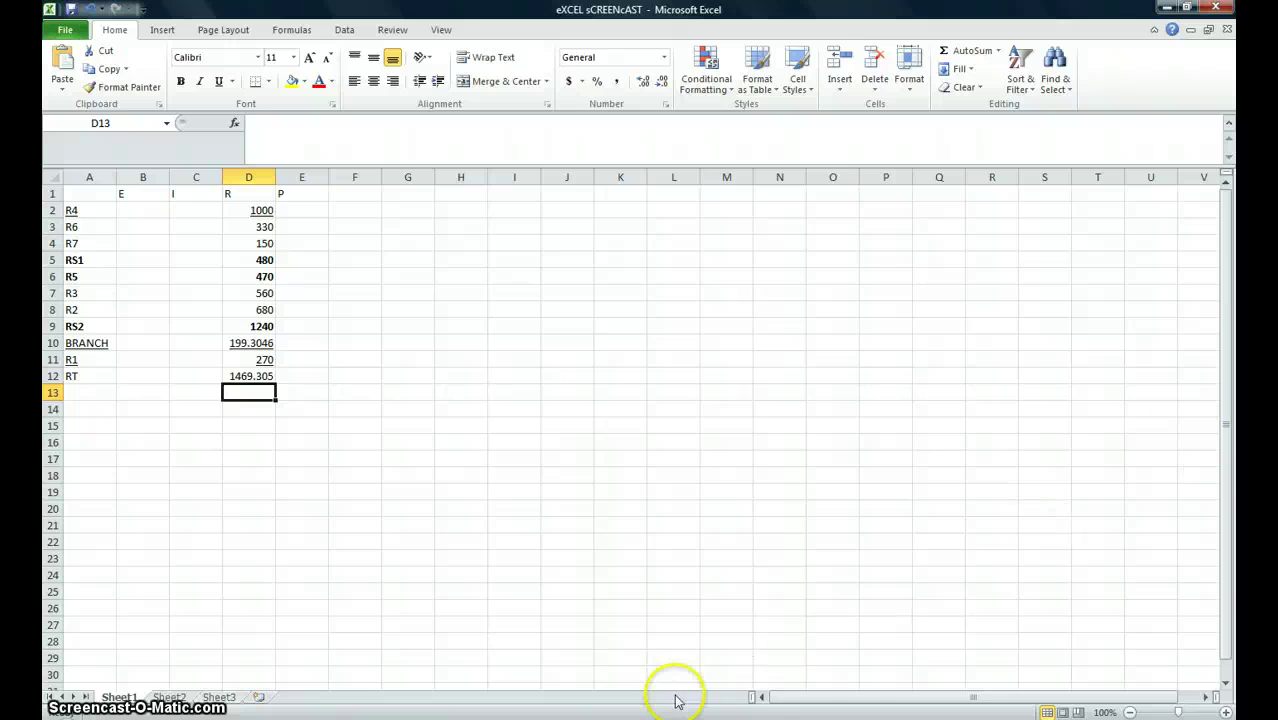
key(alt+Tab)
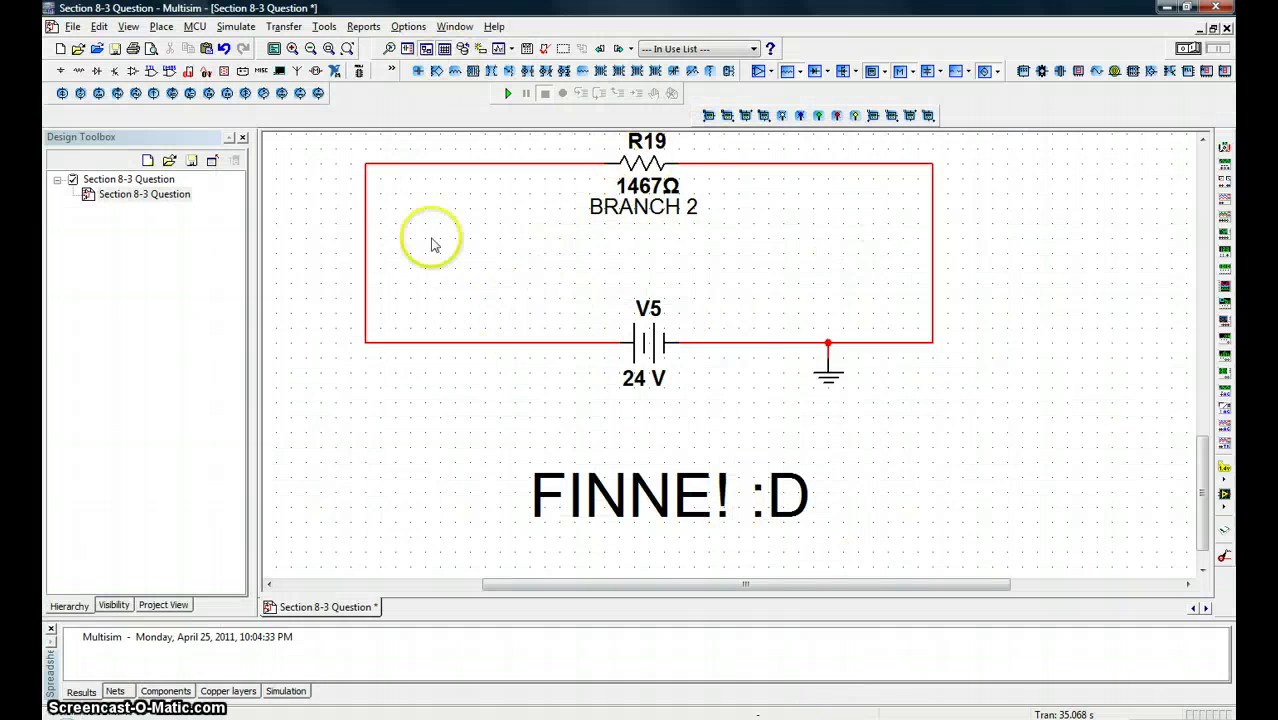
key(alt+Tab)
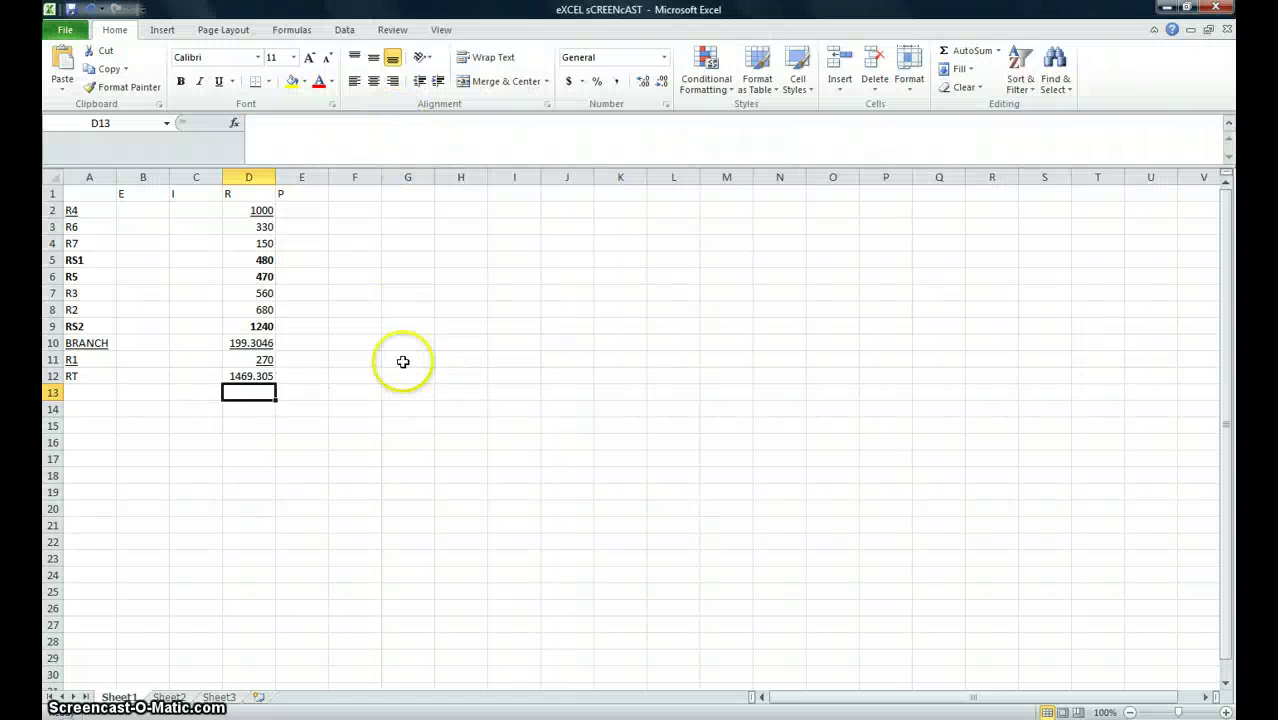
Check the source voltage of the equivalent circuit in Multisim and enter 24 as the RT voltage in Excel cell B12
click(144, 377)
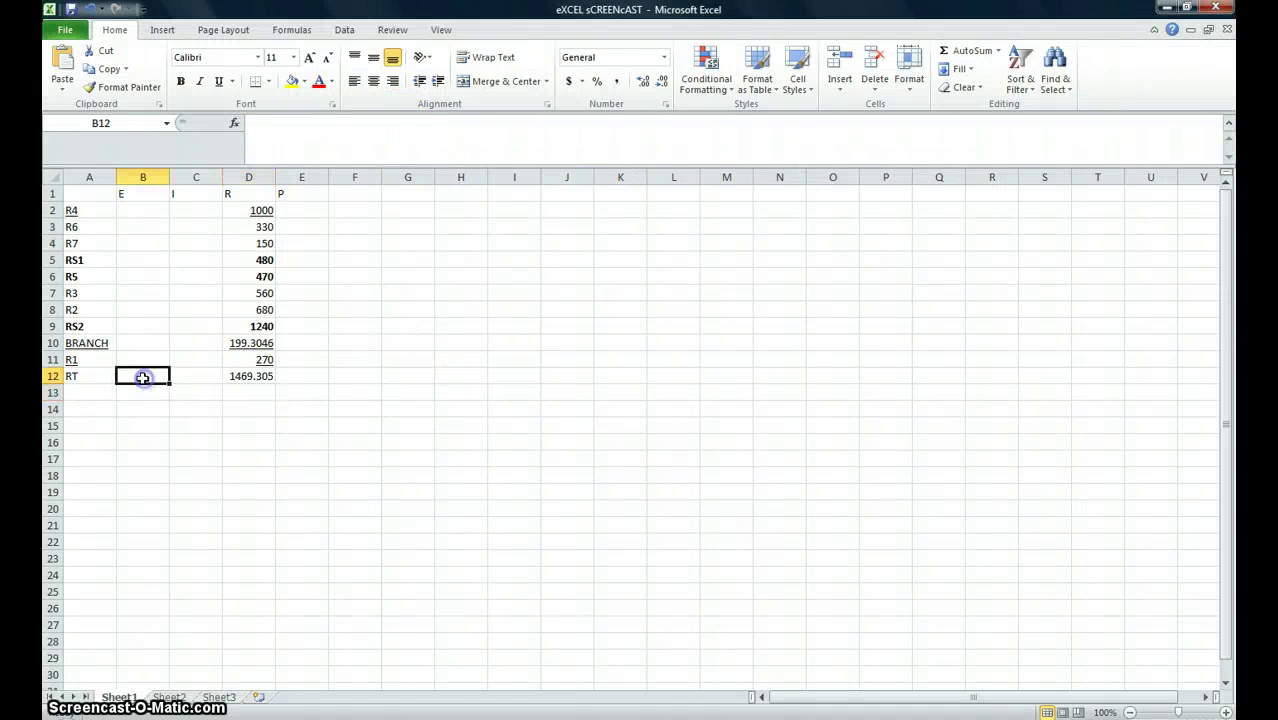
key(alt+Tab)
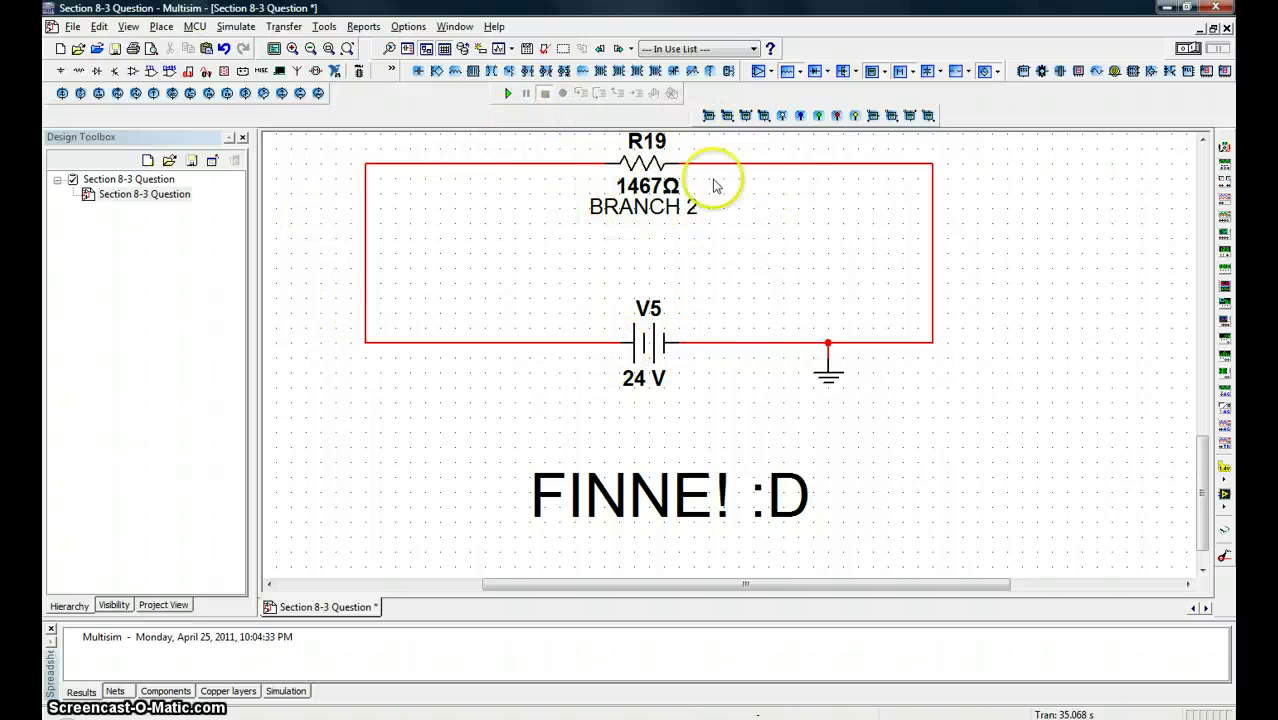
key(alt+Tab)
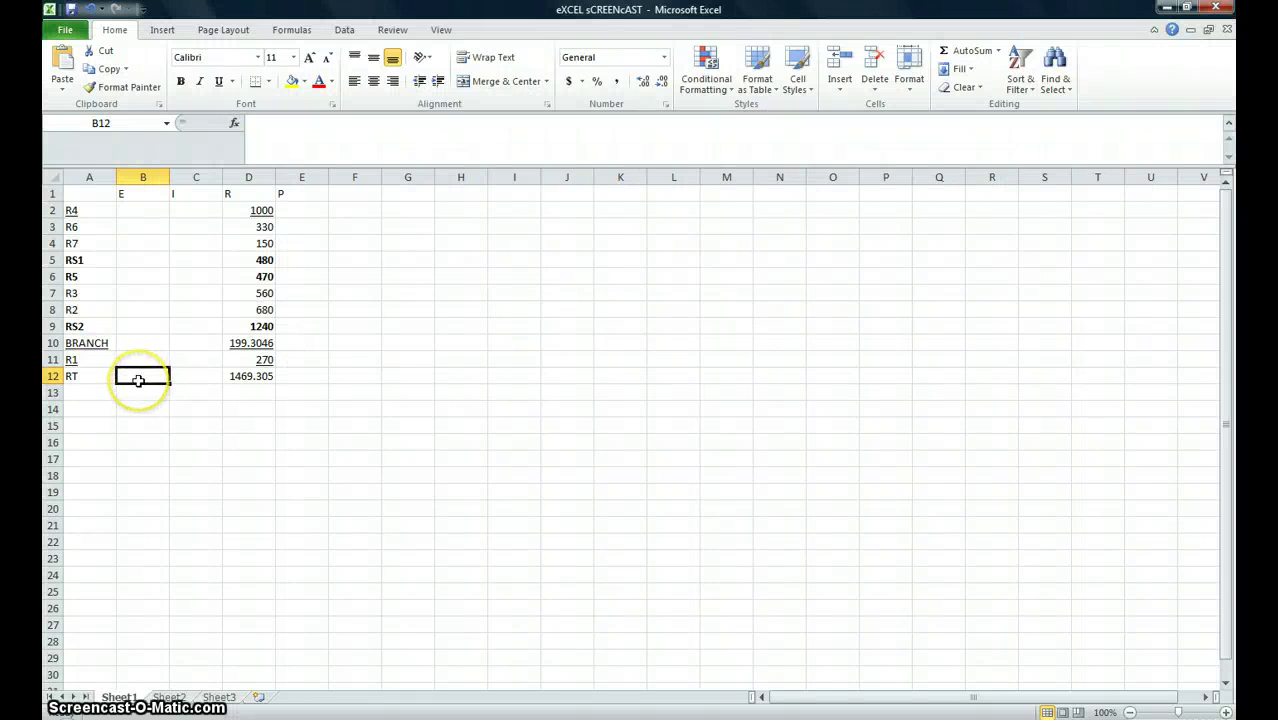
text(24)
key(Return)
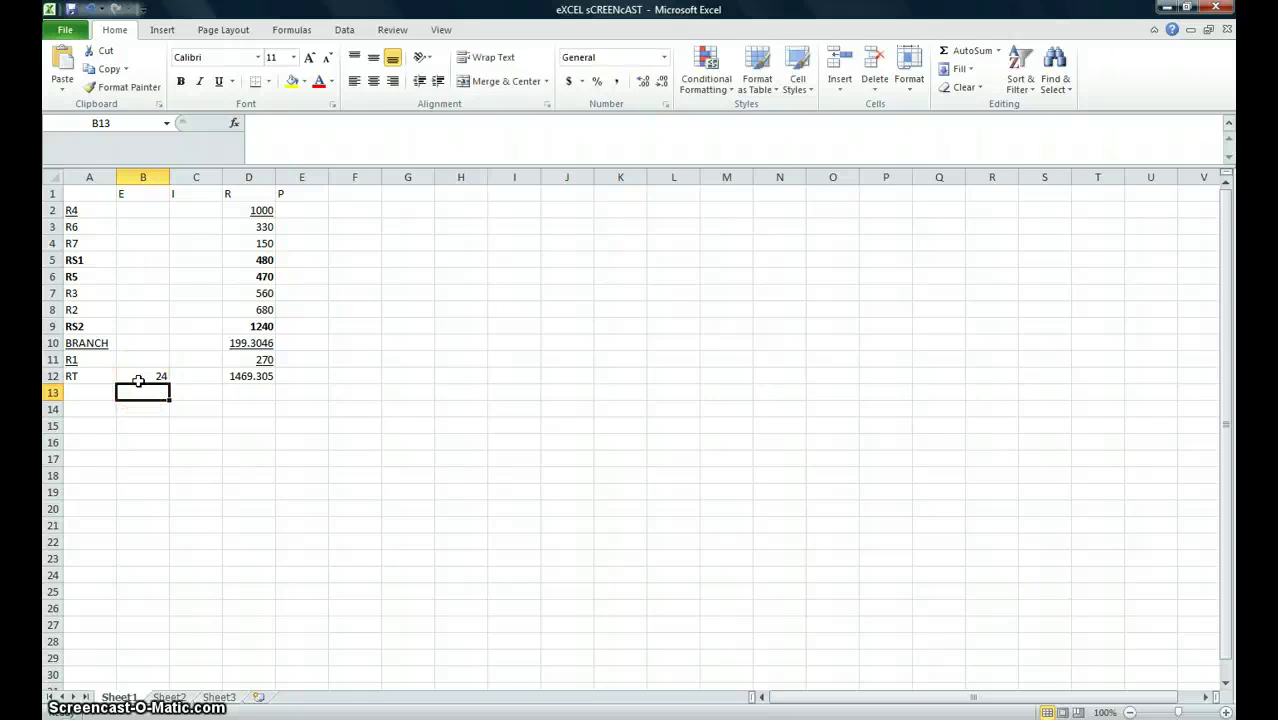
key(Up)
key(Right)
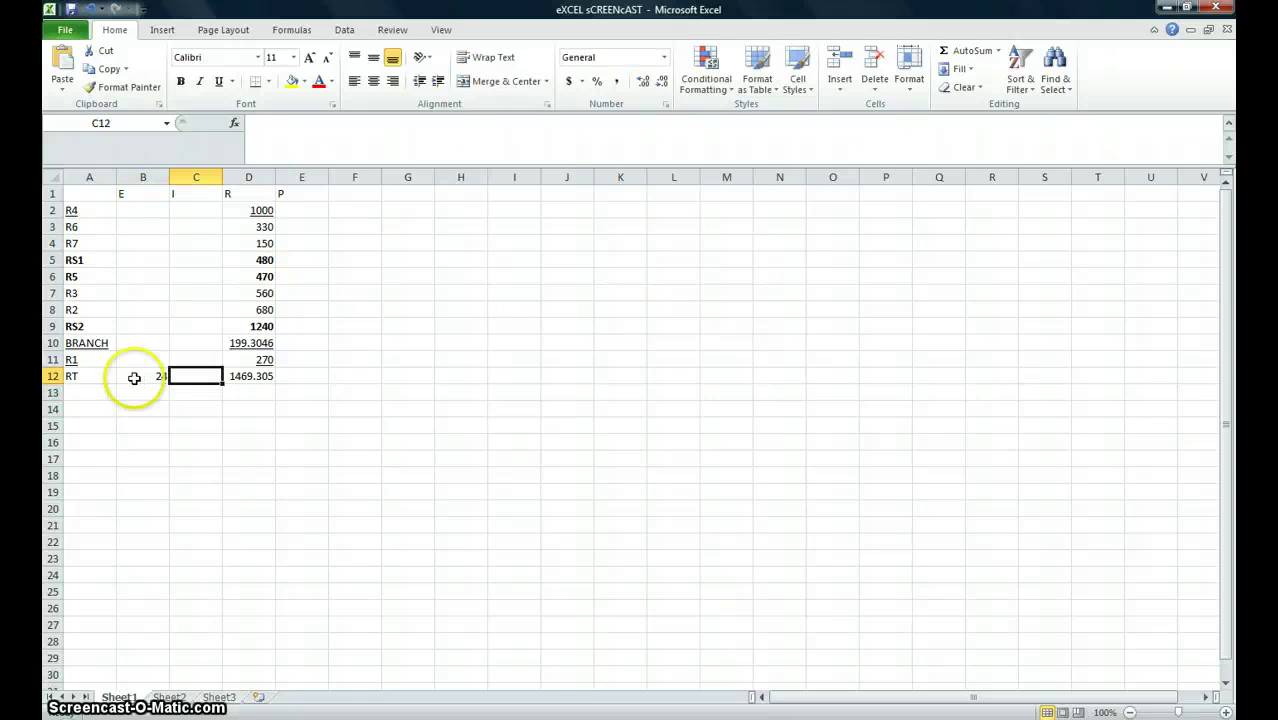
Centre cells A1:D12, and left-align the headings in row 1 and the labels in column A
click(158, 176)
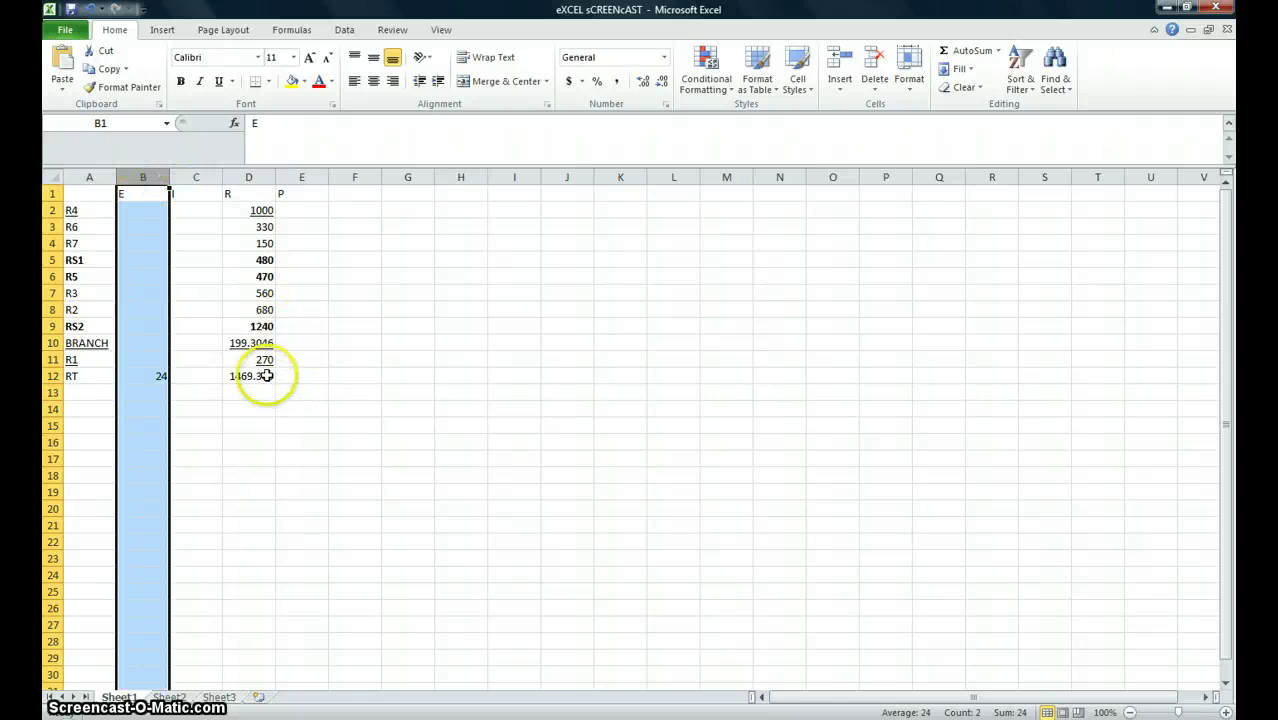
drag(262, 376, 75, 193)
click(373, 81)
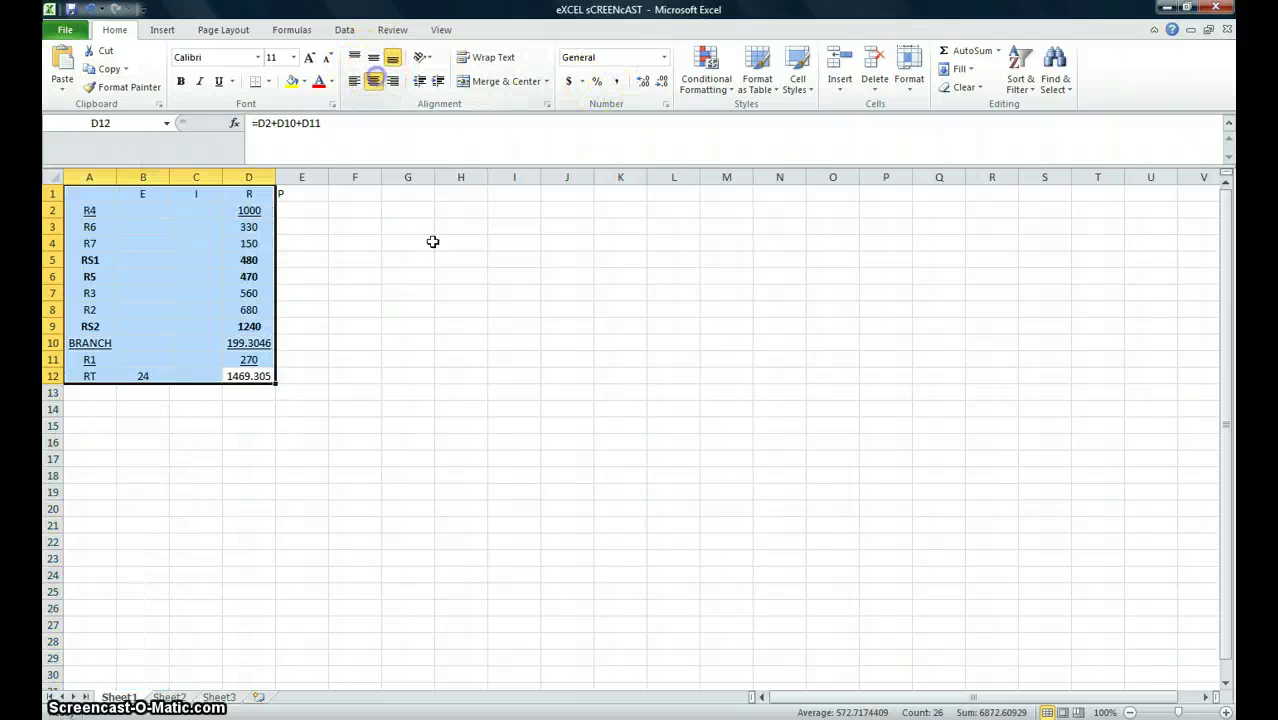
click(355, 295)
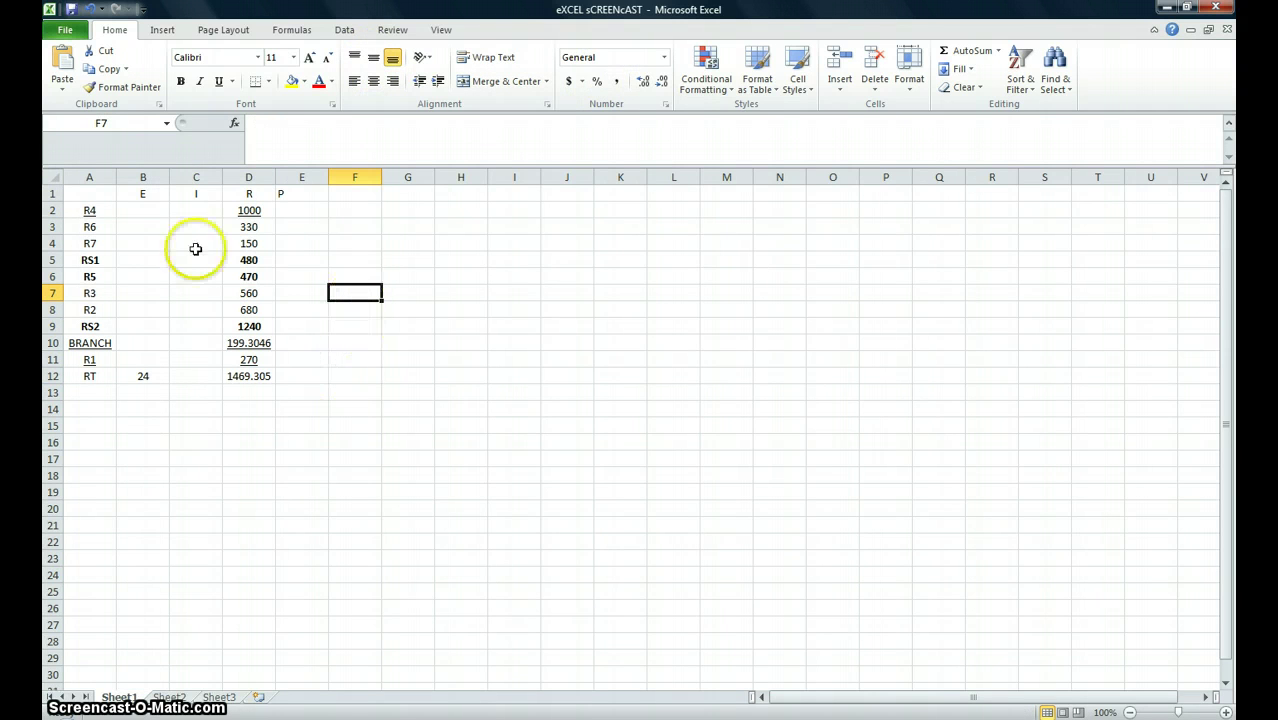
drag(320, 194, 92, 372)
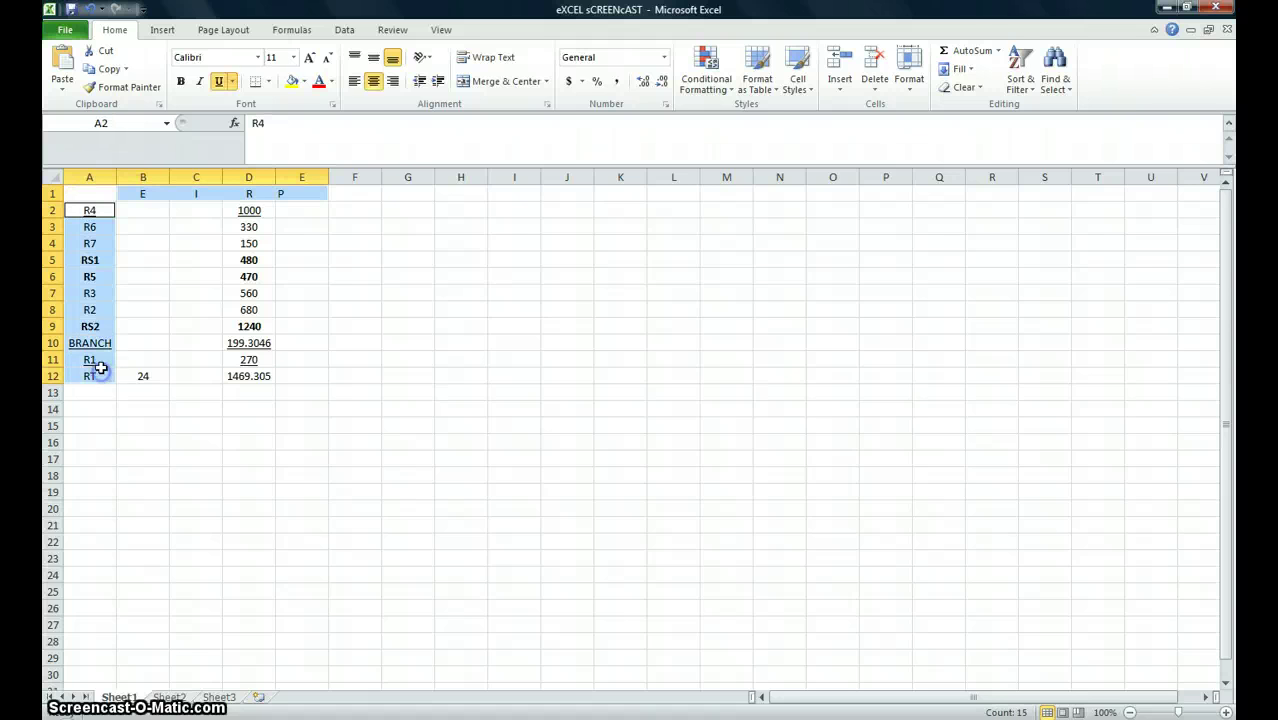
click(355, 81)
click(306, 294)
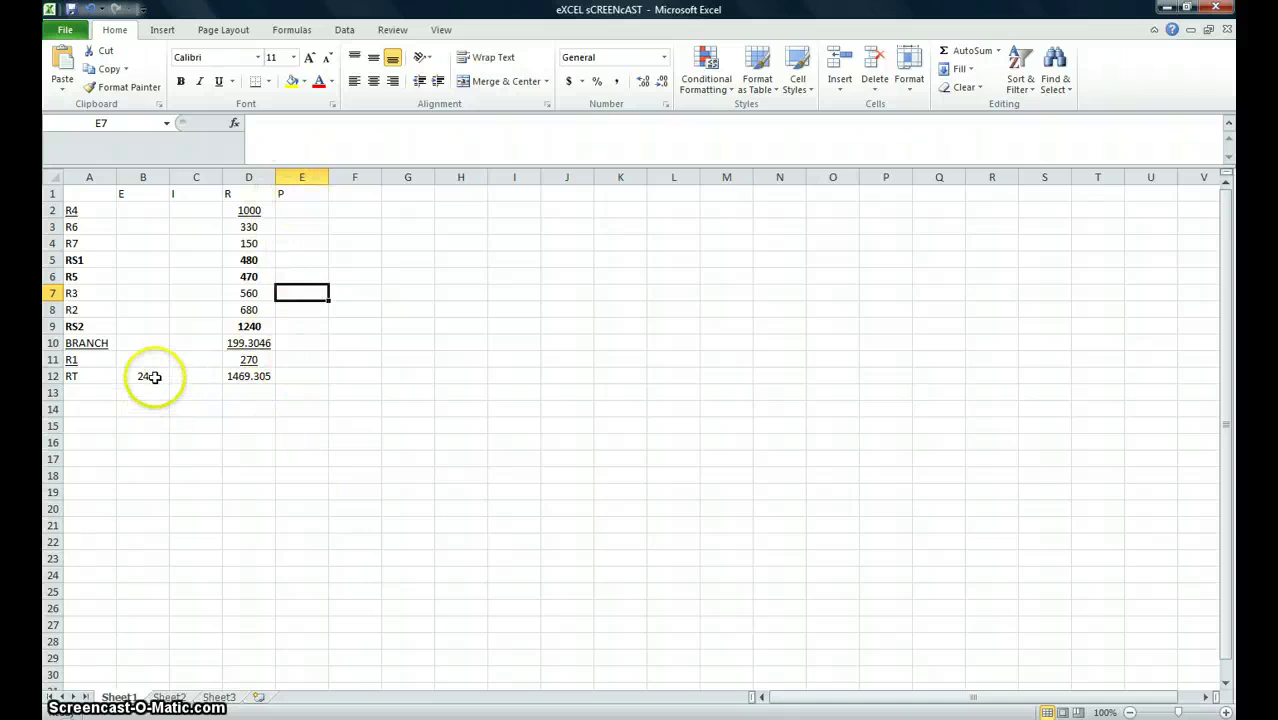
Calculate the total current in C12 by dividing the RT voltage in B12 by the total resistance in D12
click(205, 372)
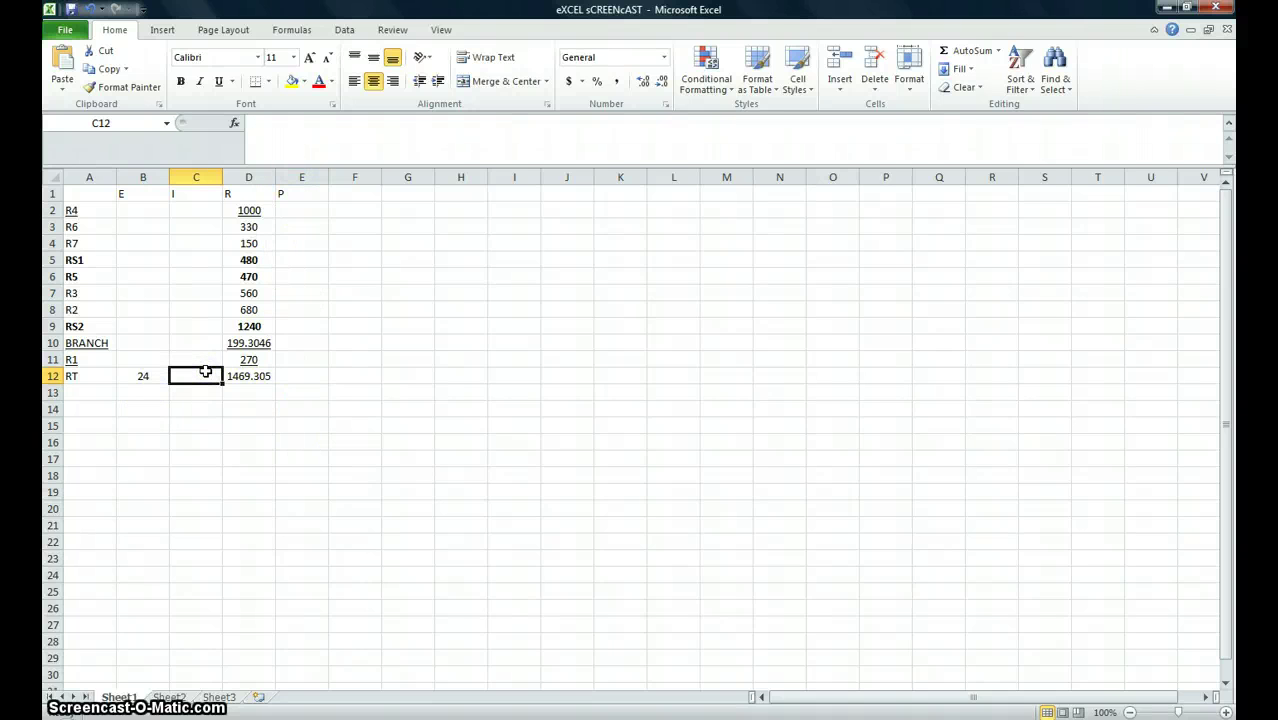
click(284, 426)
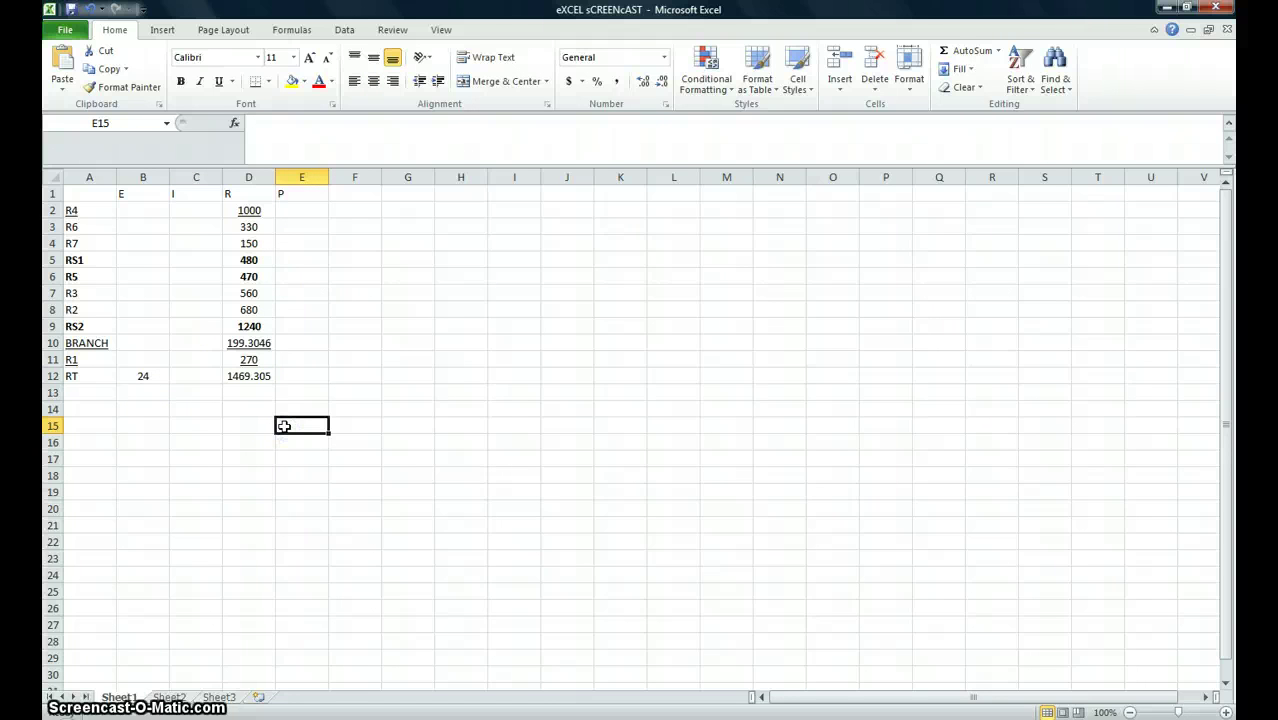
click(193, 371)
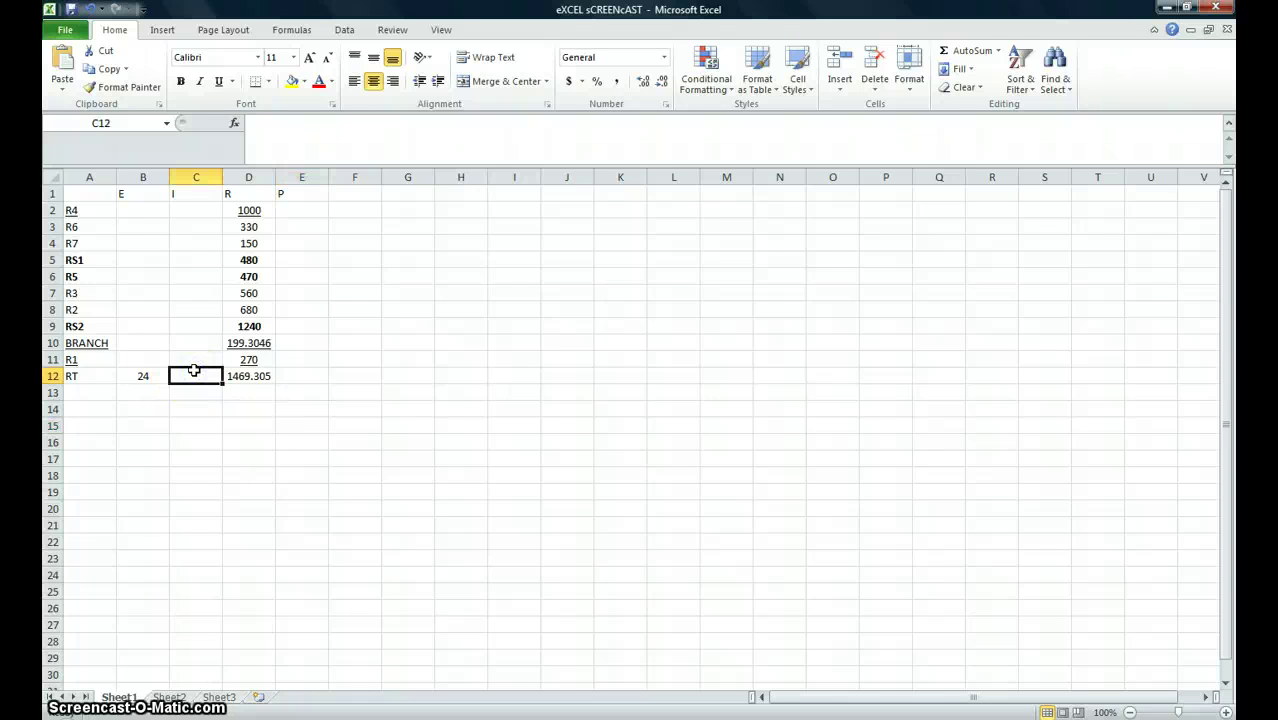
text(=)
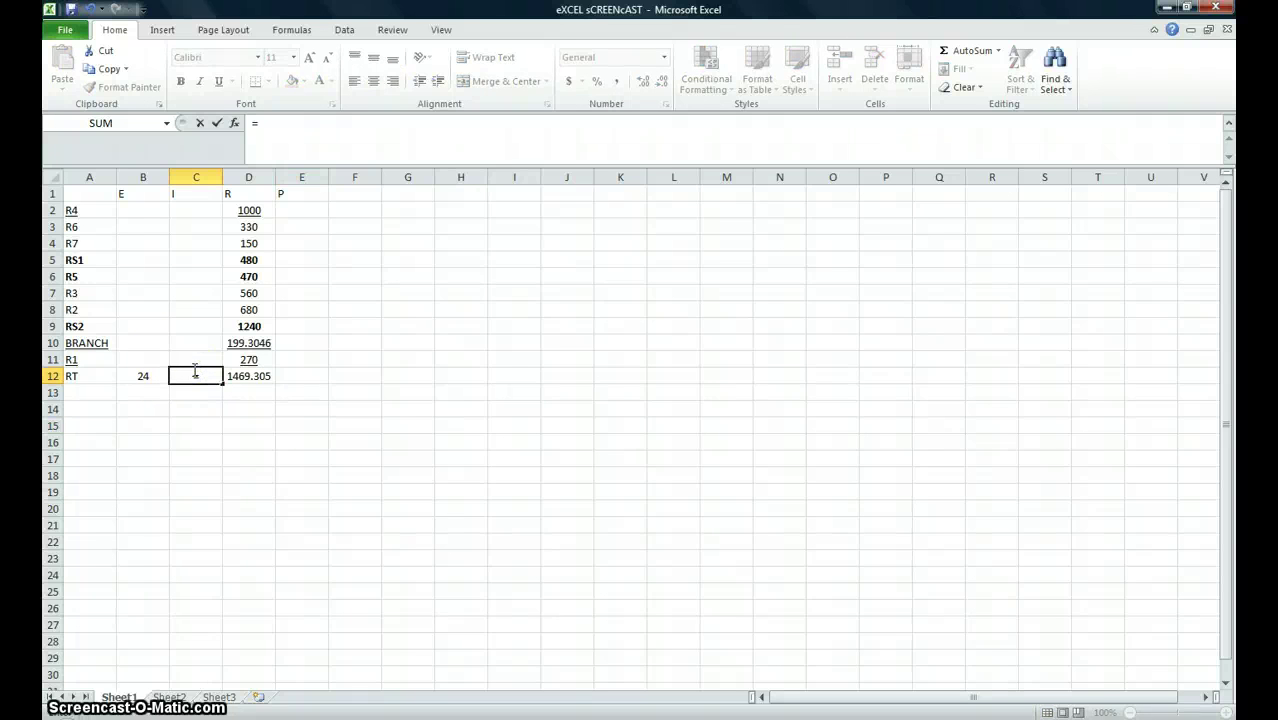
click(144, 374)
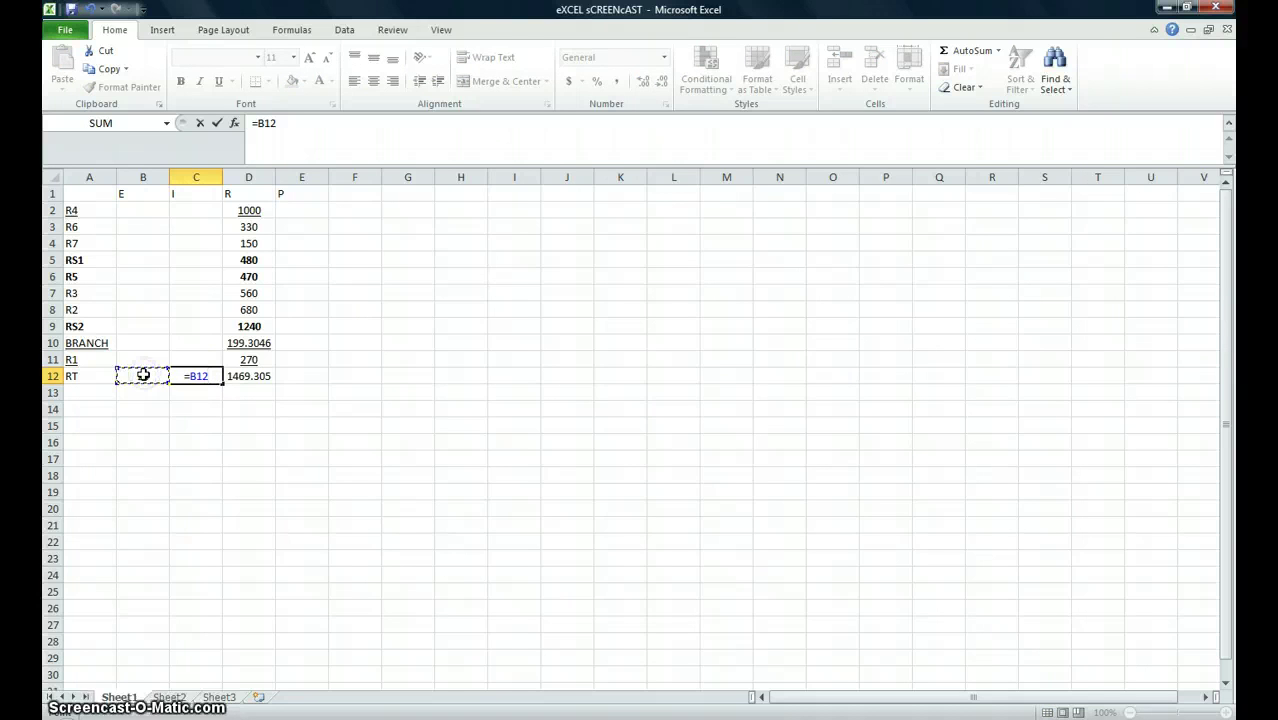
click(260, 374)
key(Return)
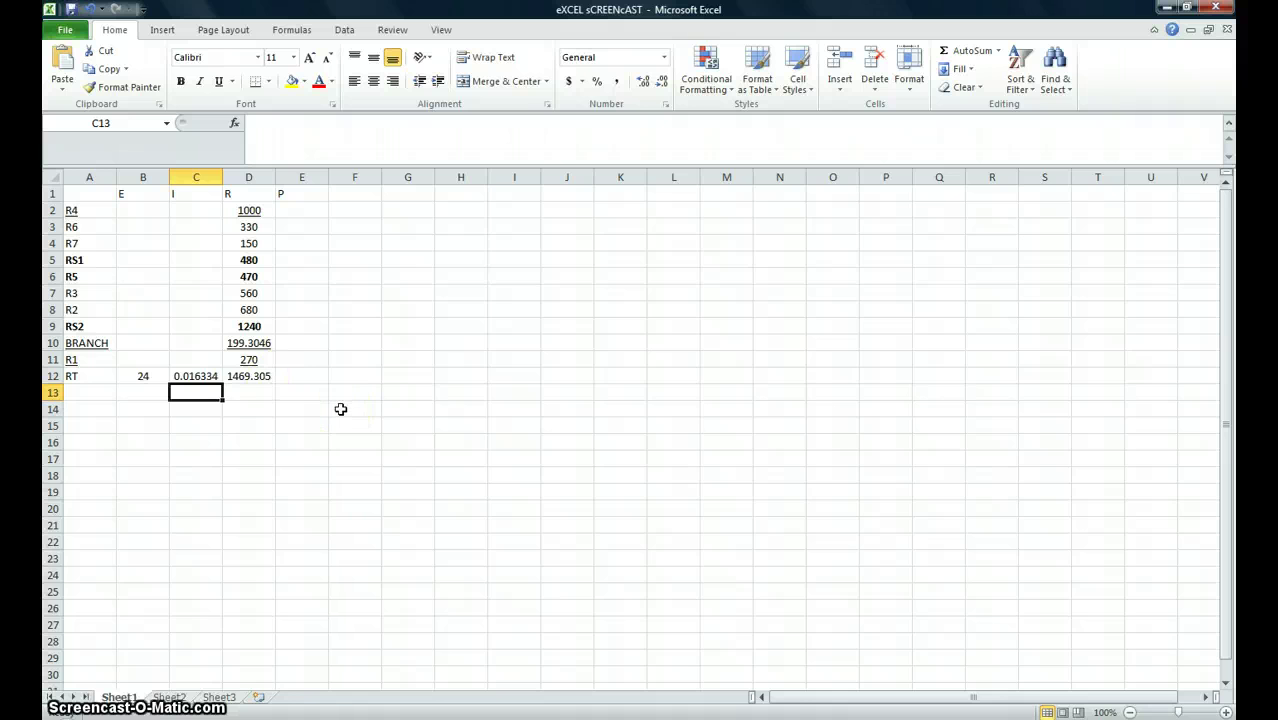
Examine the original series-parallel circuit in Multisim alongside the total current in Excel cell C12
click(205, 343)
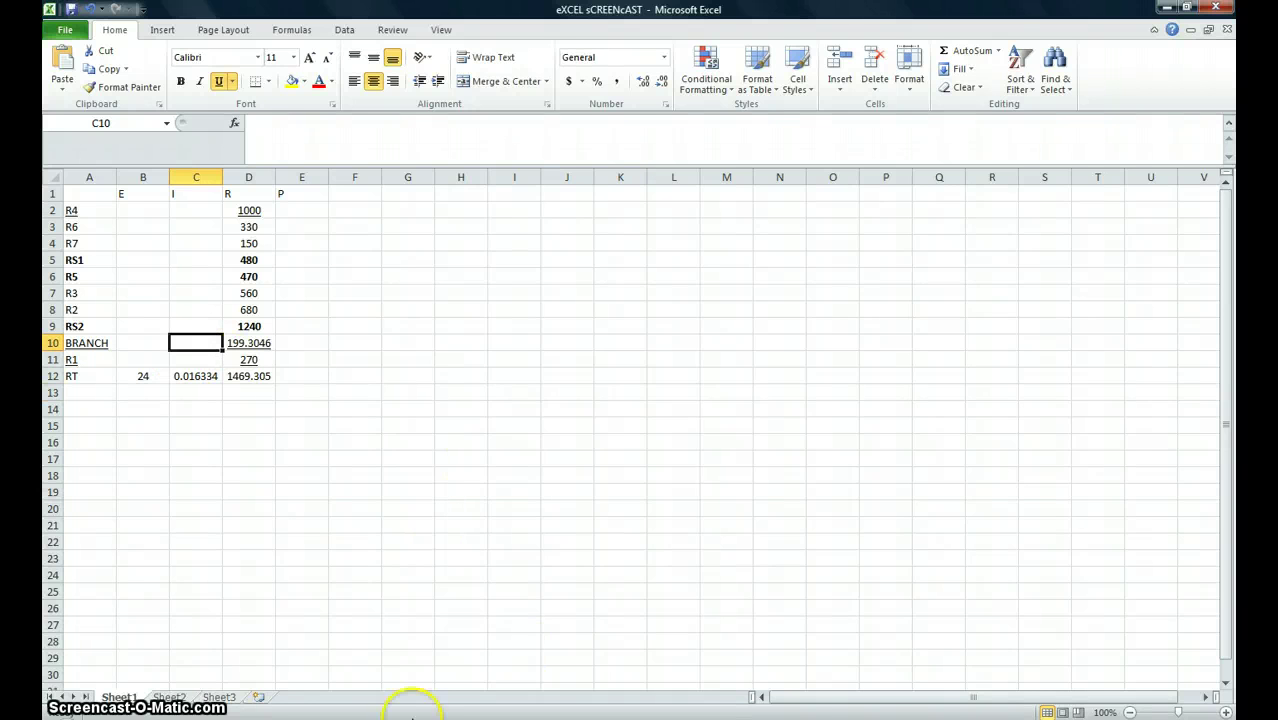
mouse_move(430, 719)
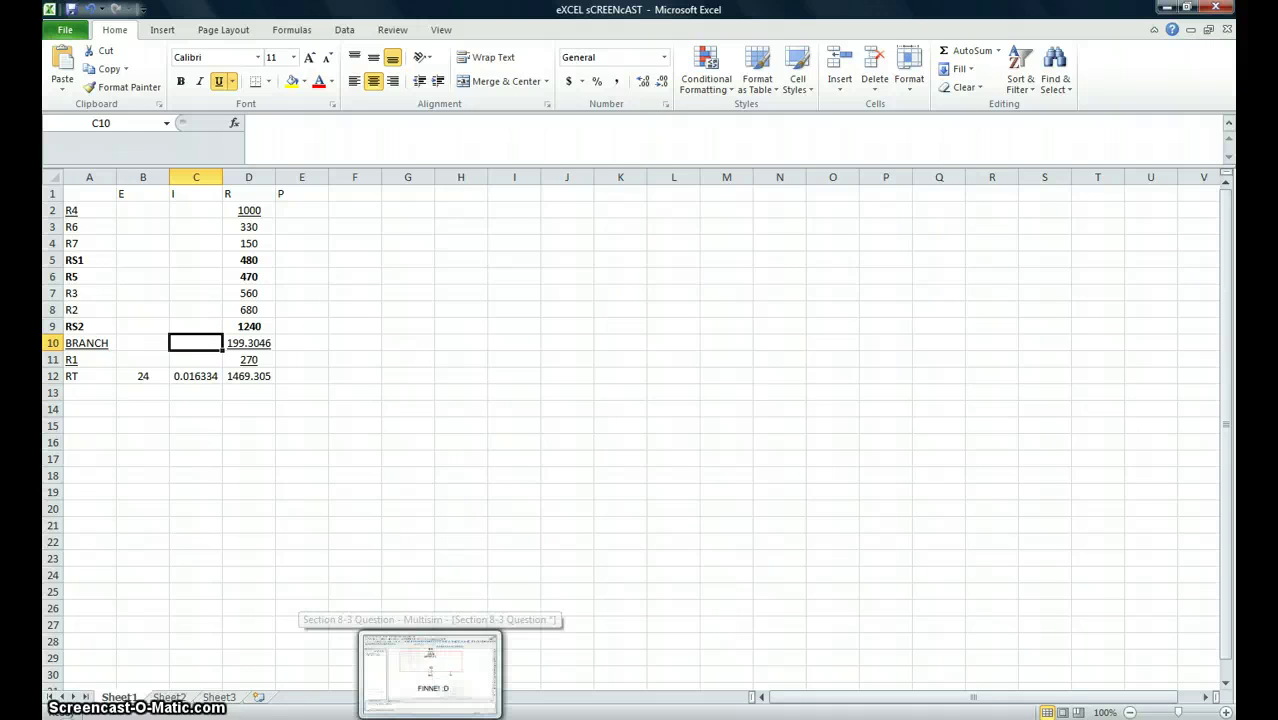
click(430, 672)
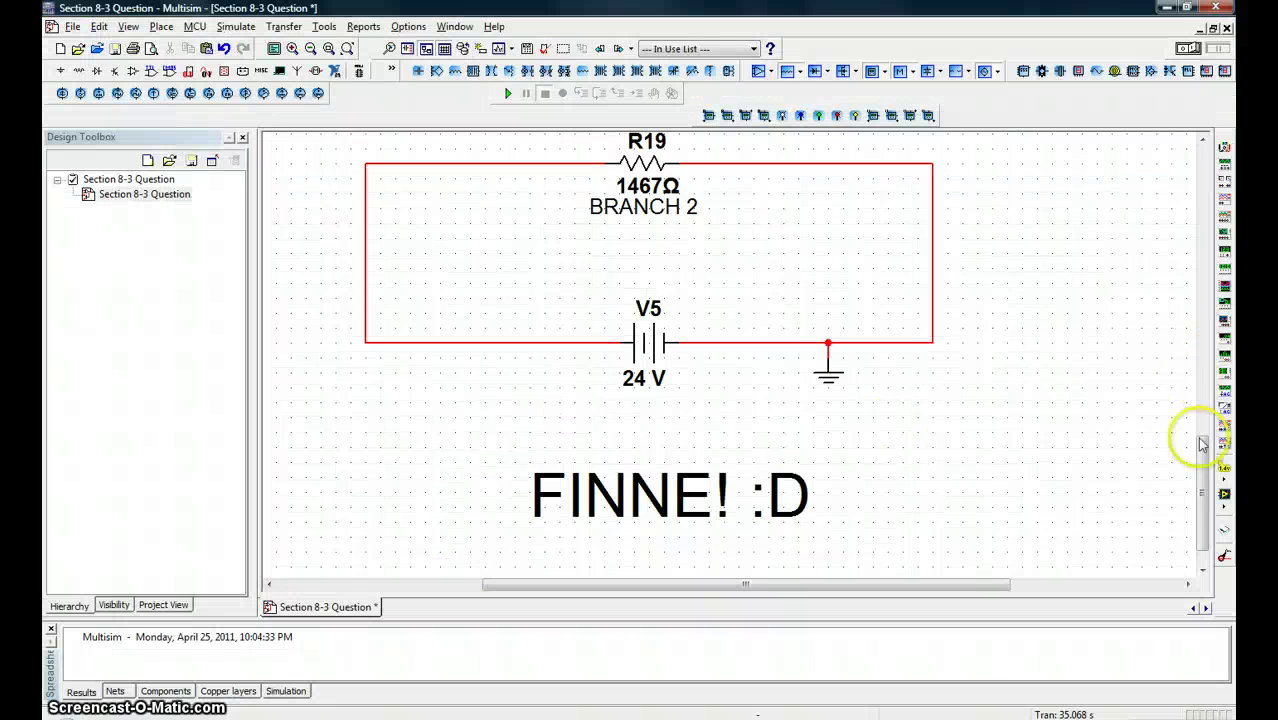
drag(1202, 490, 1202, 230)
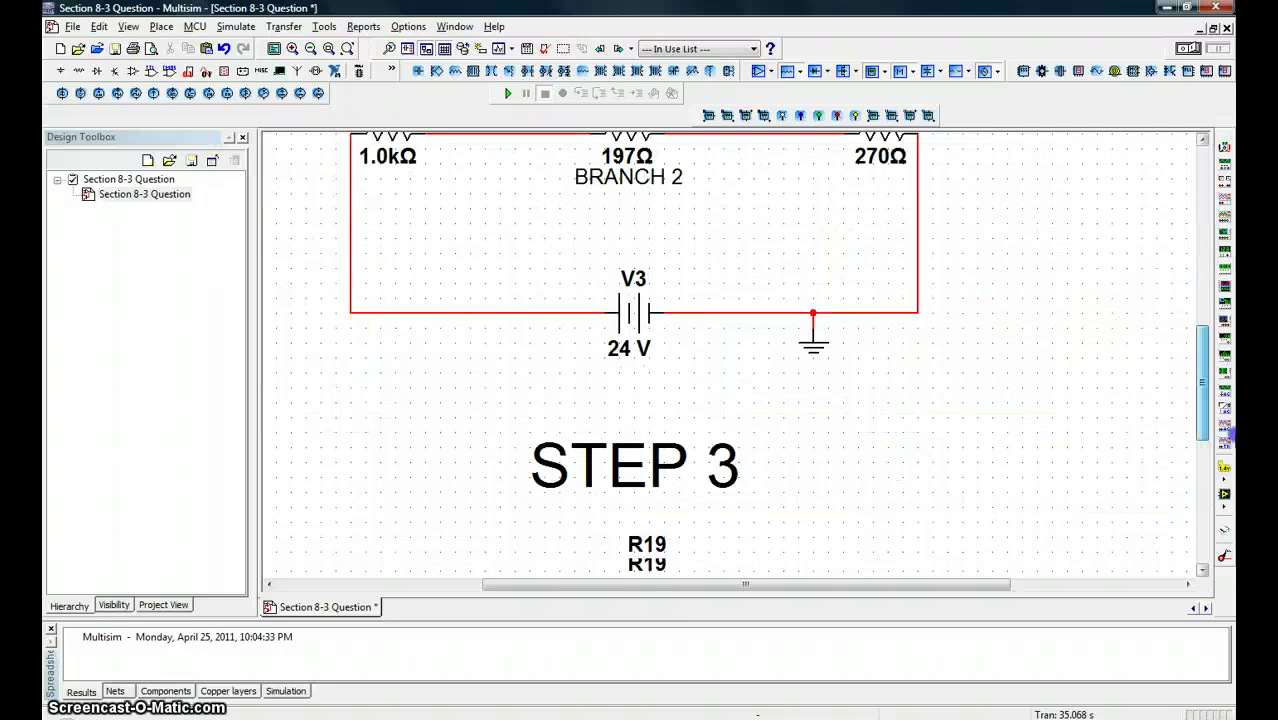
drag(954, 587, 608, 590)
drag(1190, 337, 1224, 172)
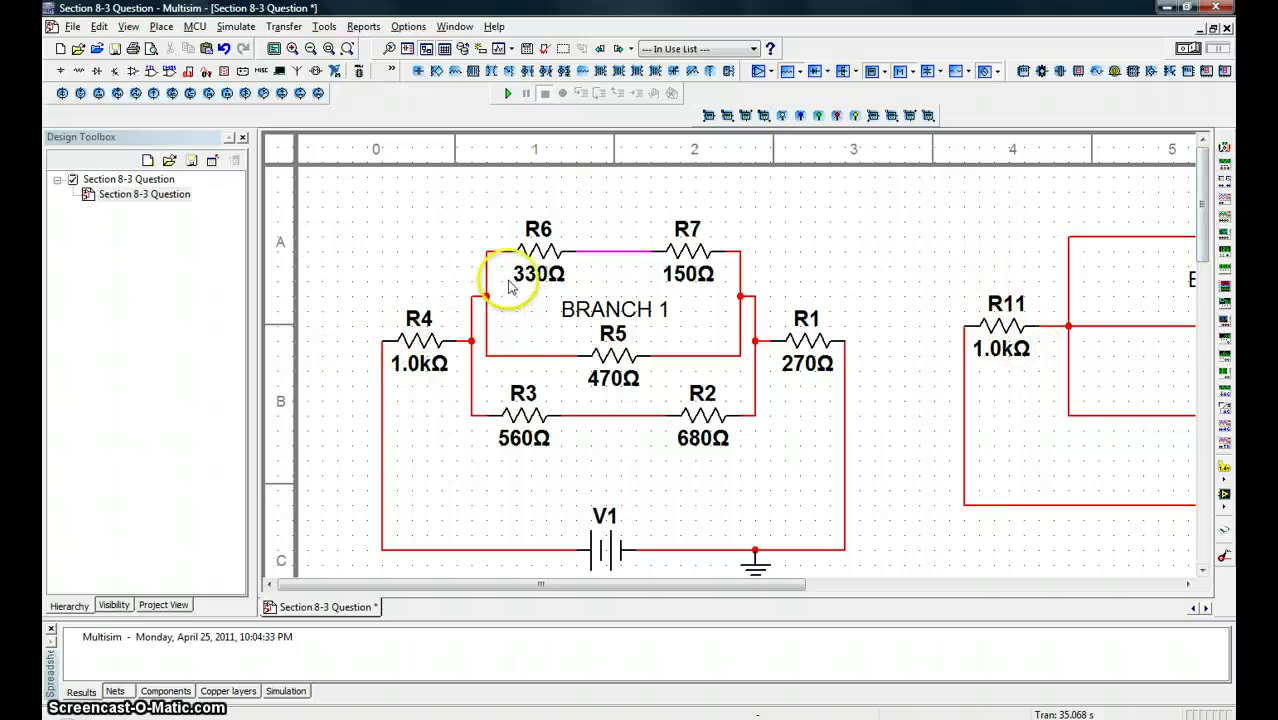
key(alt+Tab)
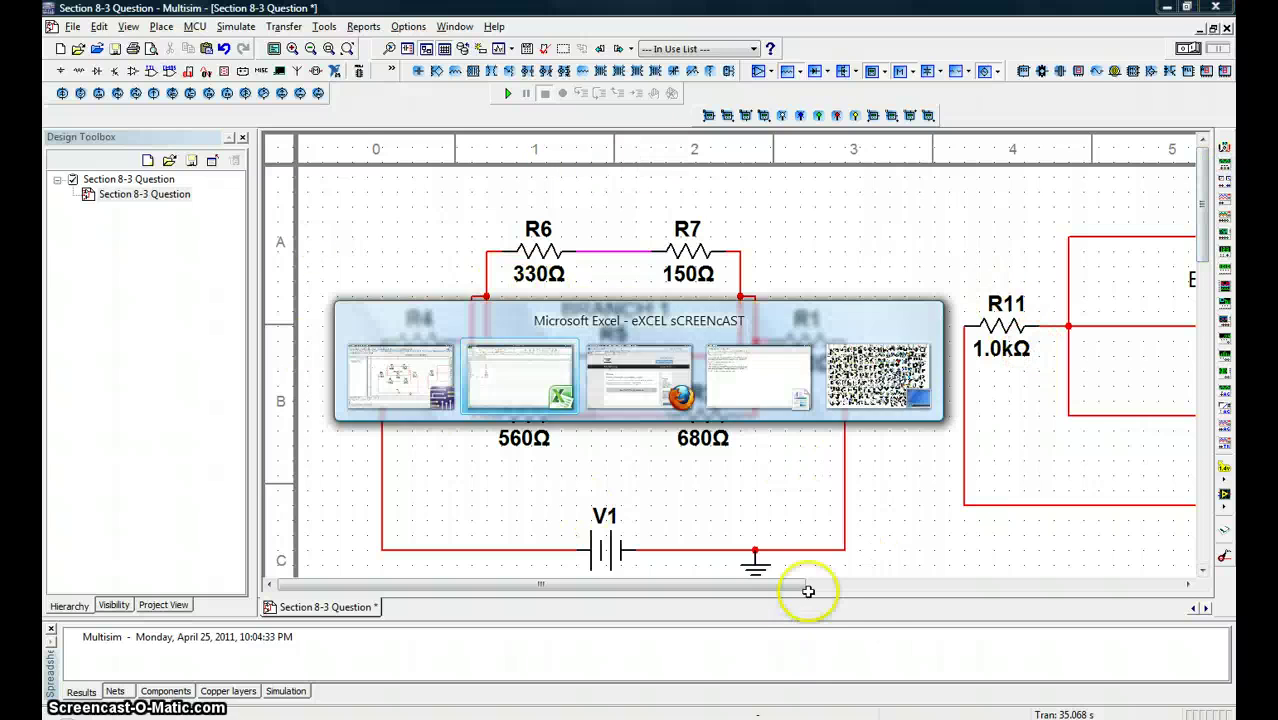
click(175, 377)
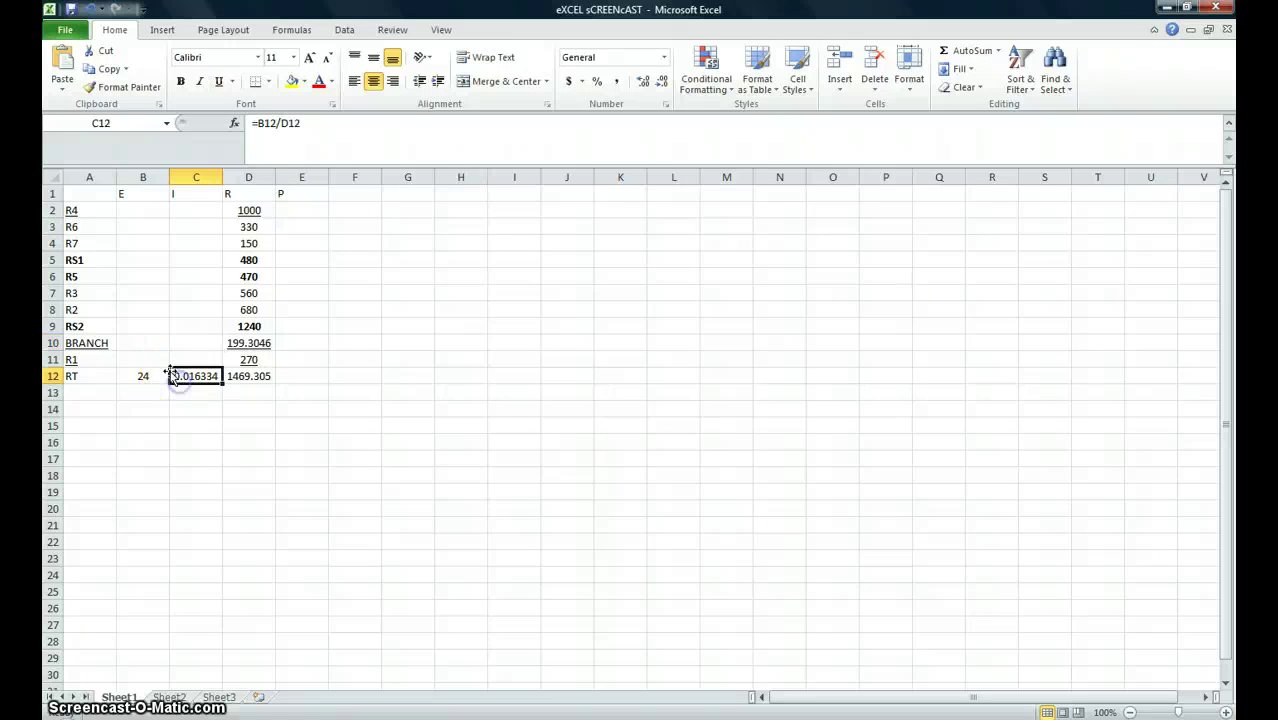
key(alt+Tab)
In Excel, set the R4 current in C2 equal to the total current with the formula =C12
key(alt+Tab)
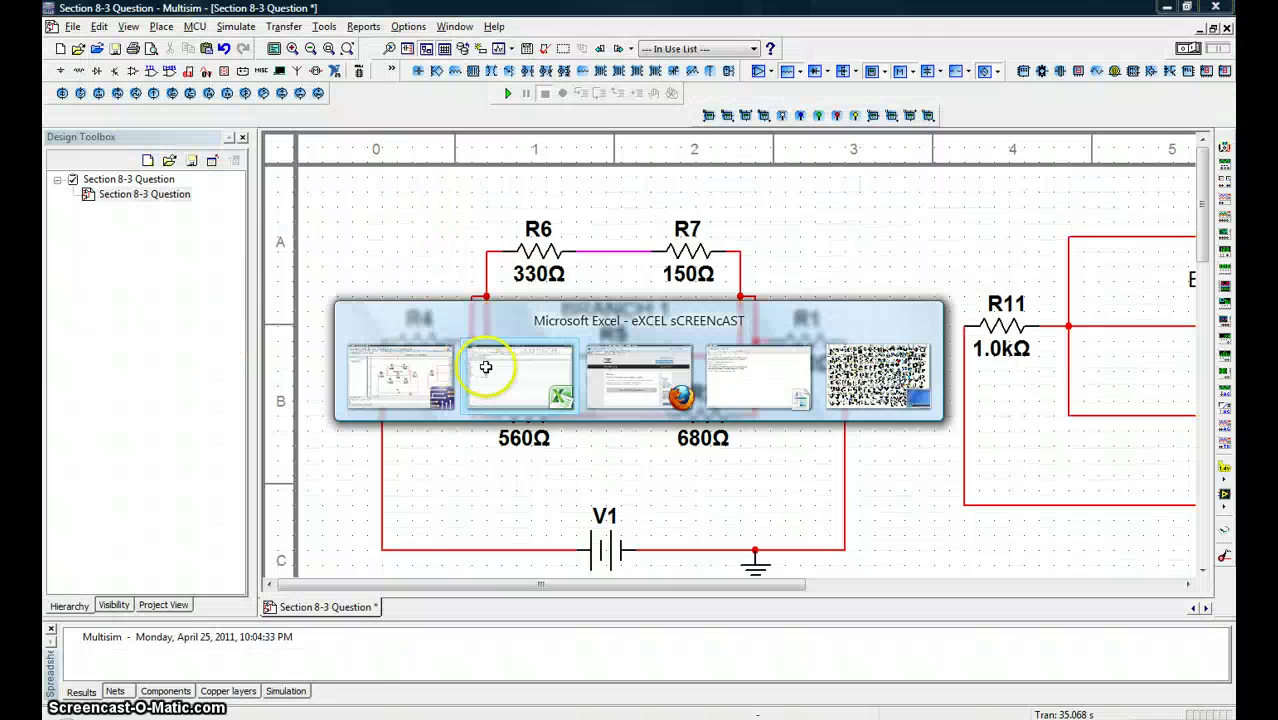
click(190, 212)
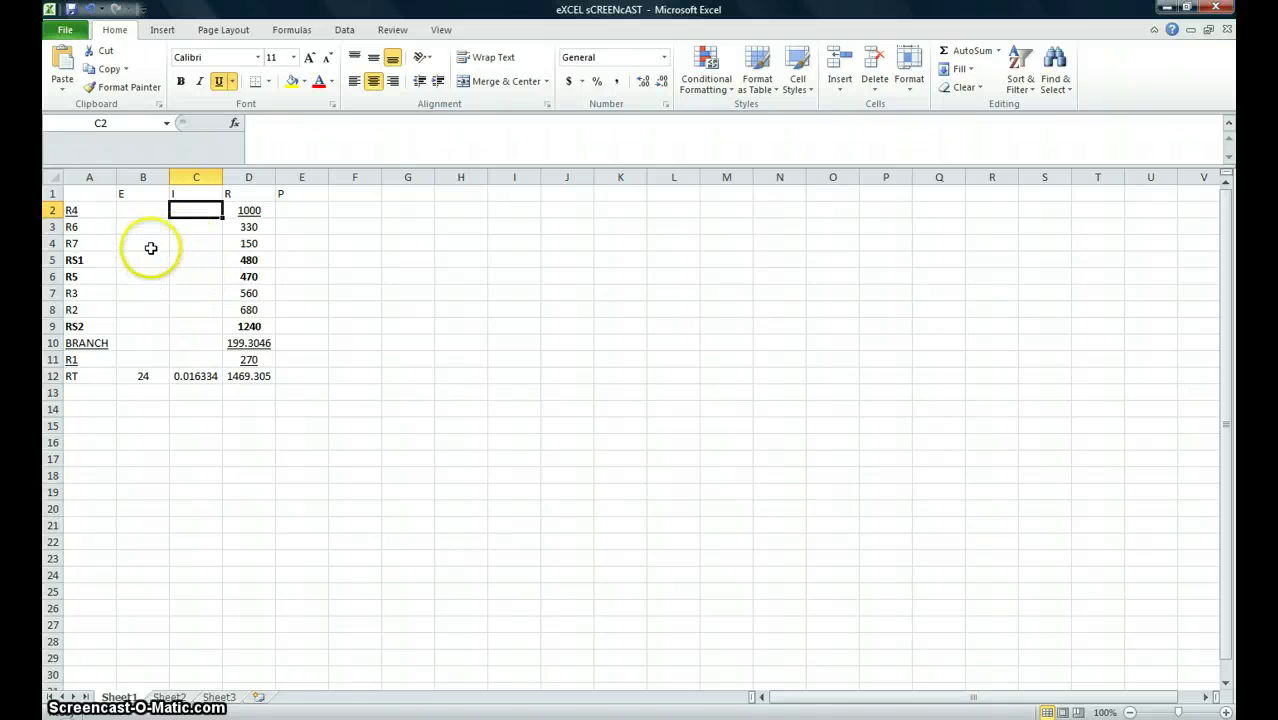
text(=)
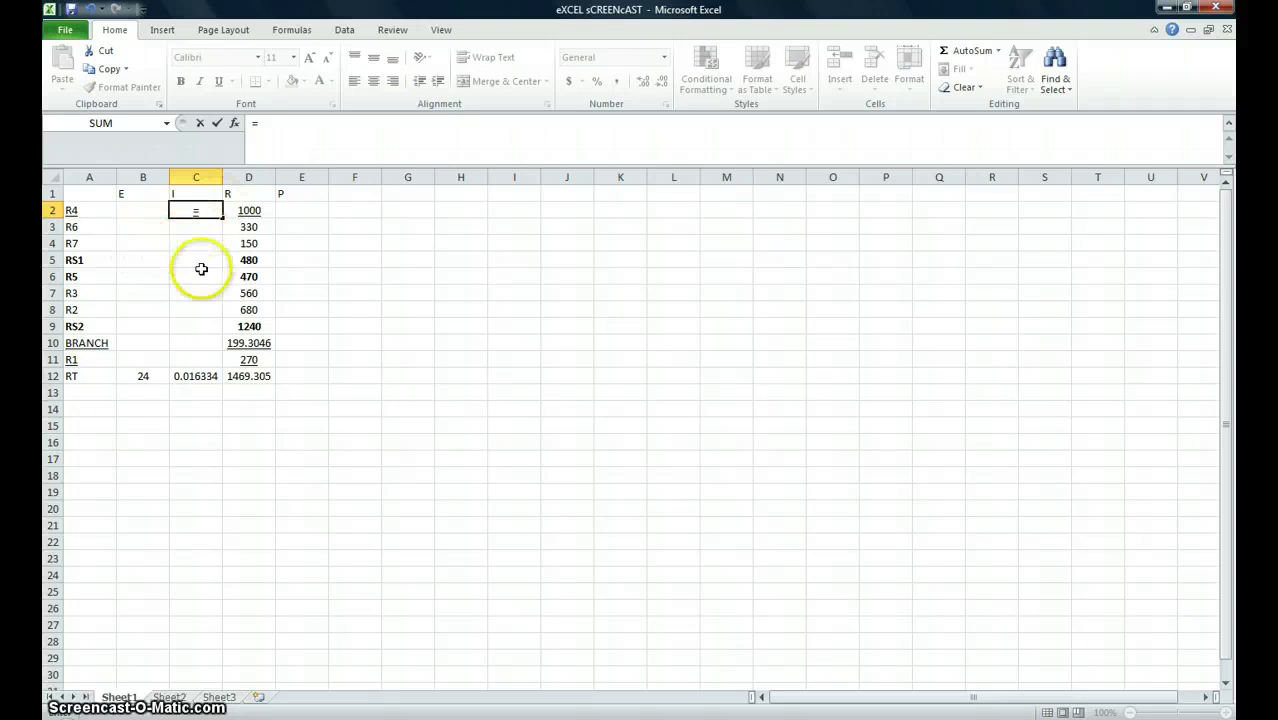
click(201, 376)
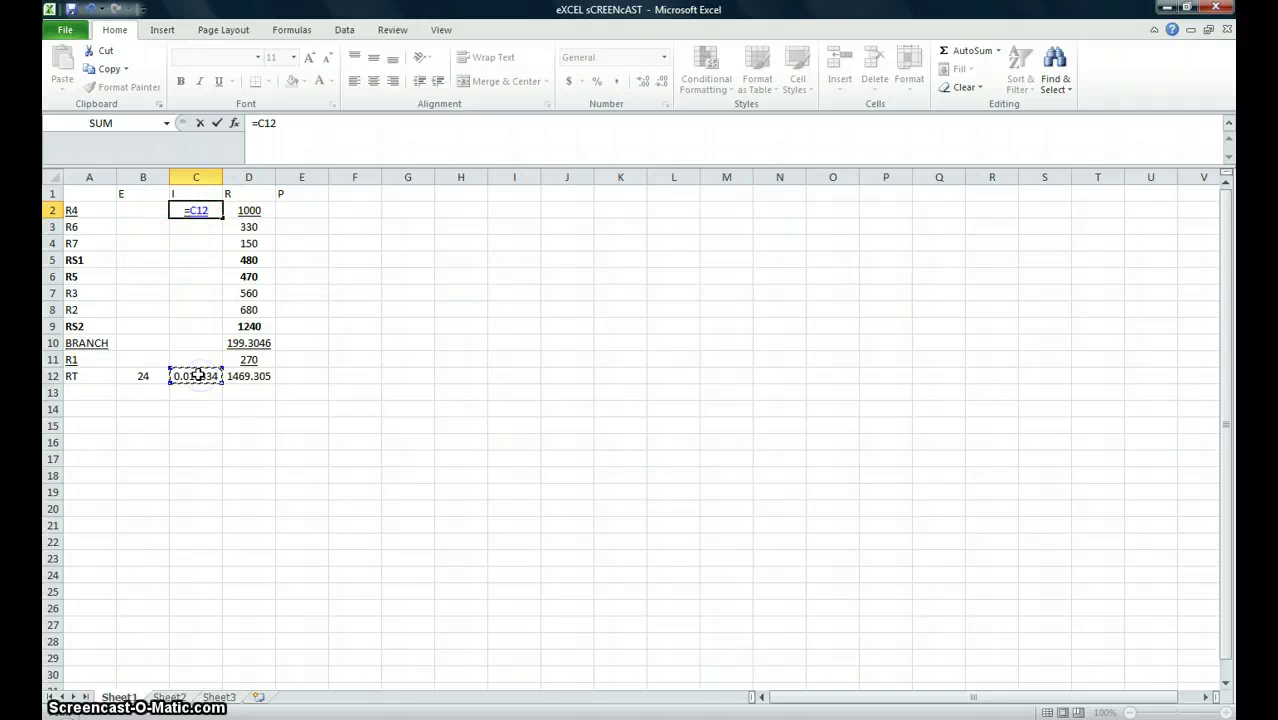
click(196, 373)
key(Return)
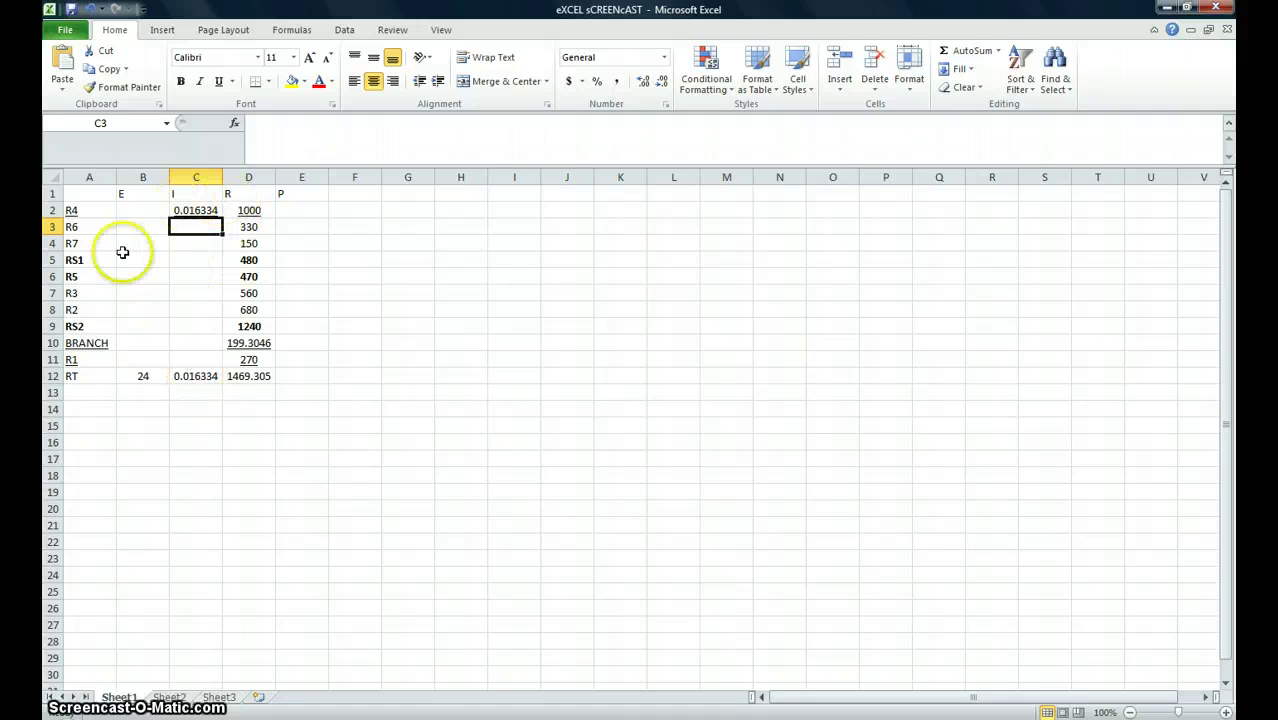
Calculate the R4 voltage in B2 by multiplying its current in C2 by its resistance in D2
click(141, 216)
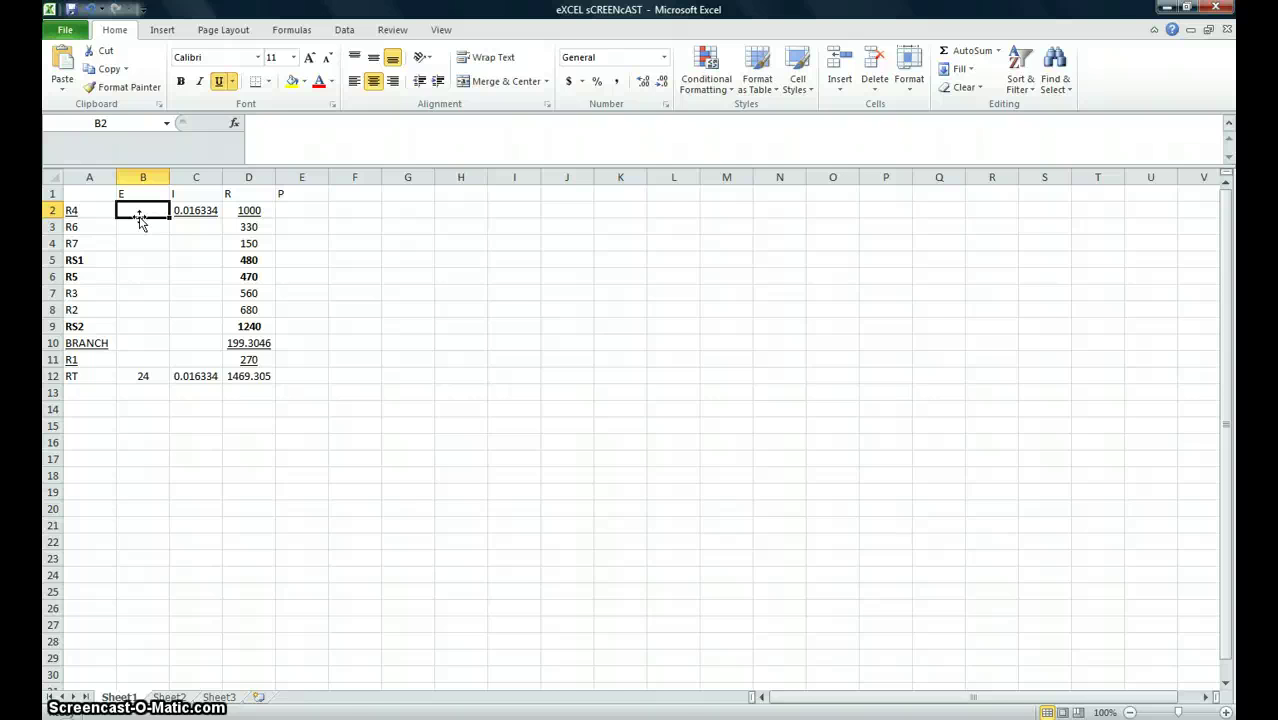
text(=)
click(198, 211)
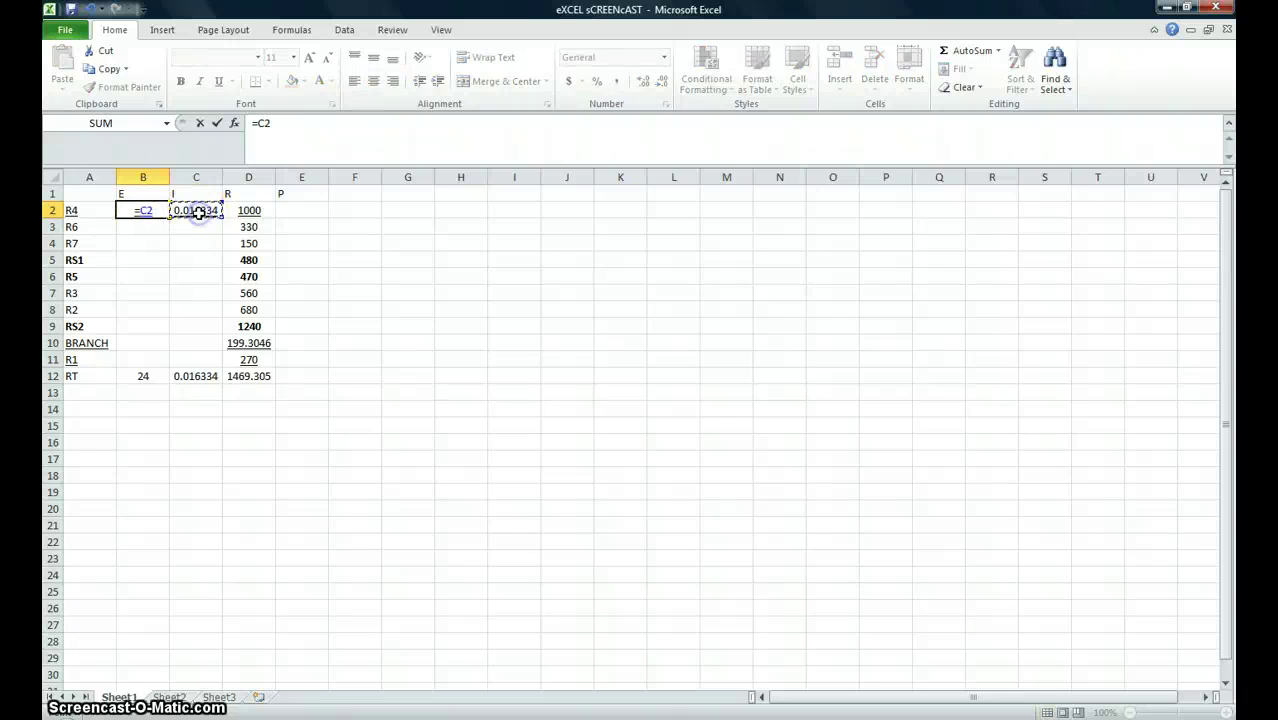
click(195, 211)
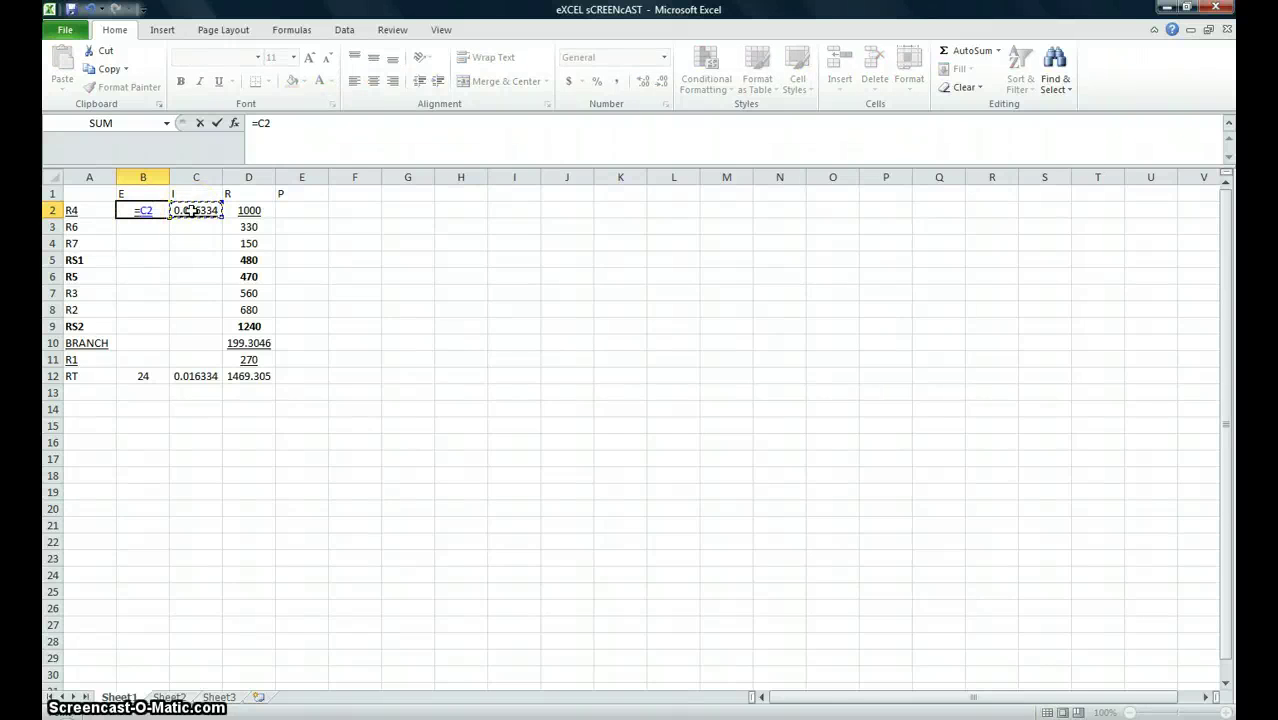
click(246, 210)
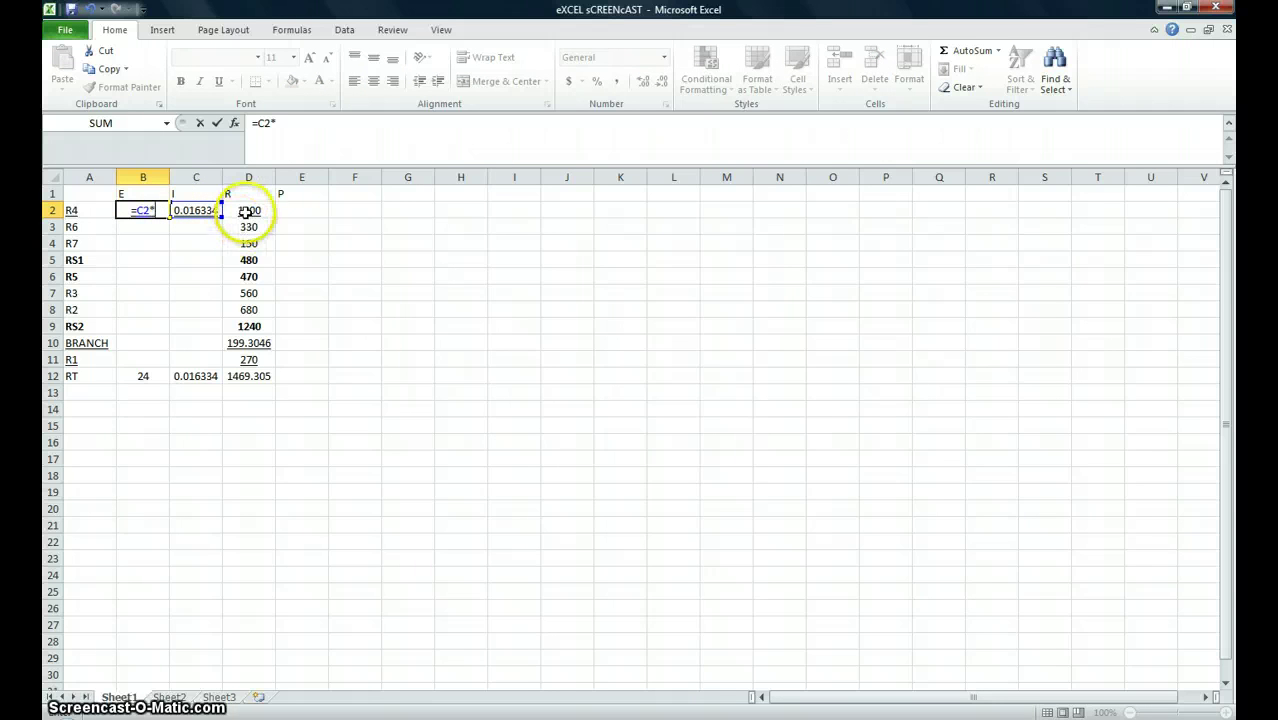
key(Return)
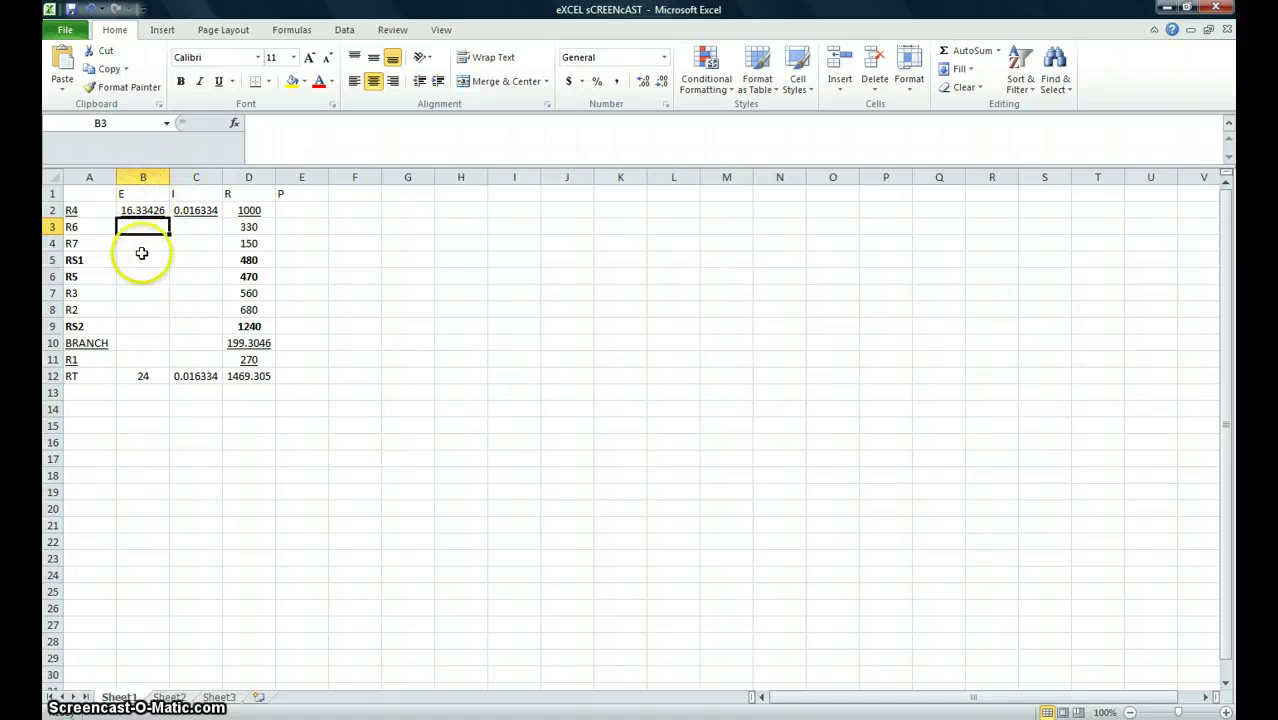
Switch to Multisim, review the STEP 3 equivalent circuit and go back to the original circuit
key(alt+Tab)
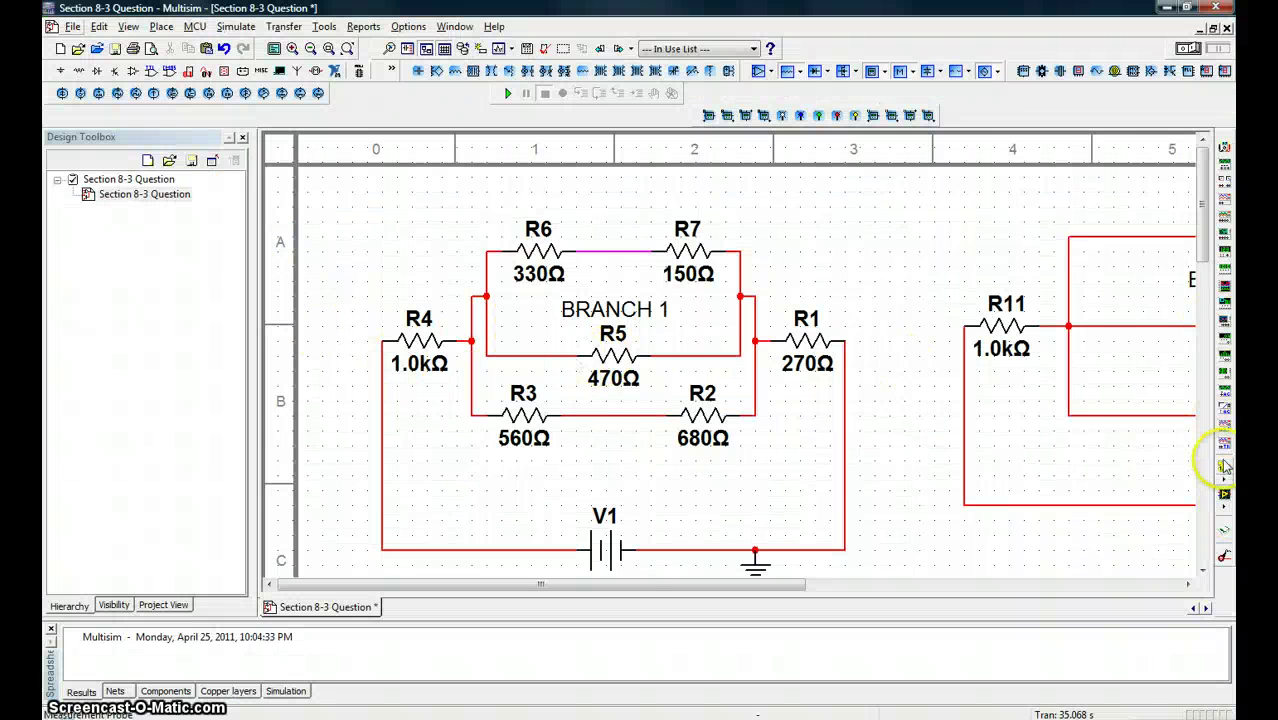
scroll(1183, 337, right, 5)
scroll(1170, 63, down, 5)
scroll(633, 590, right, 10)
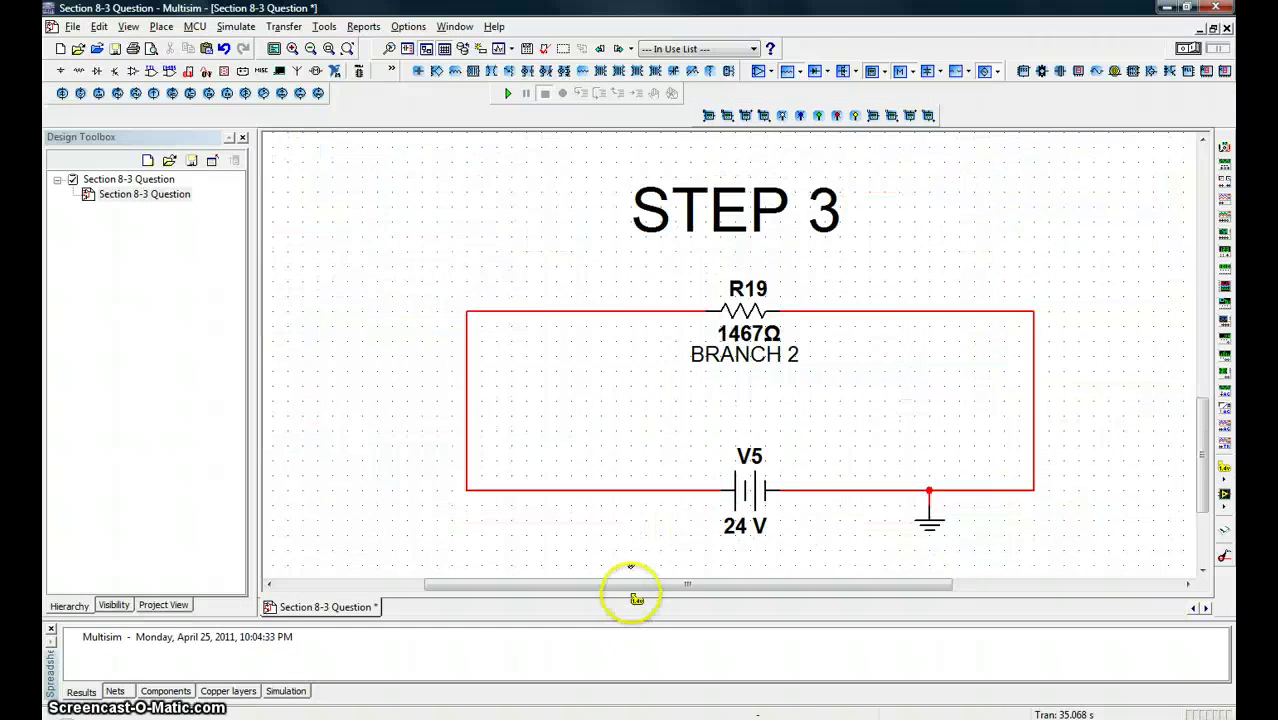
scroll(633, 590, down, 2)
click(408, 587)
drag(1203, 480, 1015, 472)
drag(731, 584, 514, 584)
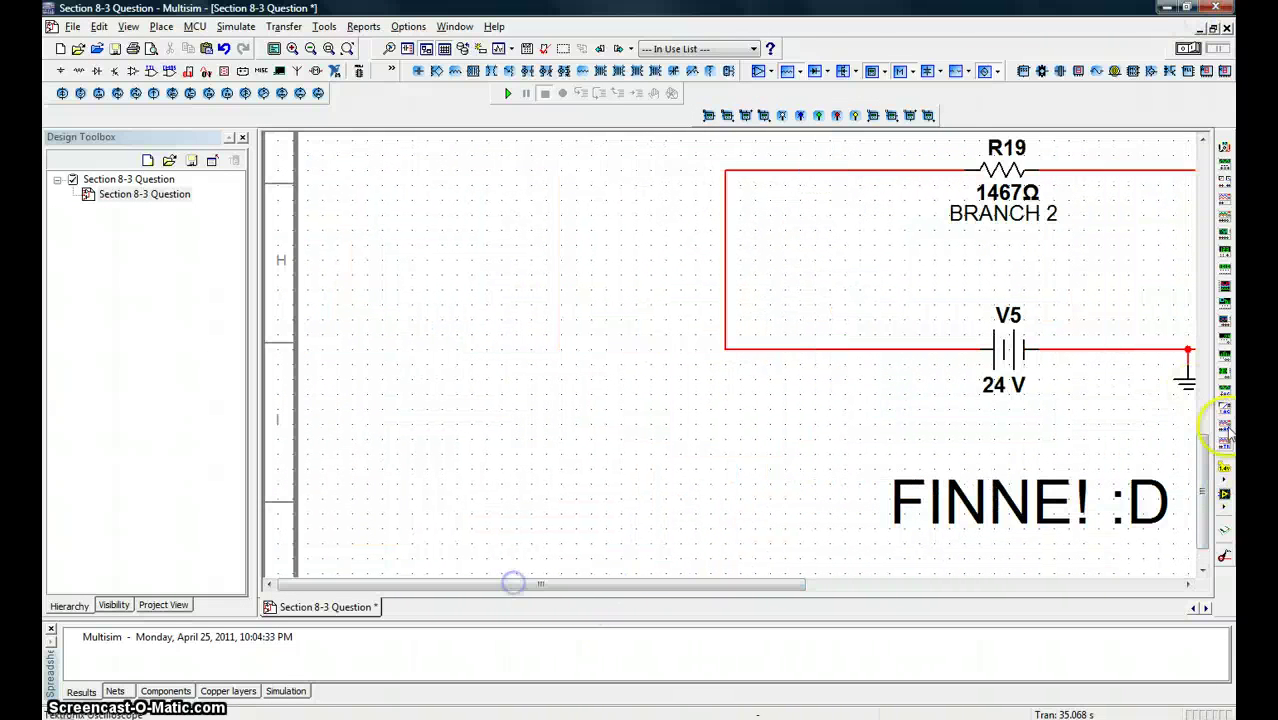
click(1205, 460)
drag(1205, 460, 1205, 150)
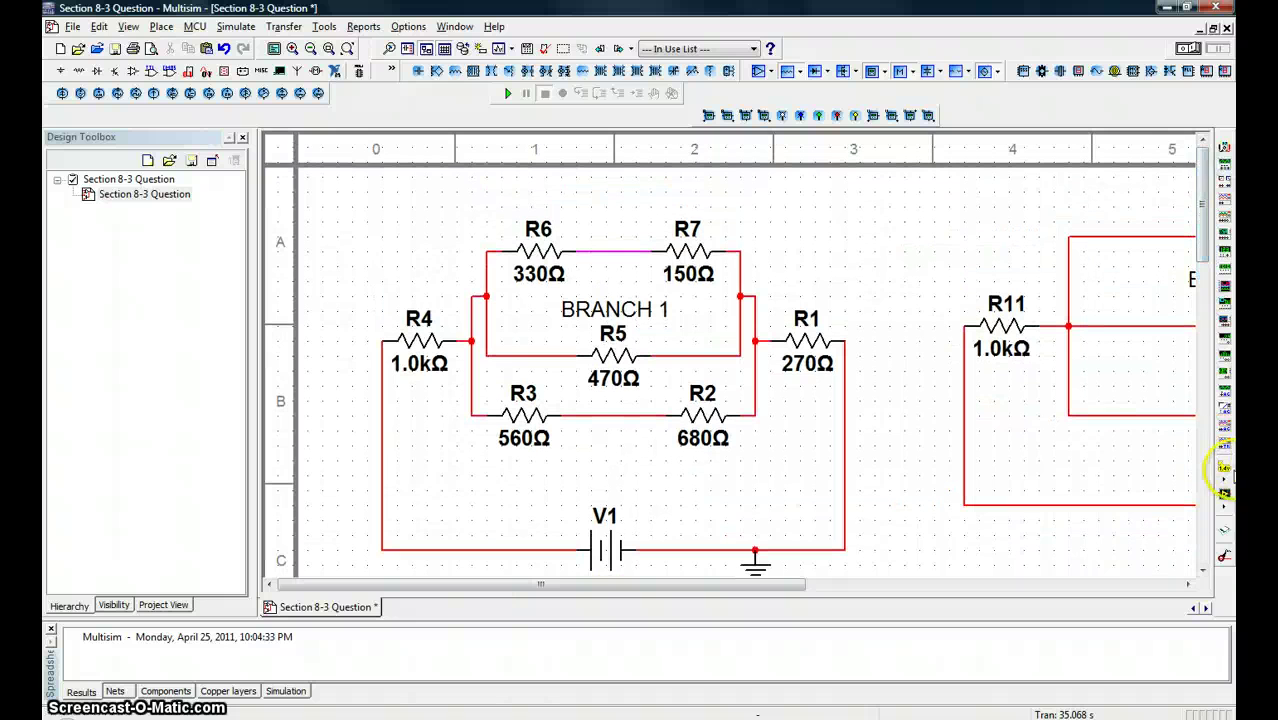
Simulate the original circuit, probe the voltage at the node between R4 and the parallel branches, and stop the simulation
click(1223, 467)
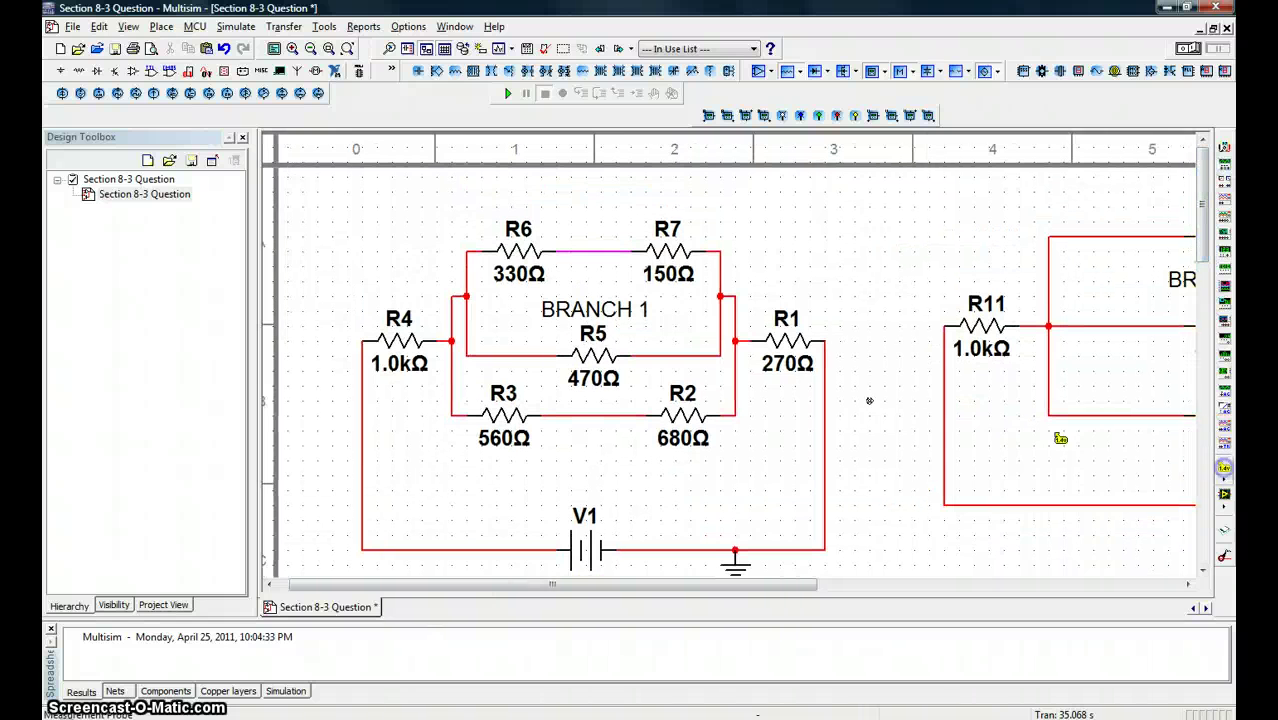
click(1188, 48)
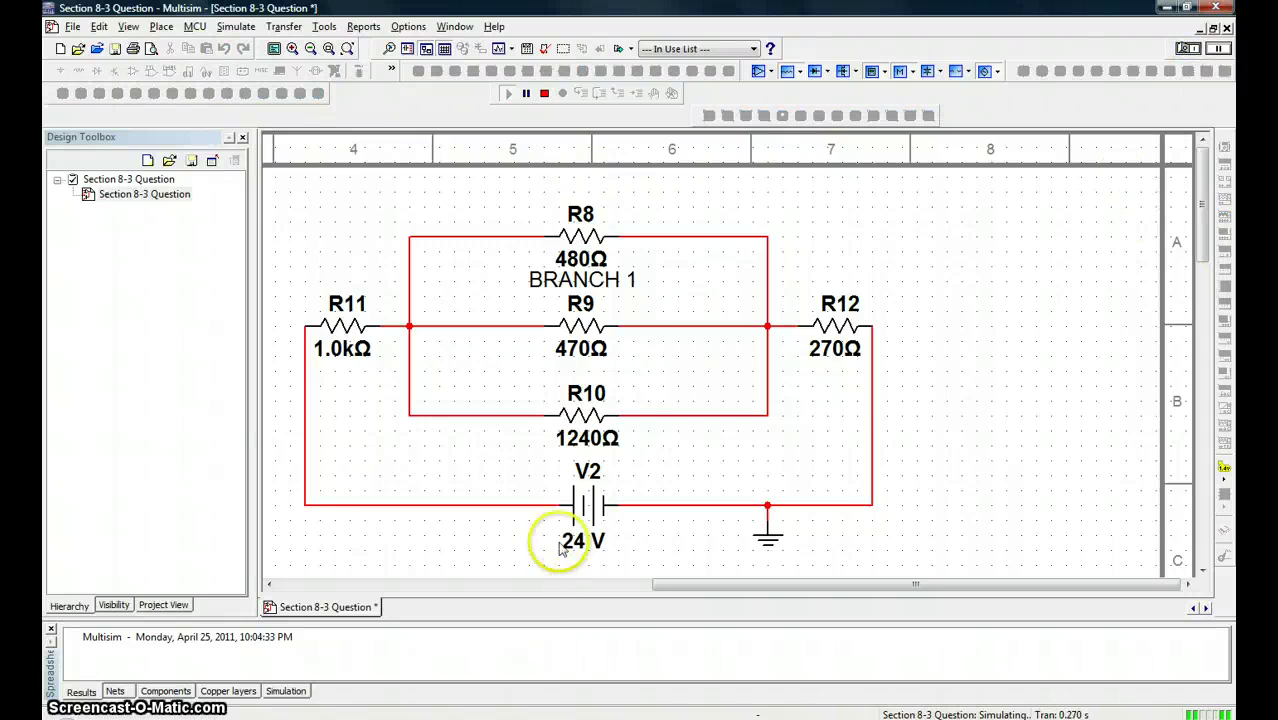
click(448, 584)
click(334, 584)
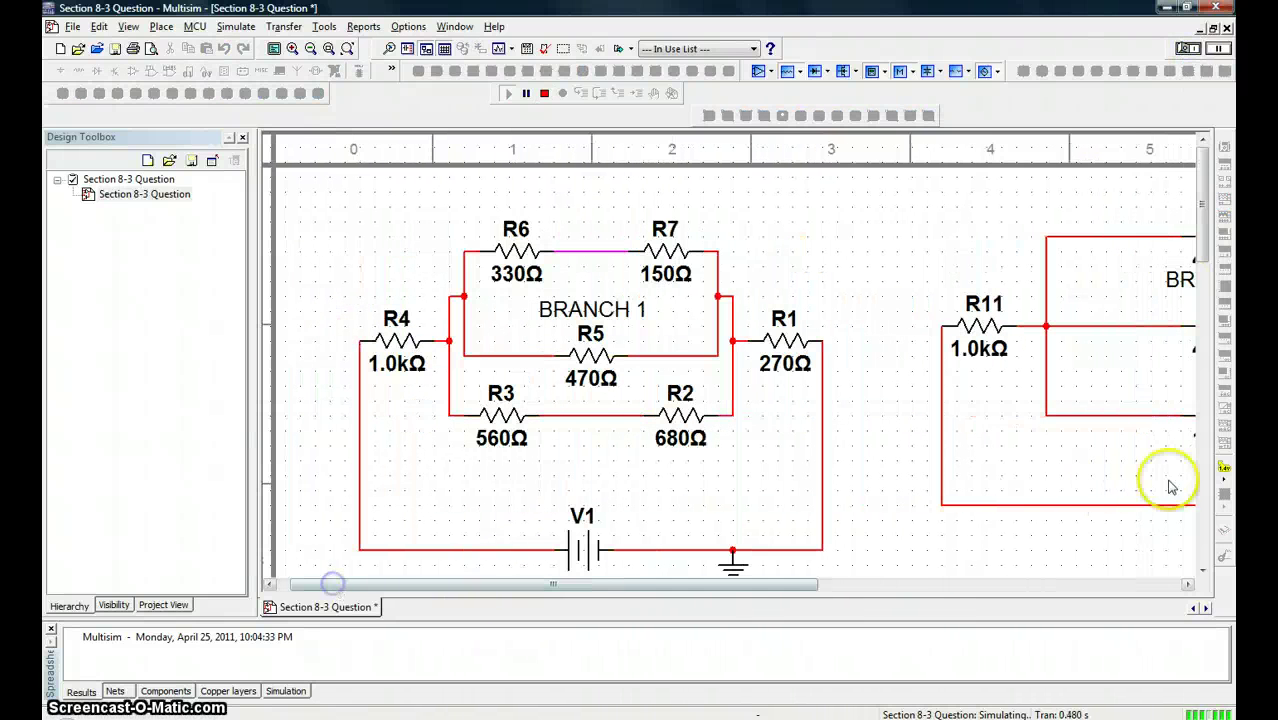
mouse_move(440, 338)
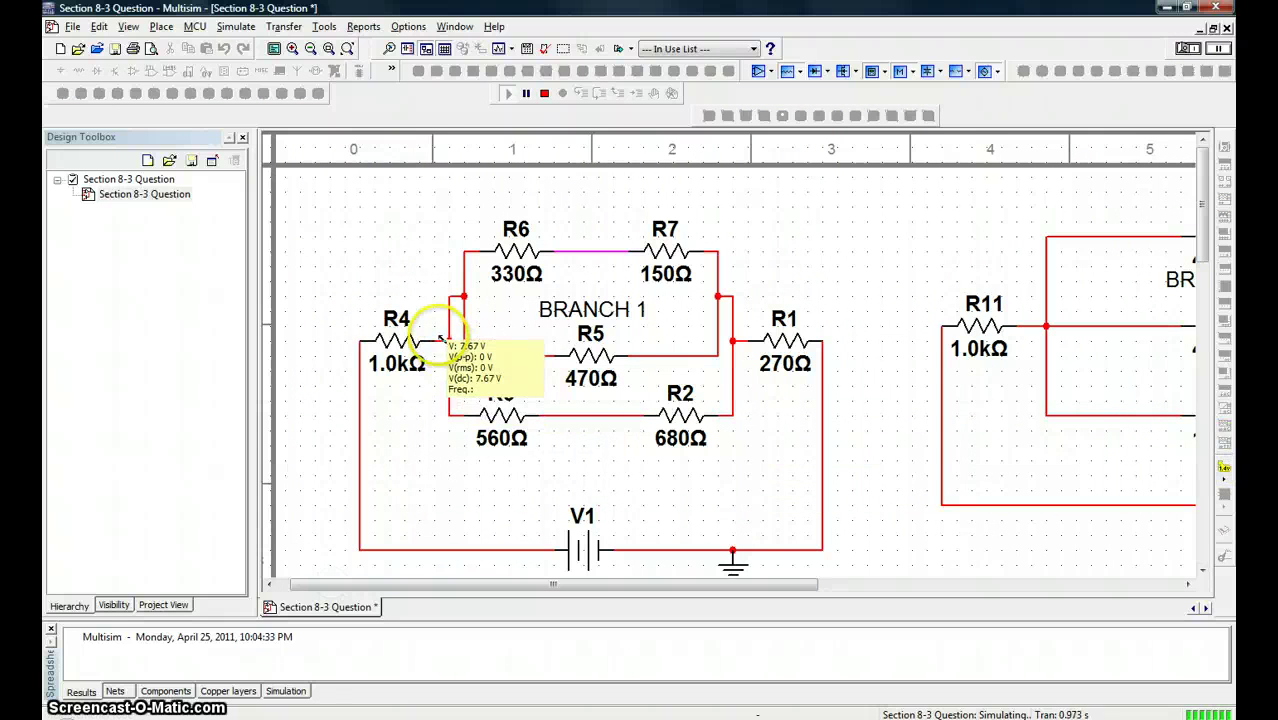
click(1188, 48)
Compare the R4 voltage and current in row 2 of the Excel table with the original circuit in Multisim
key(alt+Tab)
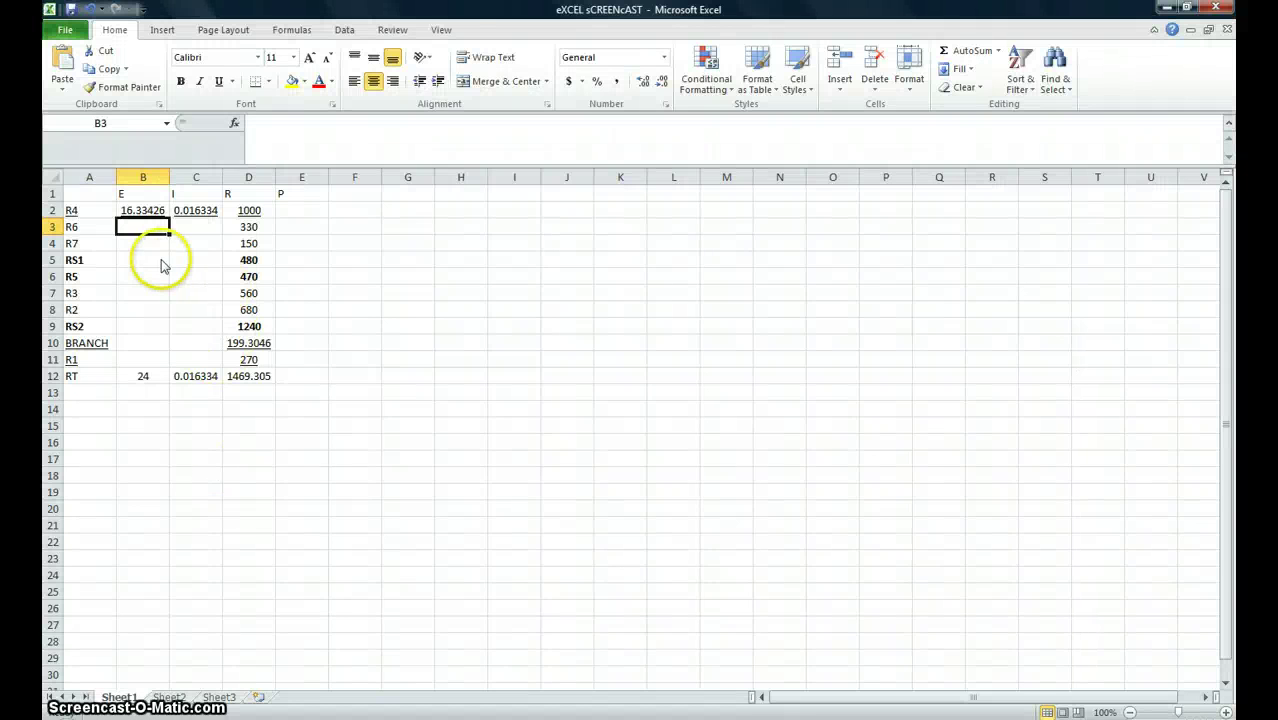
key(alt+Tab)
key(alt+Tab)
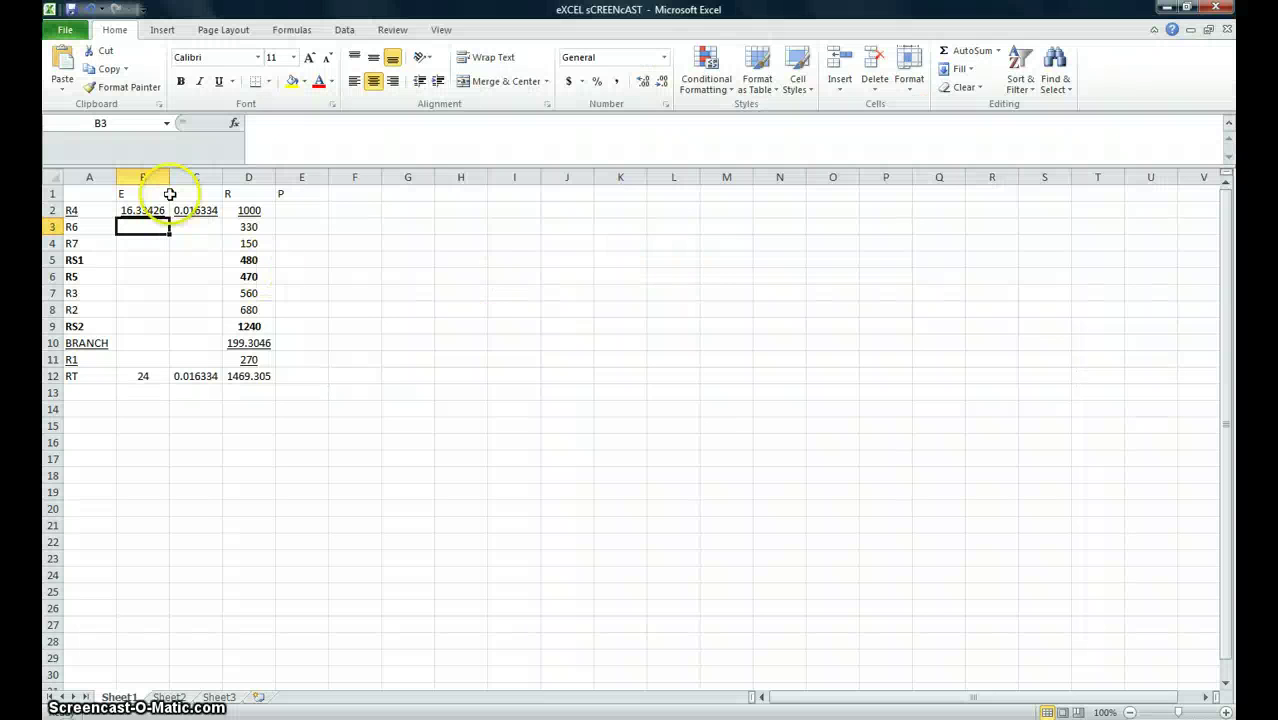
key(alt+Tab)
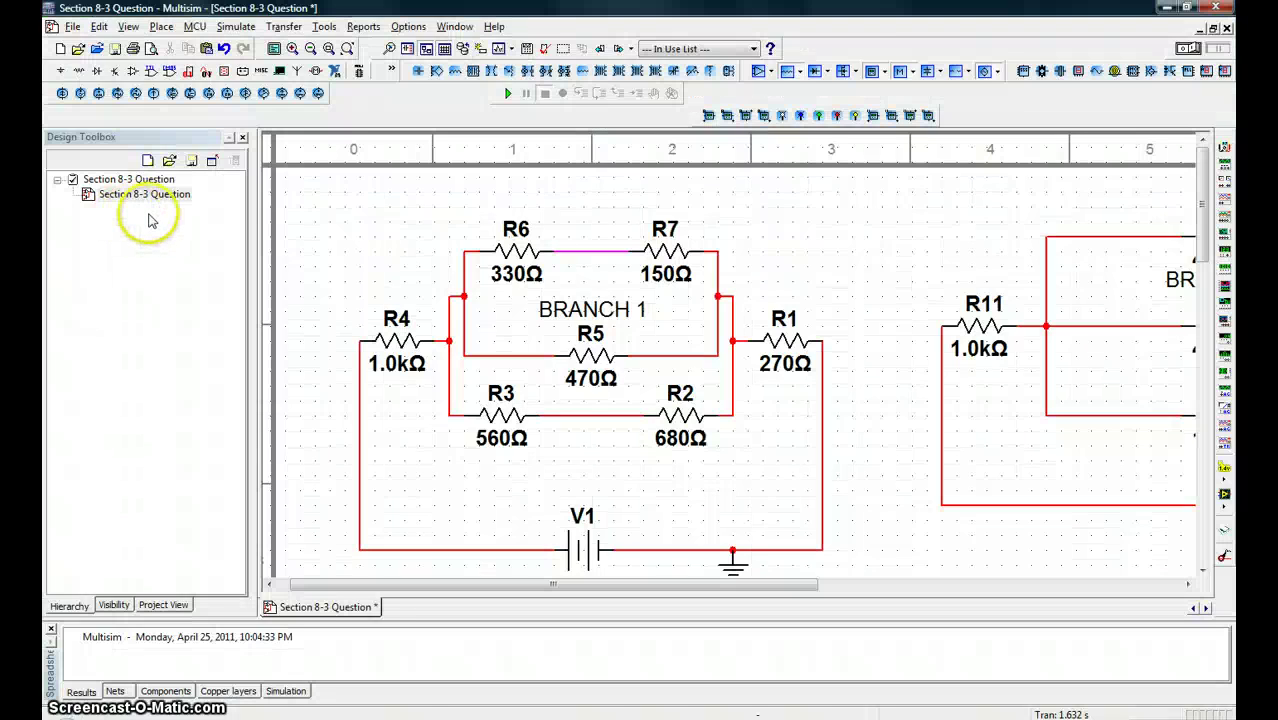
key(alt+Tab)
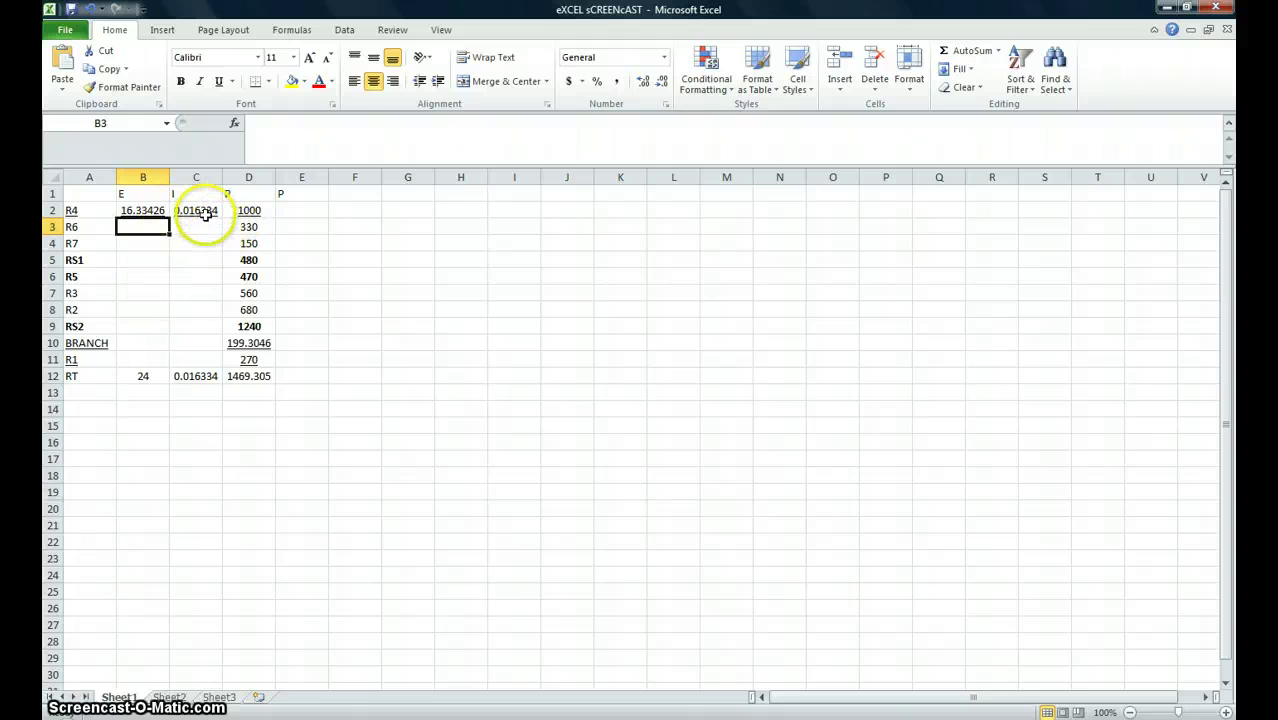
key(alt+Tab)
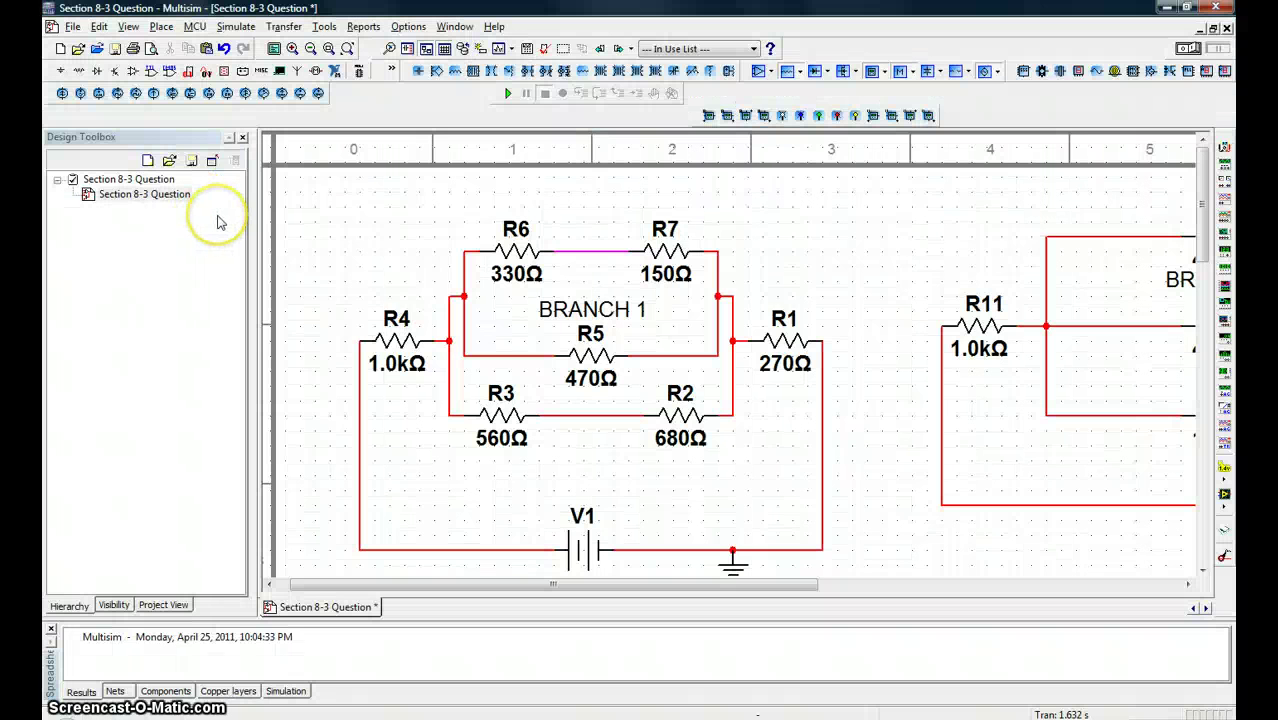
Compare the resistors of the original circuit in Multisim with the RS1 and BRANCH rows of the Excel table
click(474, 252)
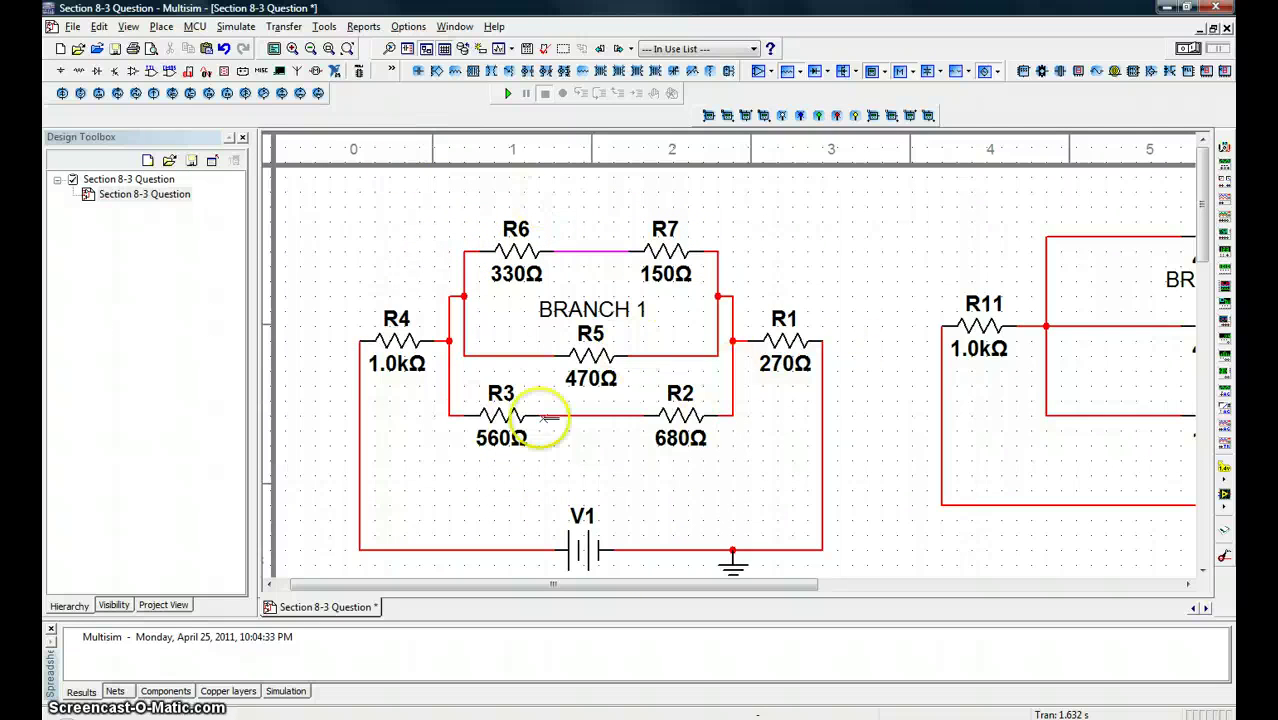
key(alt+Tab)
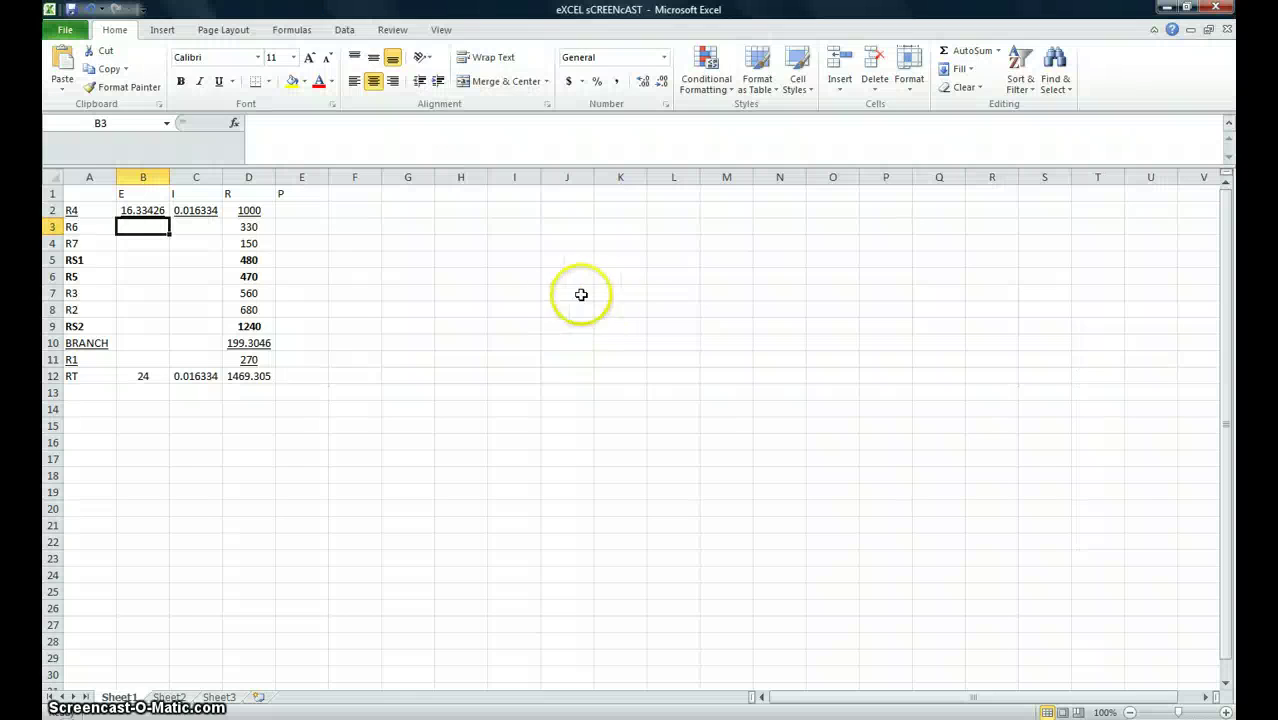
click(120, 261)
key(alt+Tab)
key(alt+Tab)
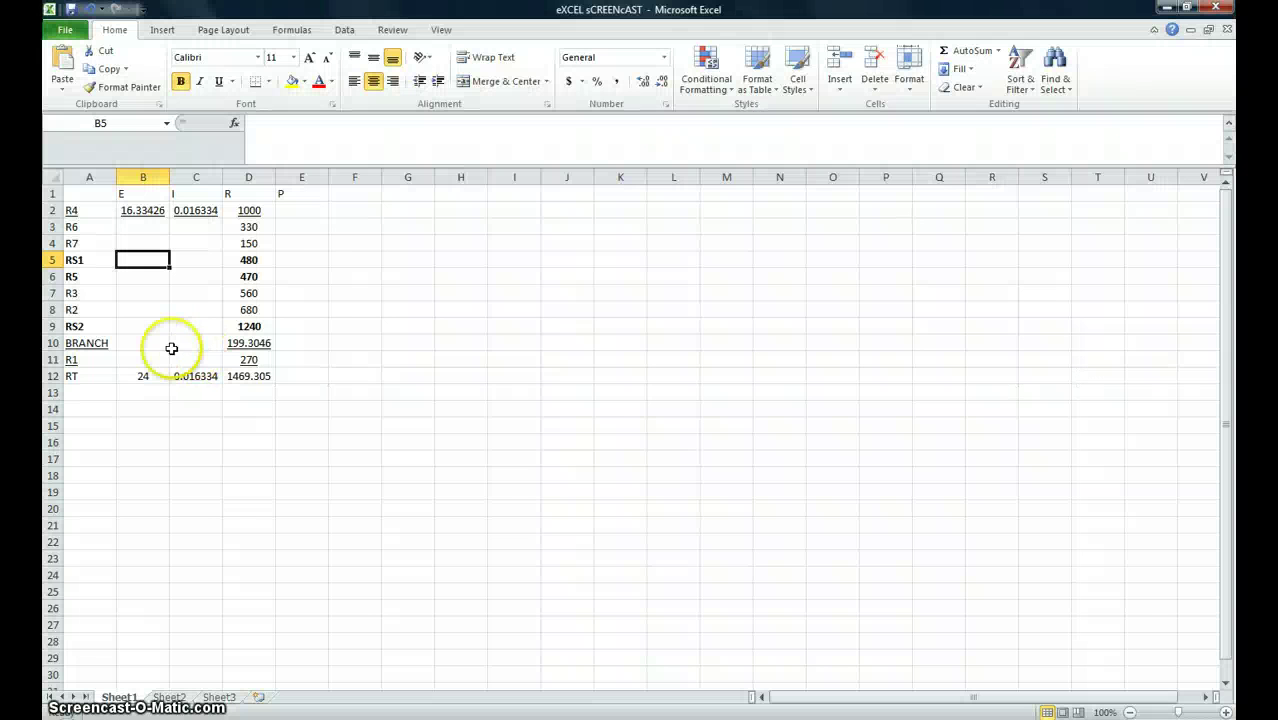
click(140, 340)
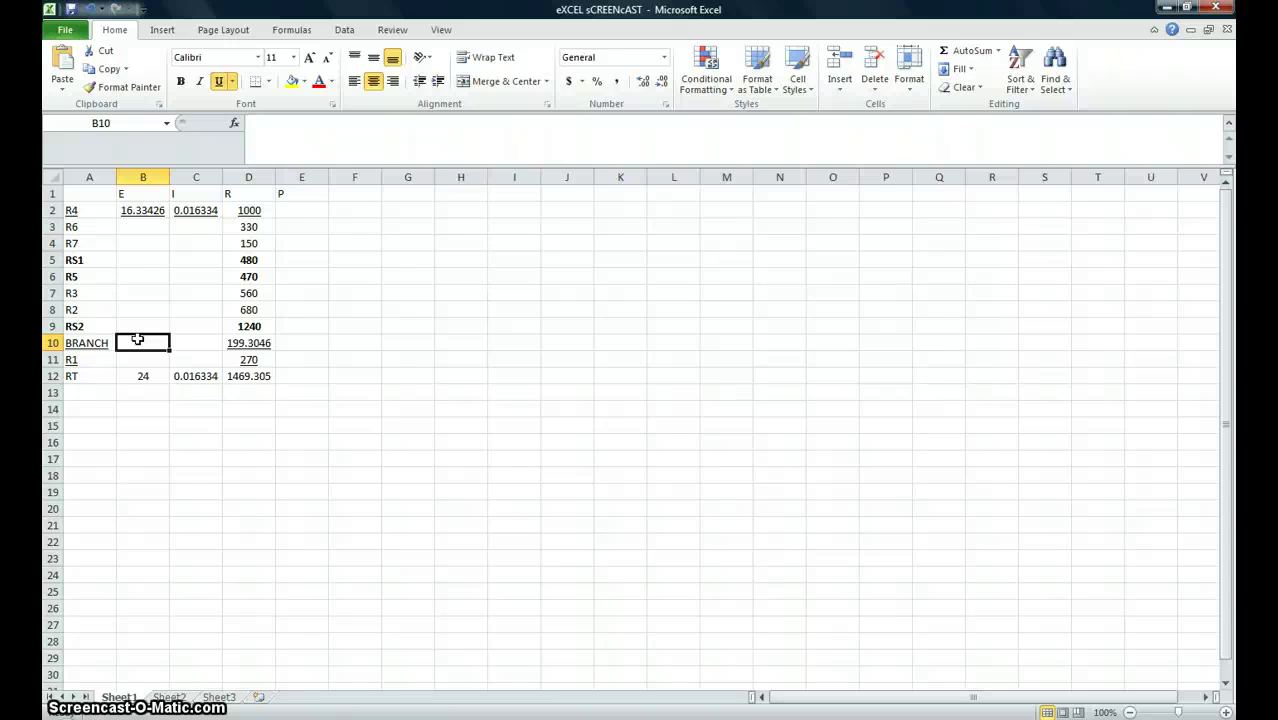
click(137, 340)
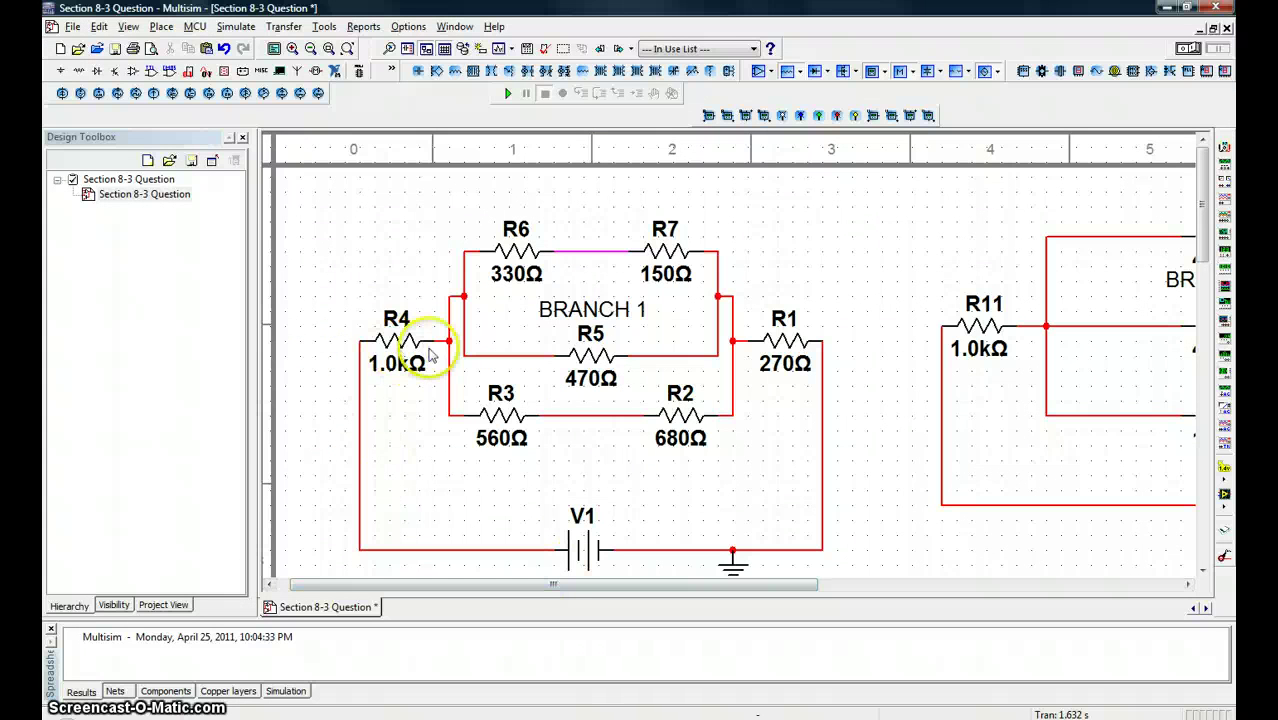
key(alt+Tab)
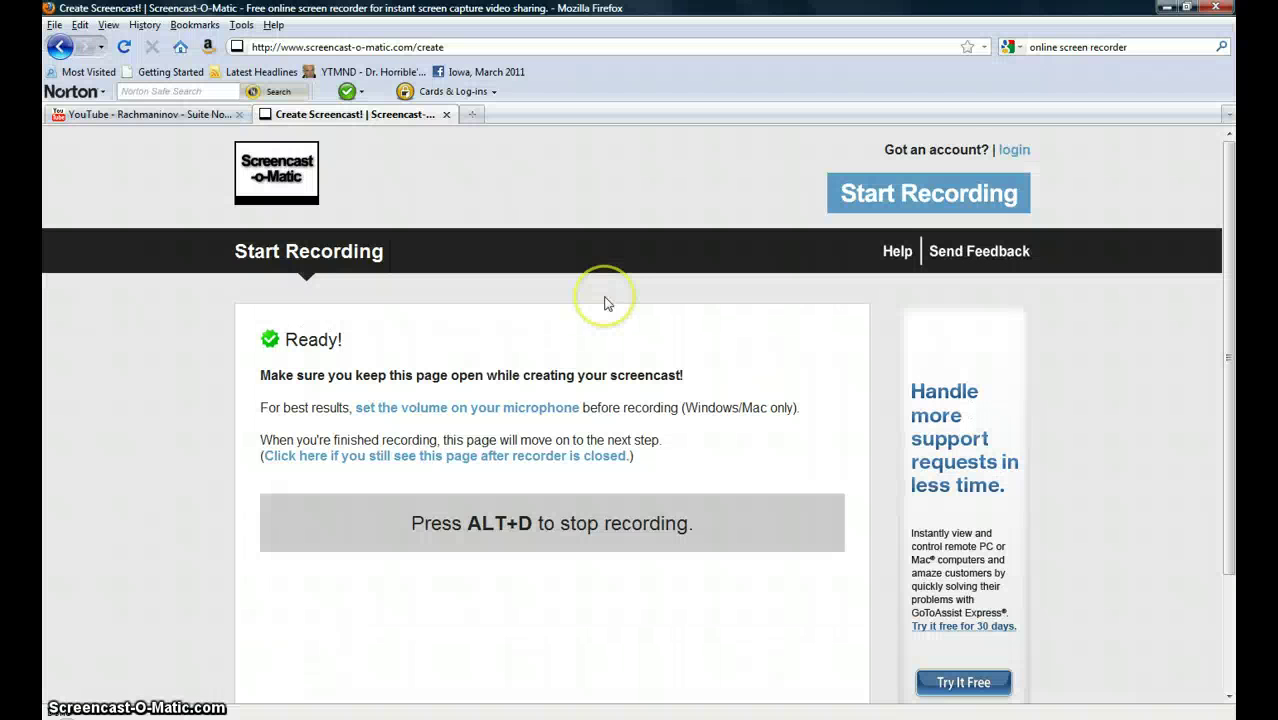
key(alt+Tab)
key(alt+Tab)
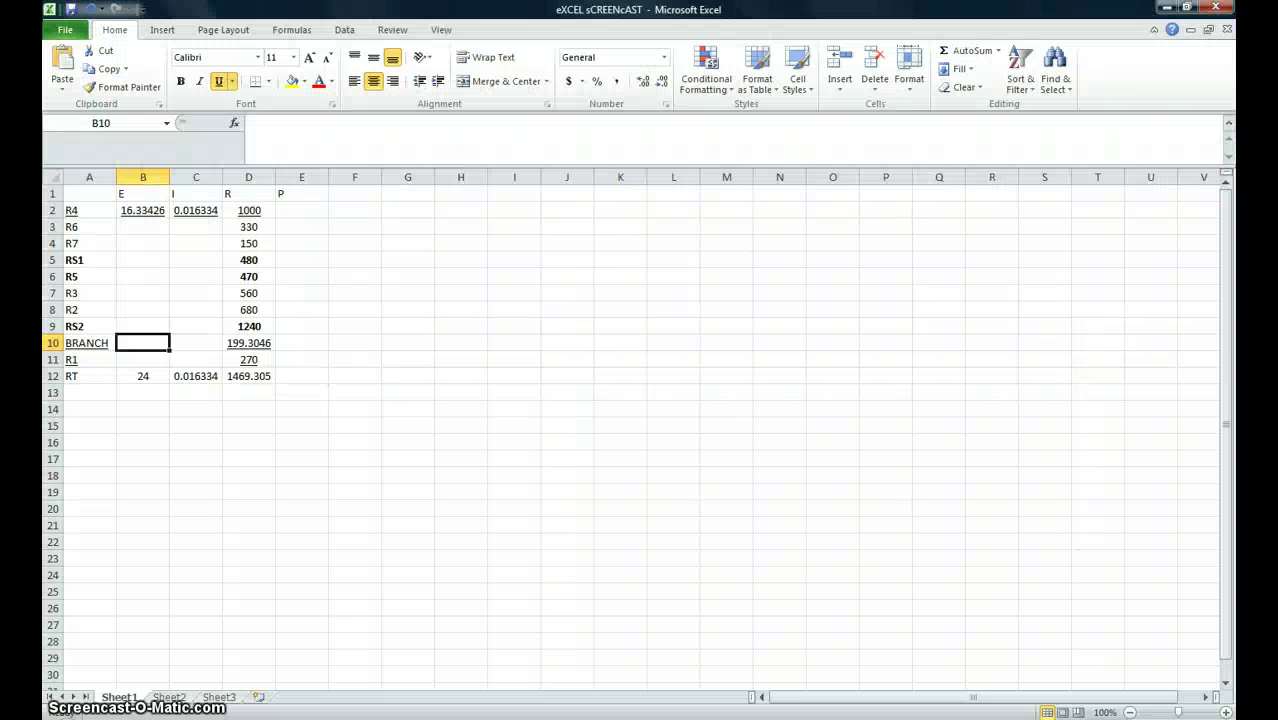
key(super+Down)
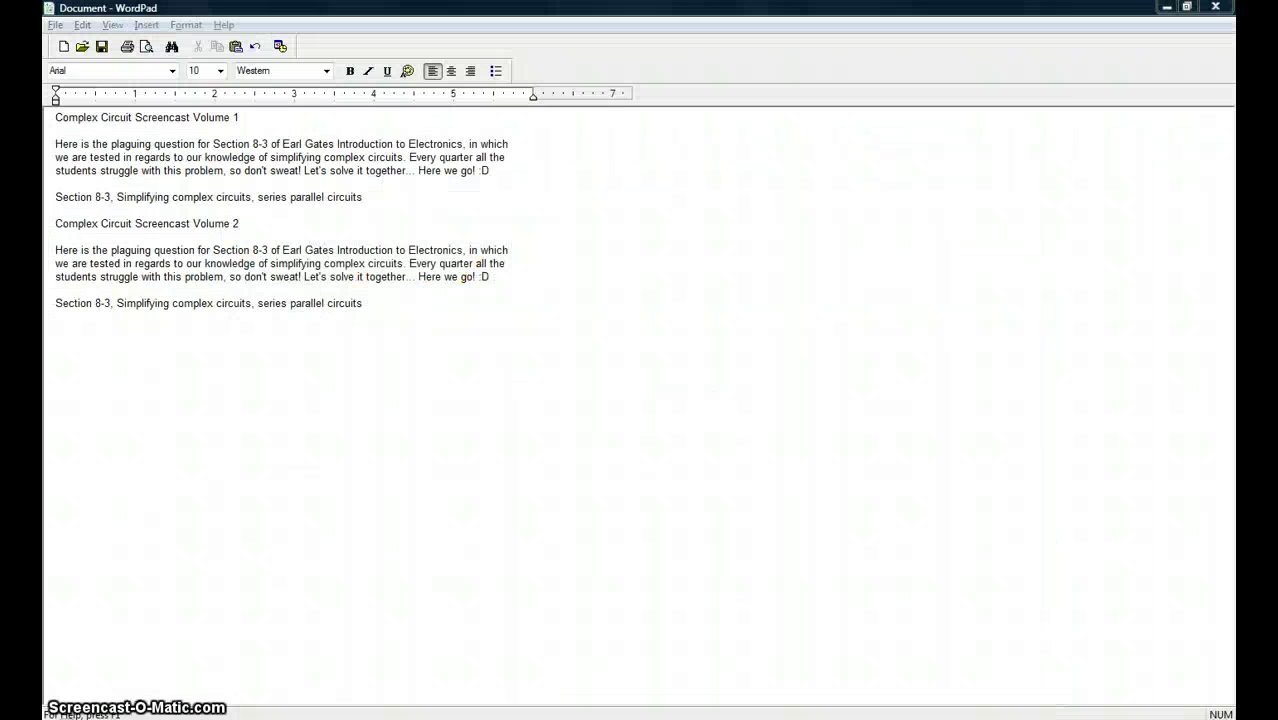
key(alt+Tab)
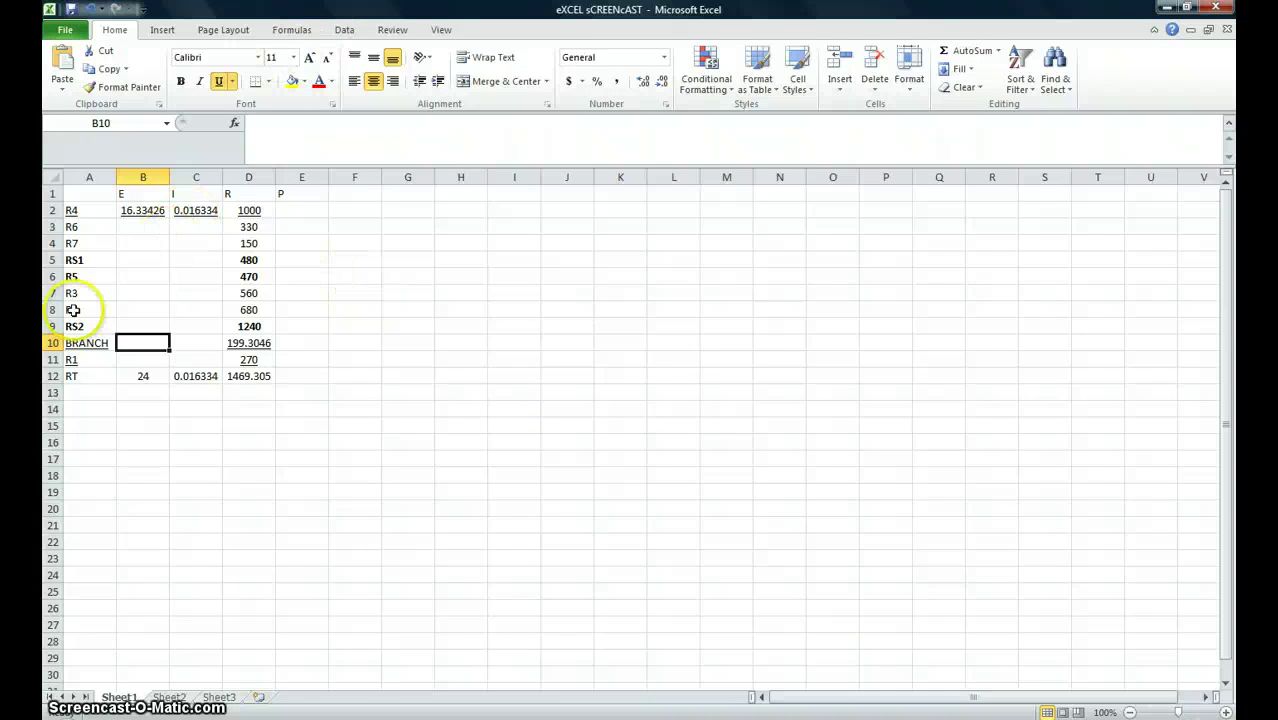
Compare the empty R6 and R7 voltage cells in the Excel table with the R6–R7 series string in the Multisim circuit
click(138, 230)
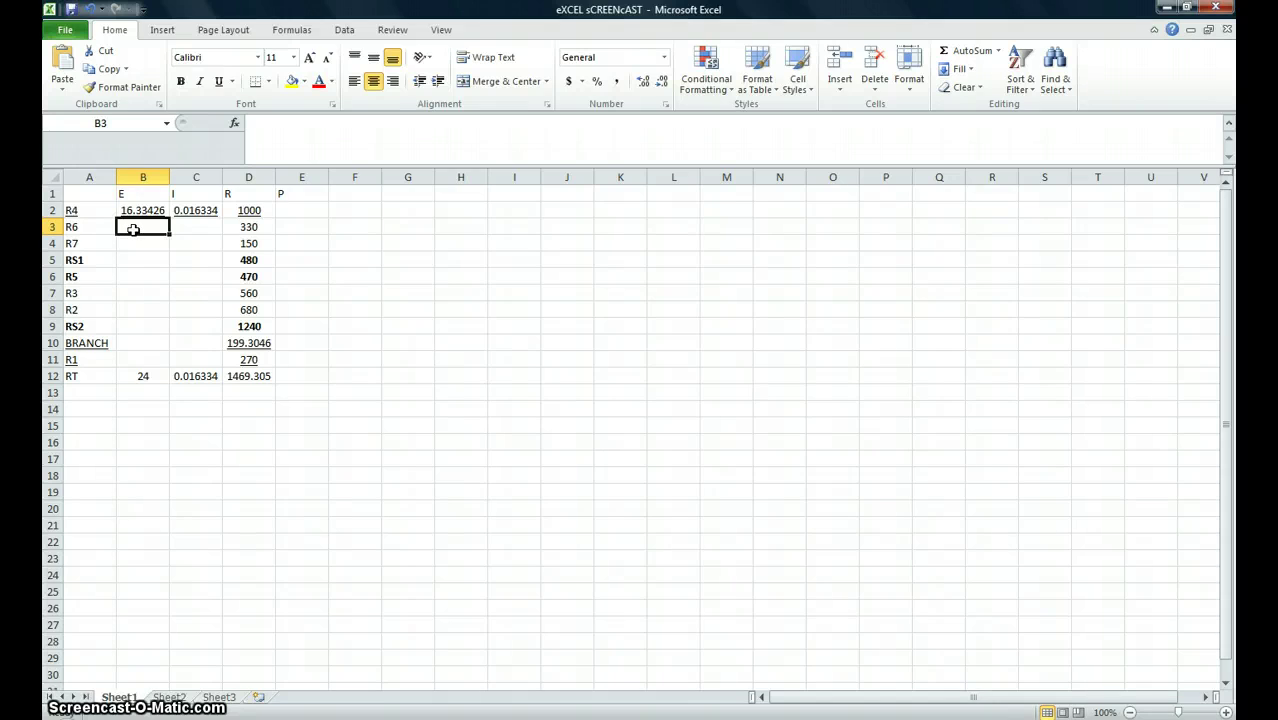
key(alt+Tab)
key(alt+Tab)
key(alt+Tab)
key(alt+Tab)
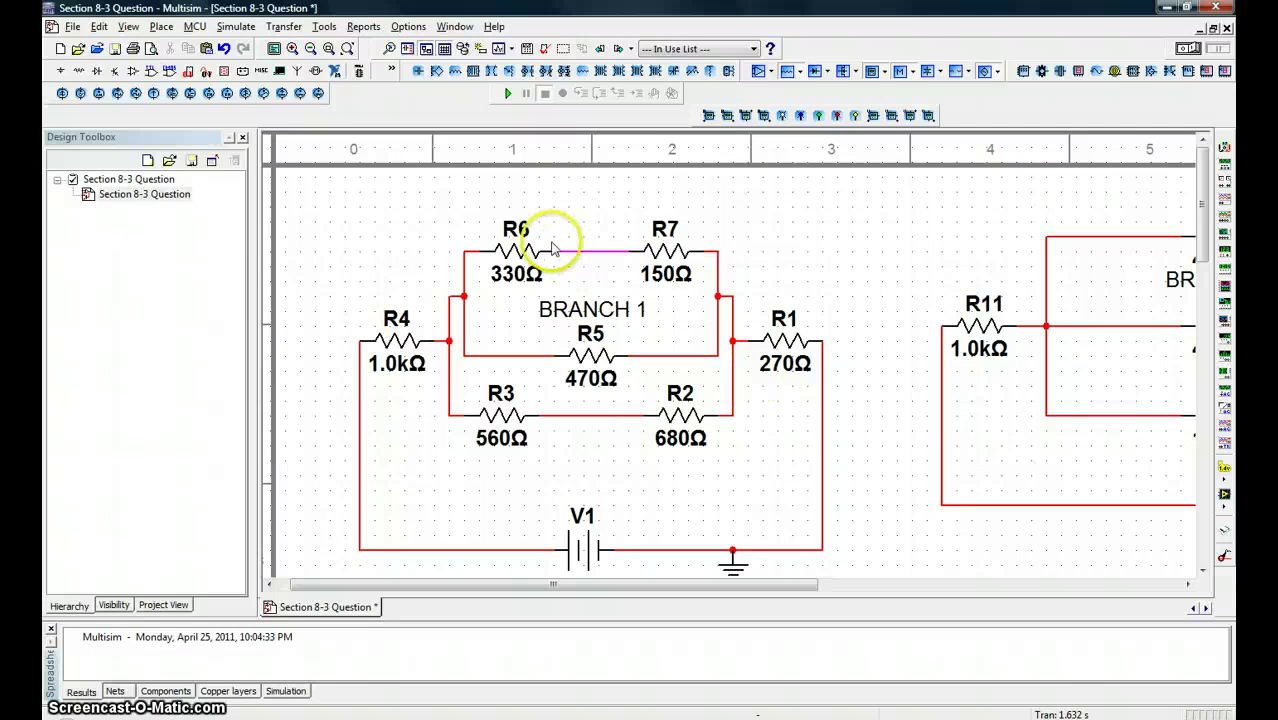
key(alt+Tab)
key(alt+Tab)
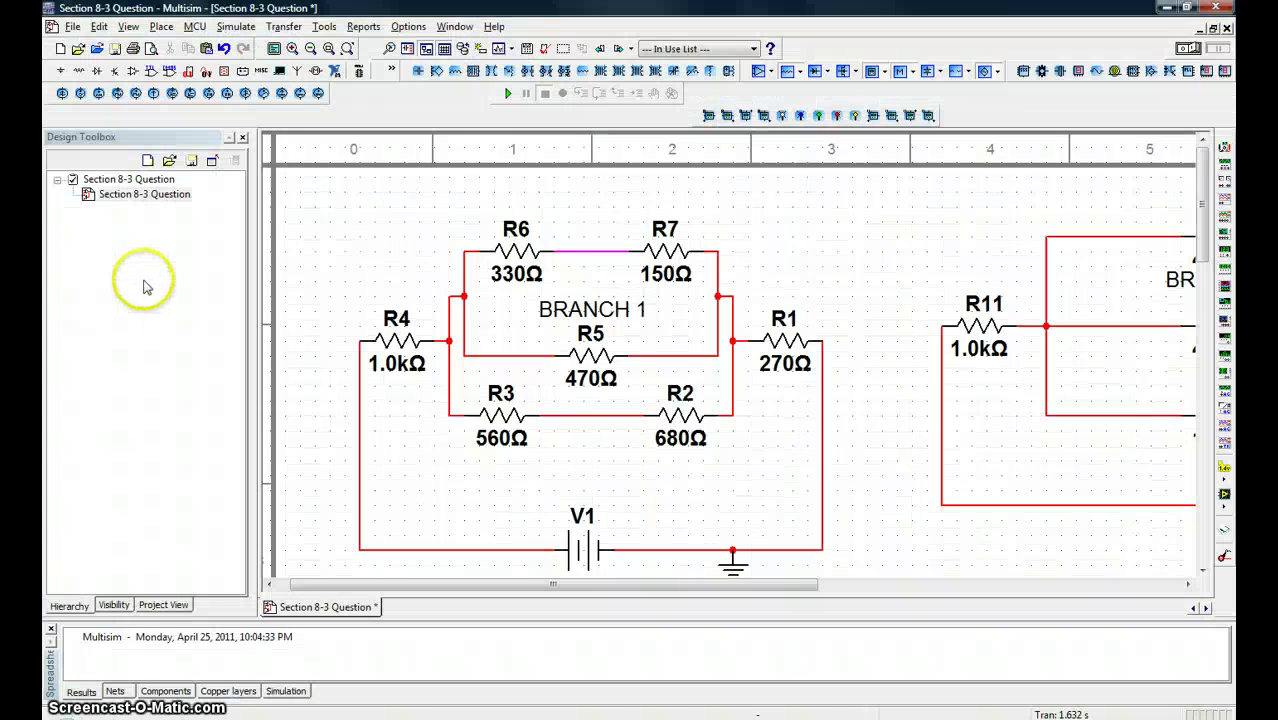
key(alt+Tab)
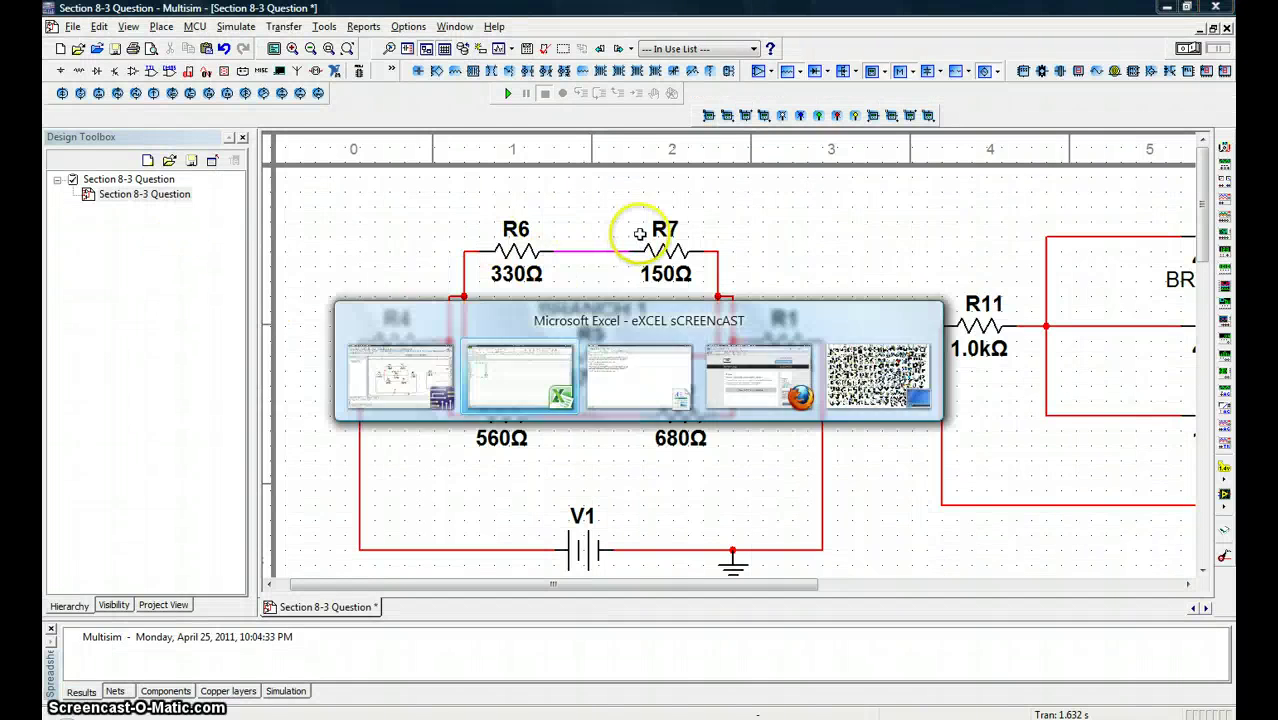
key(alt+Tab)
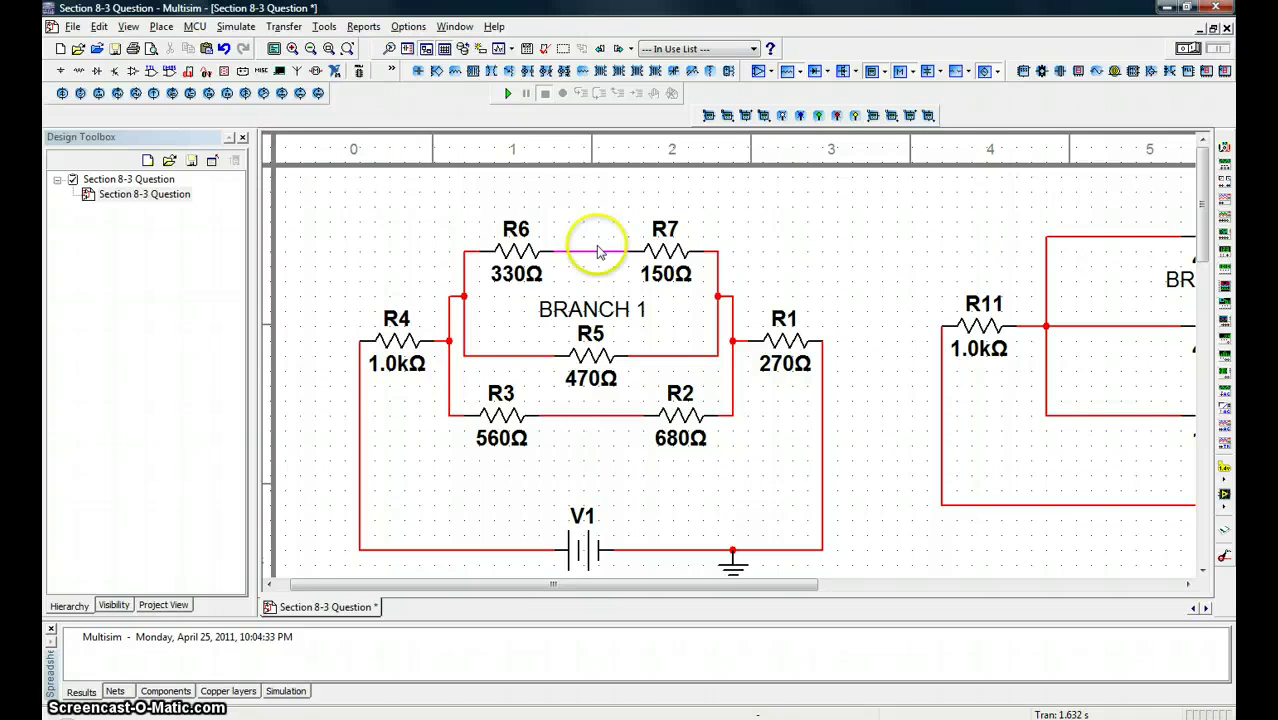
key(alt+Tab)
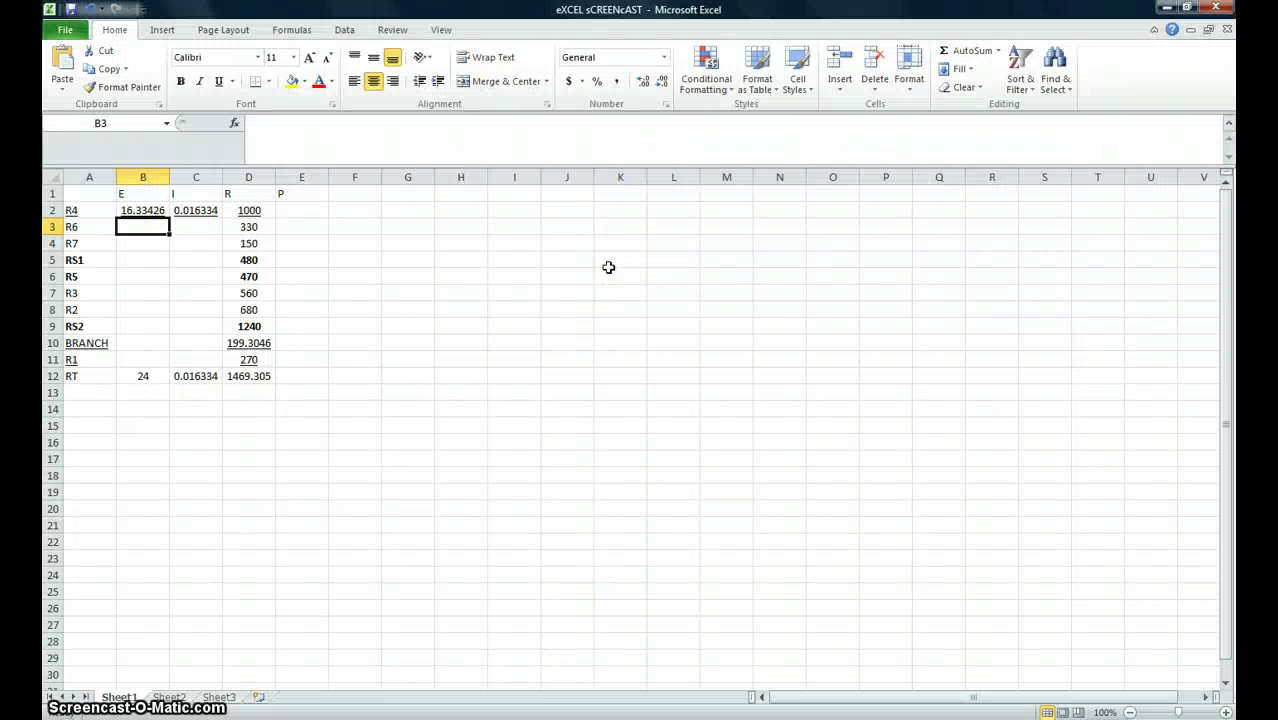
key(alt+Tab)
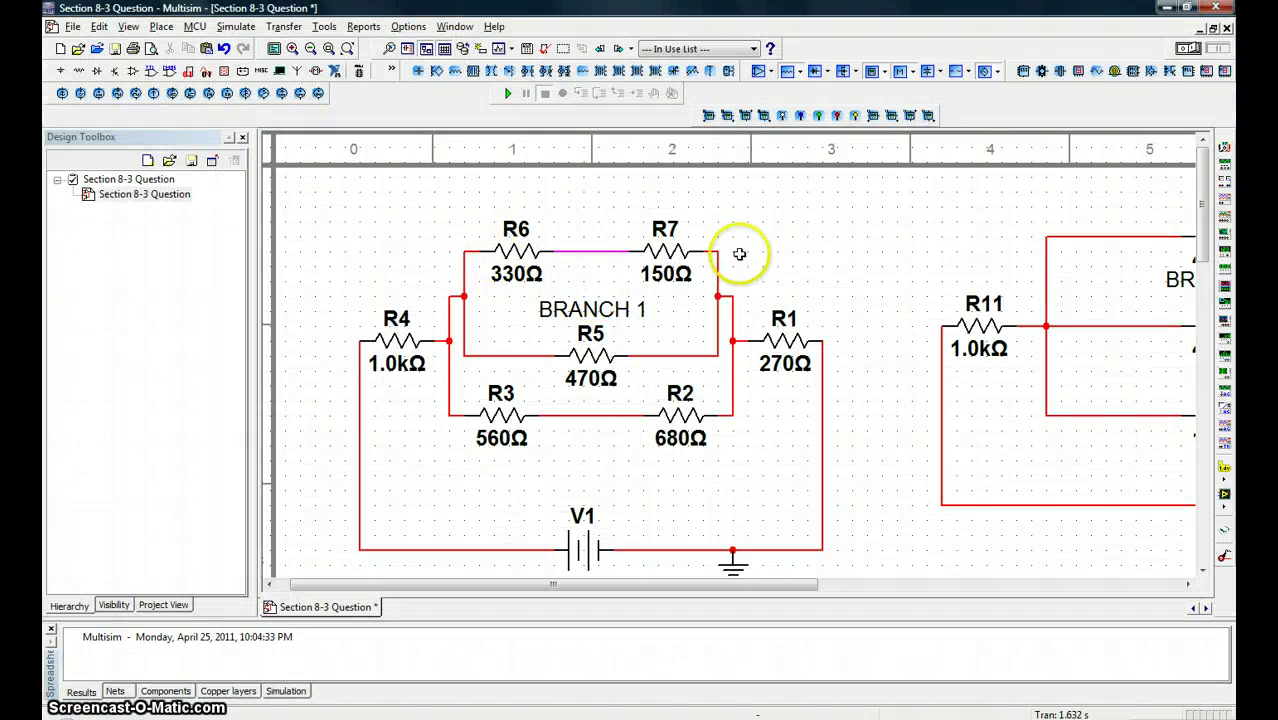
key(alt+Tab)
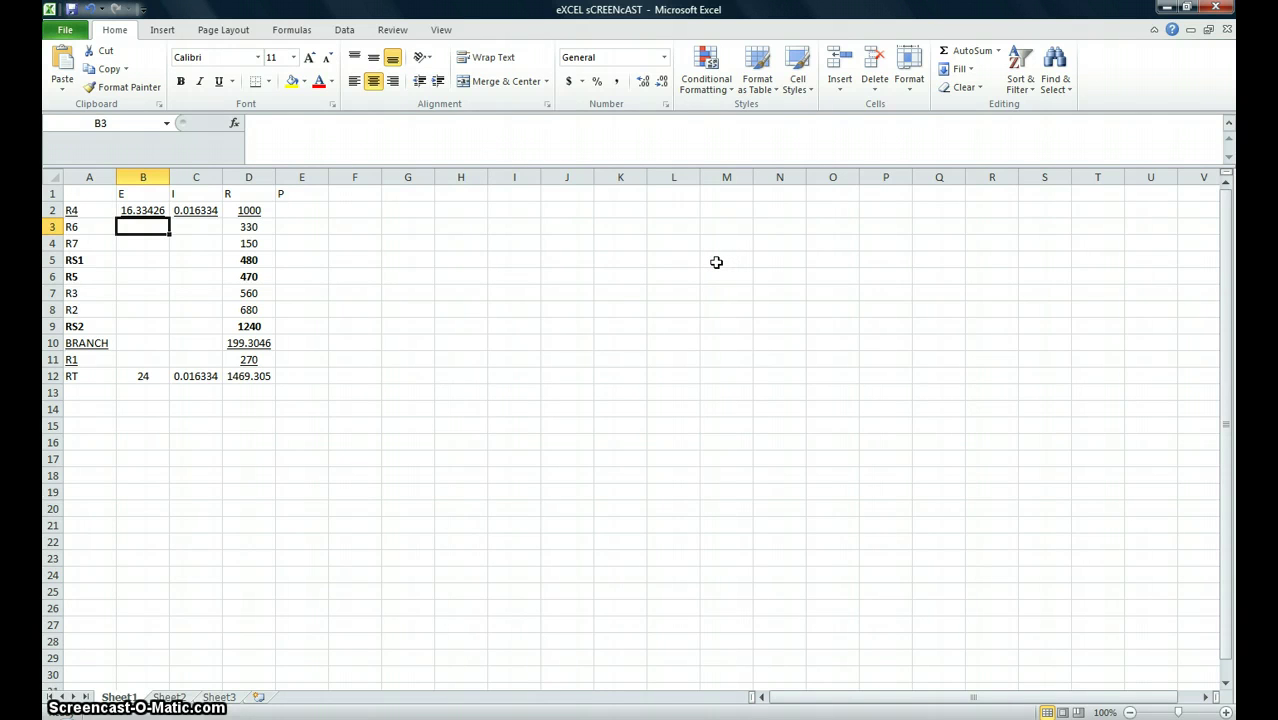
key(alt+Tab)
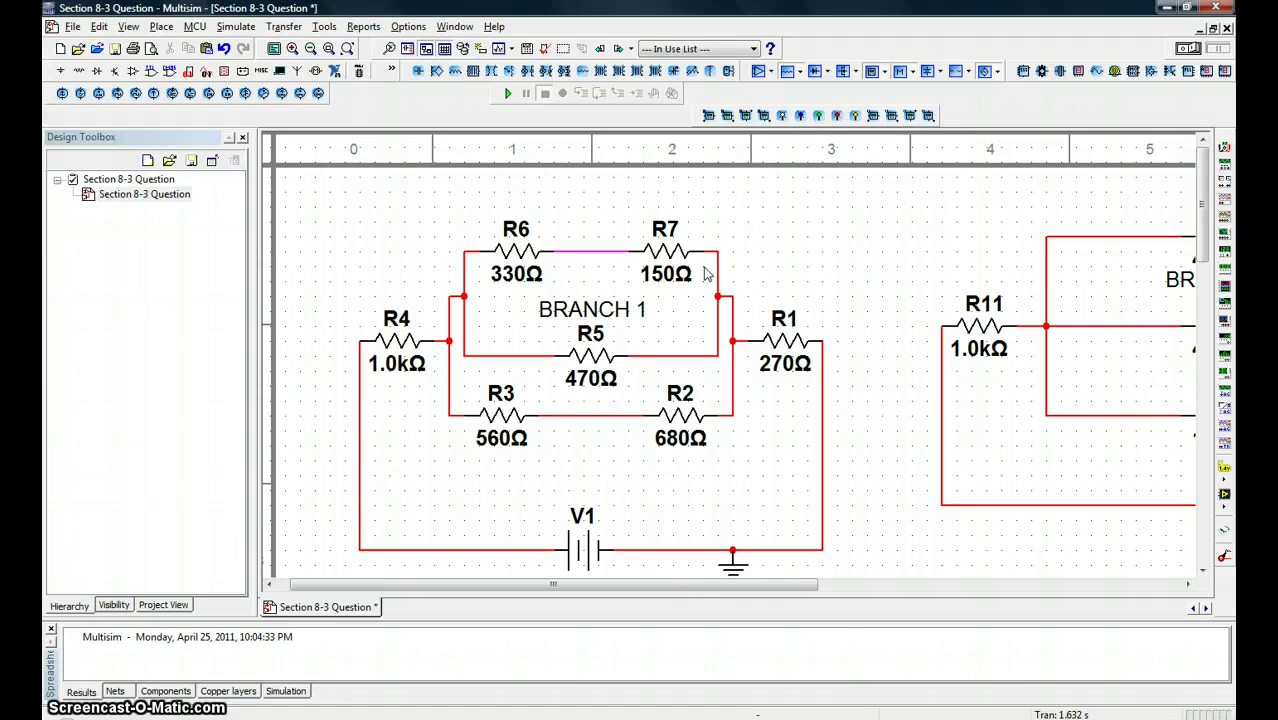
Examine R7 and the R3–R2 series string in the Multisim circuit against their rows in the Excel table
click(676, 258)
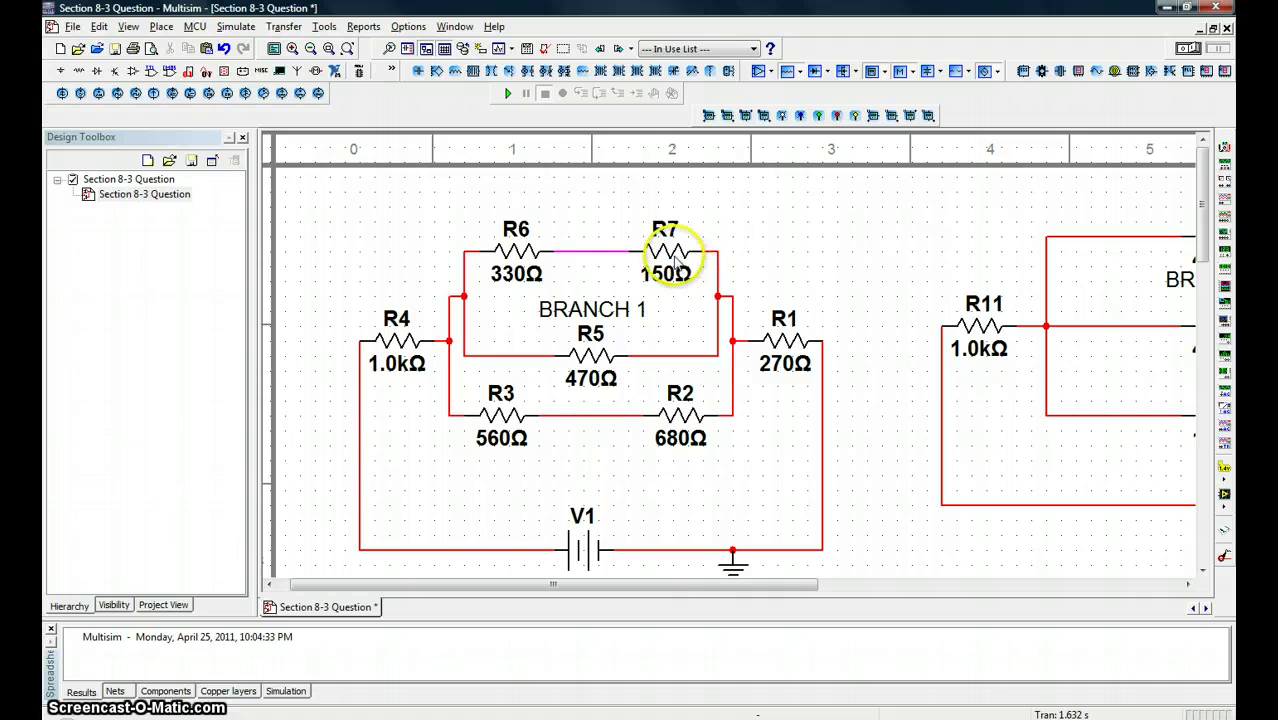
click(664, 258)
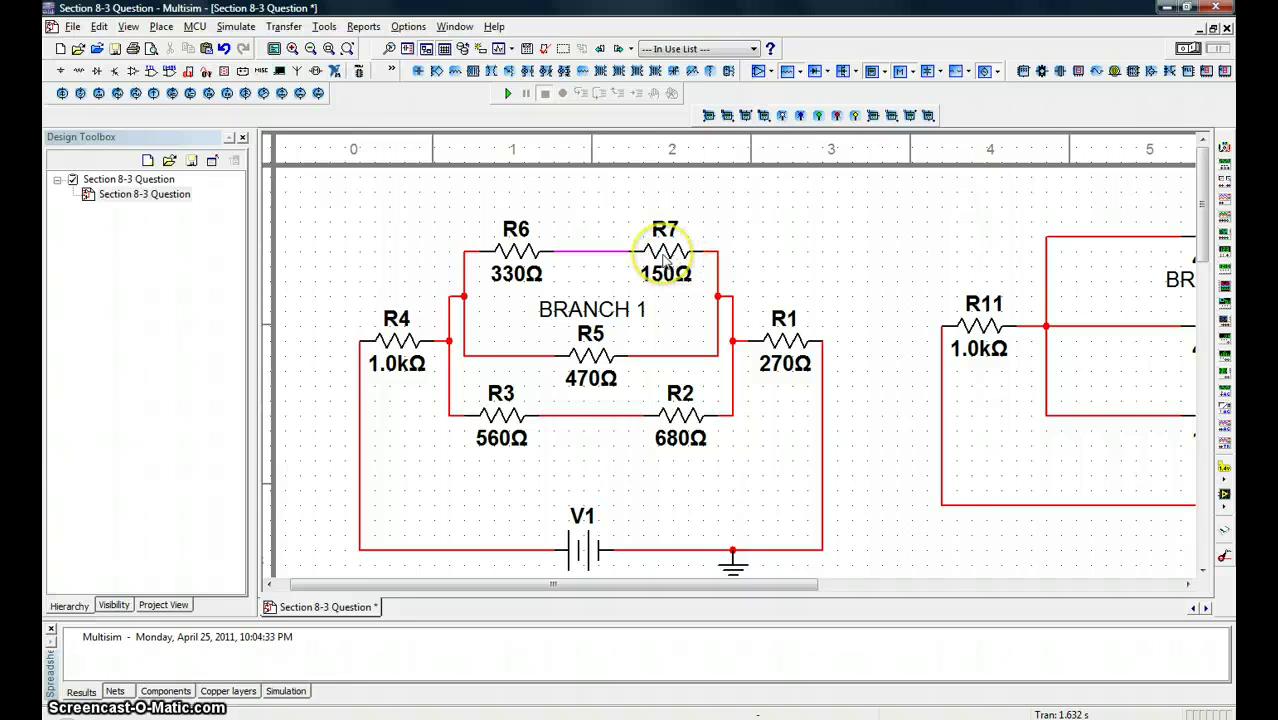
click(664, 258)
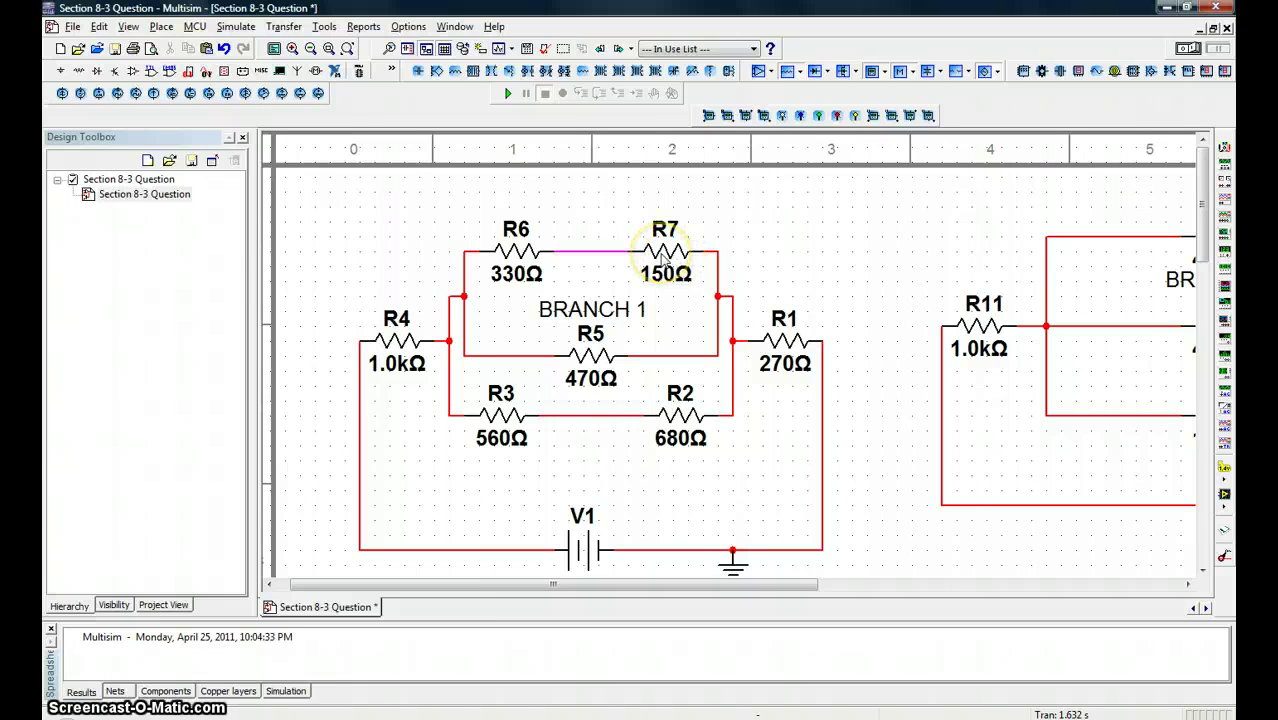
key(alt+Tab)
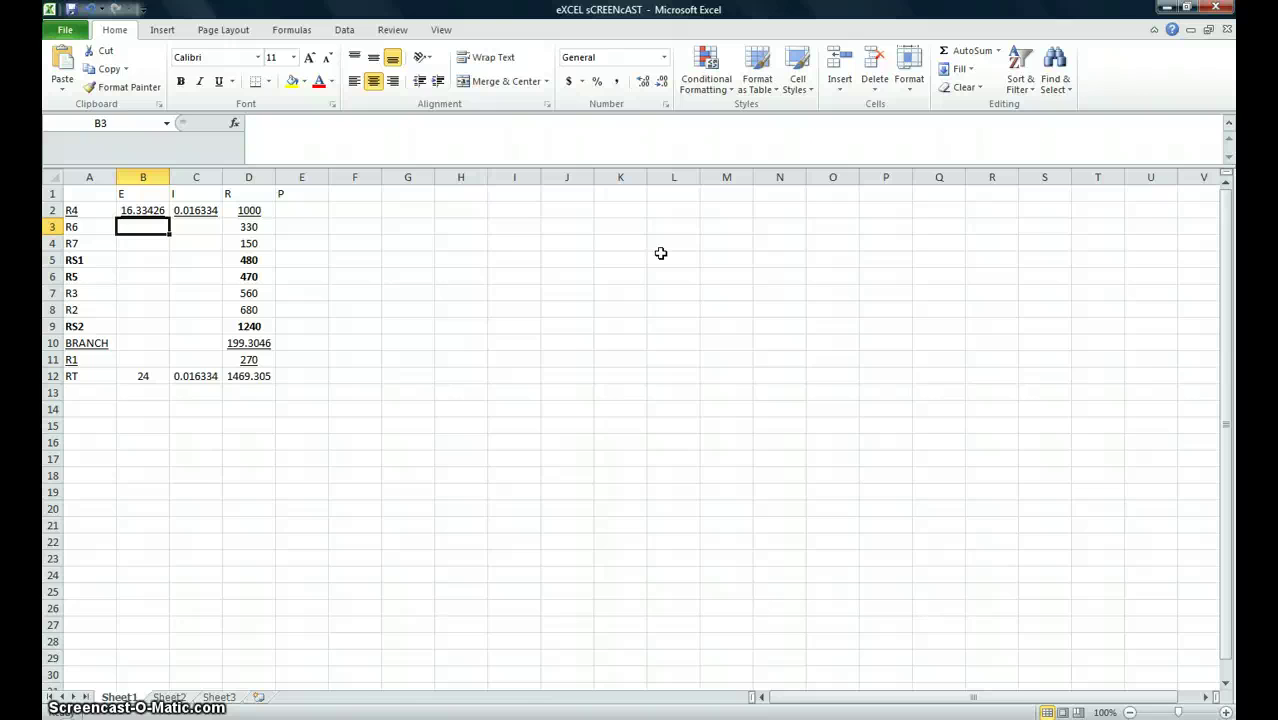
key(alt+Tab)
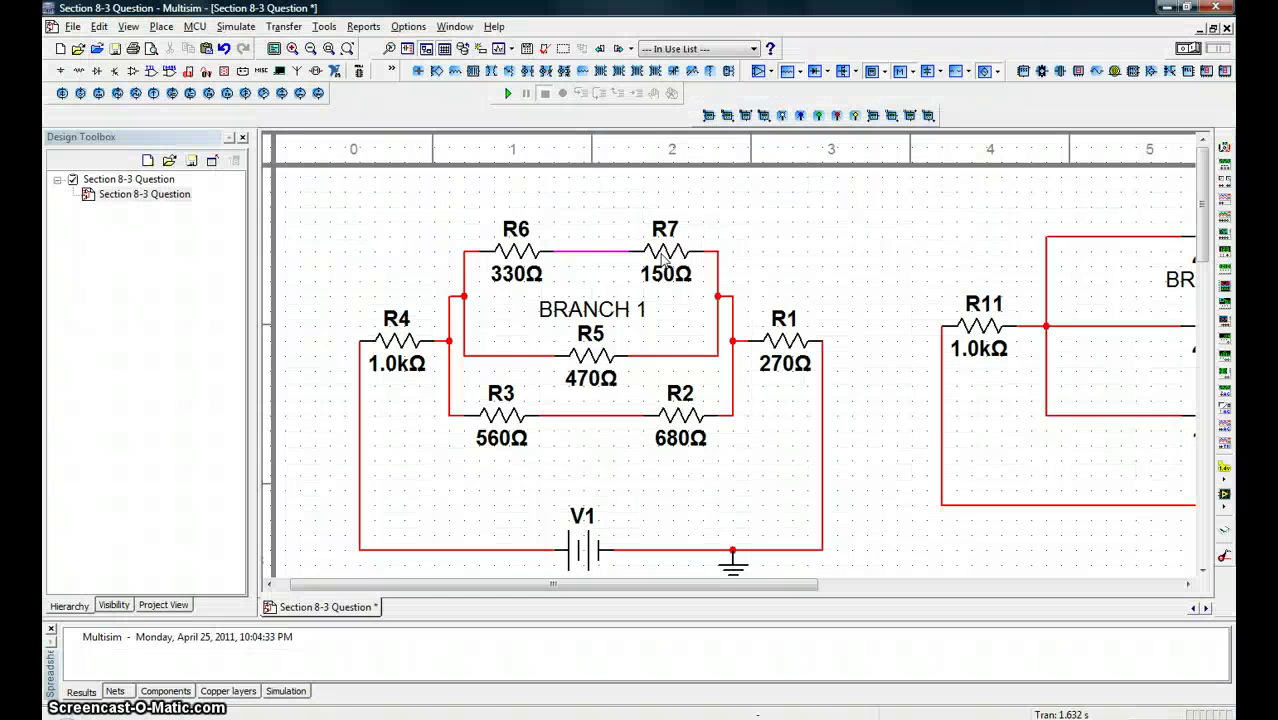
key(alt+Tab)
key(alt+Tab)
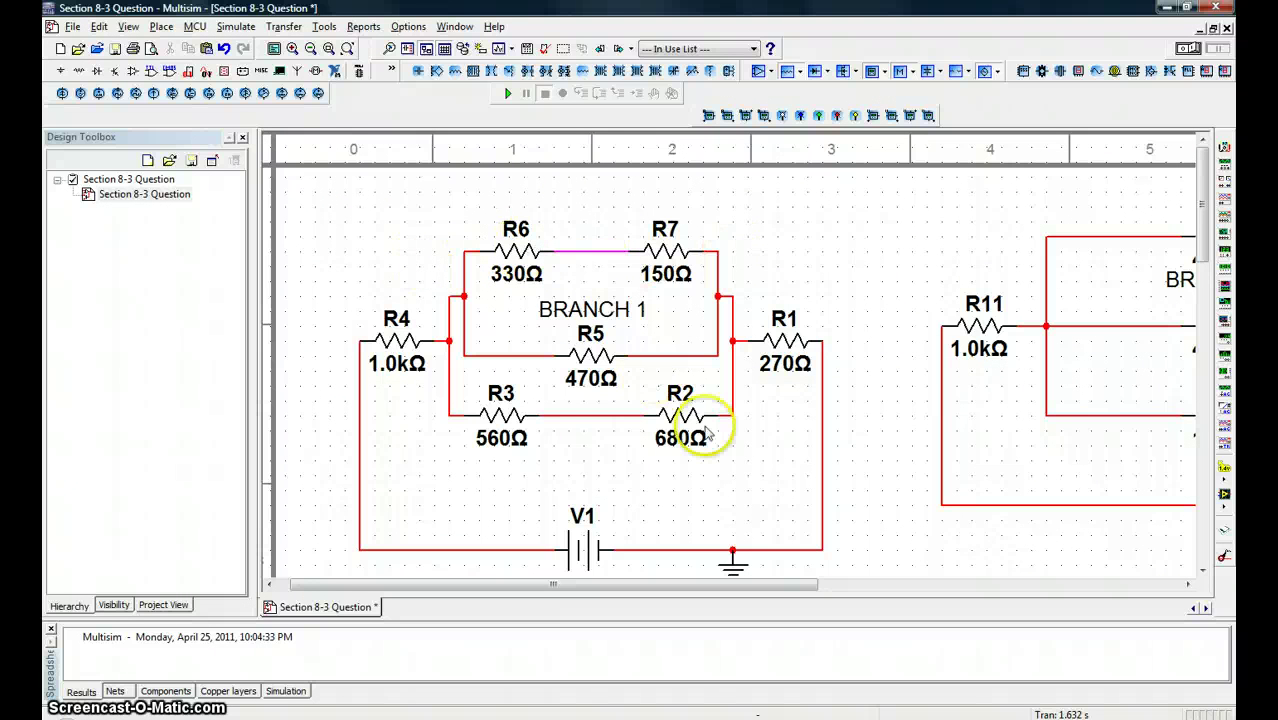
key(alt+Tab)
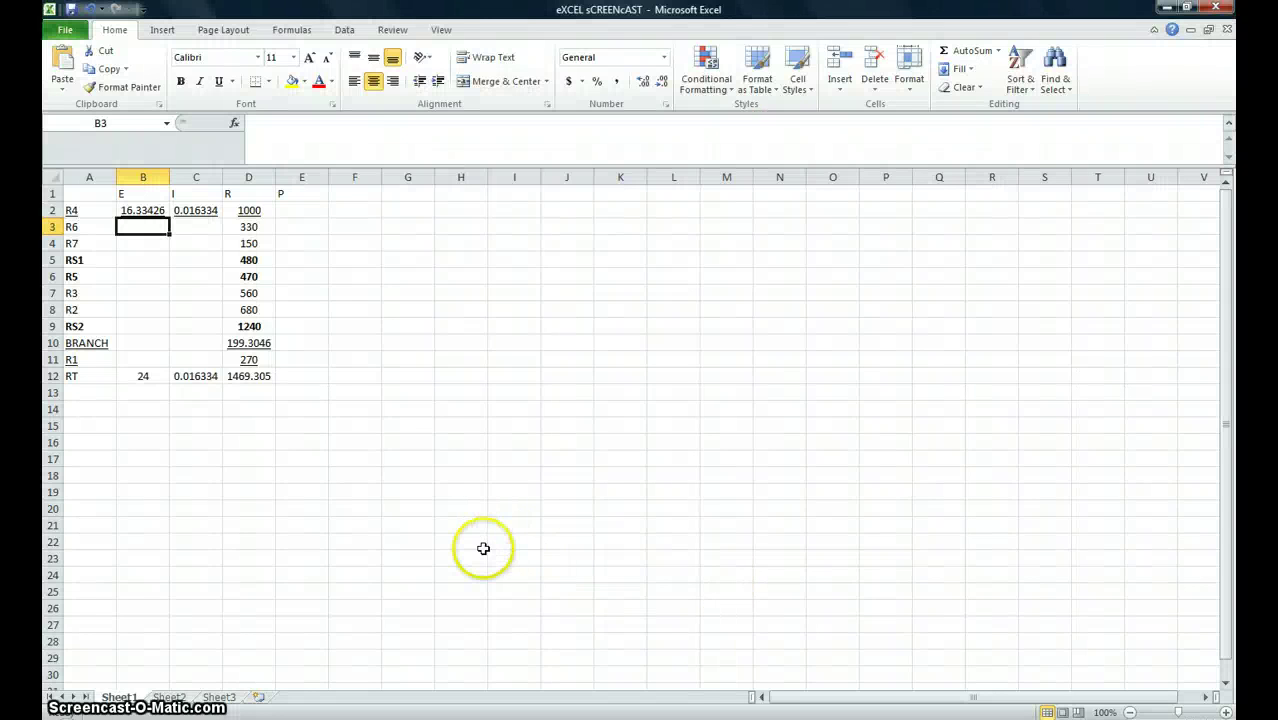
key(alt+Tab)
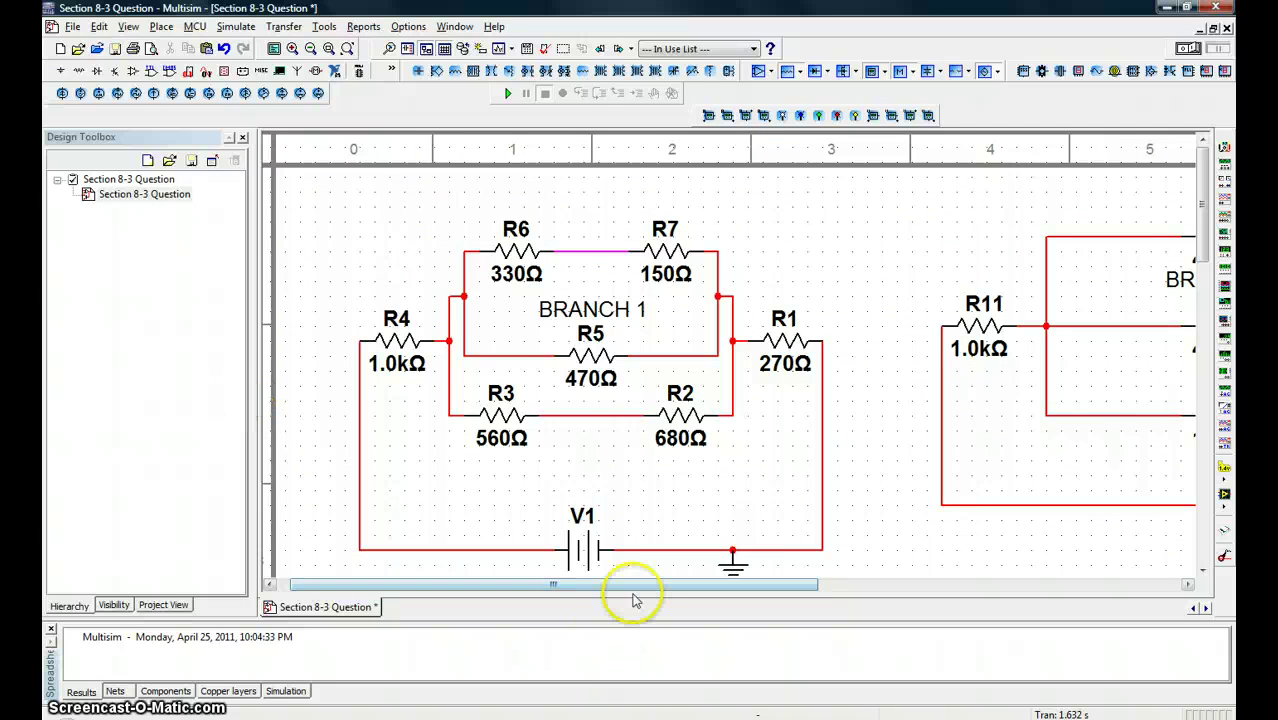
Review the equivalent circuit with R8, R9 and R10 in parallel and return to the R6 voltage cell B3 in Excel
drag(637, 584, 890, 584)
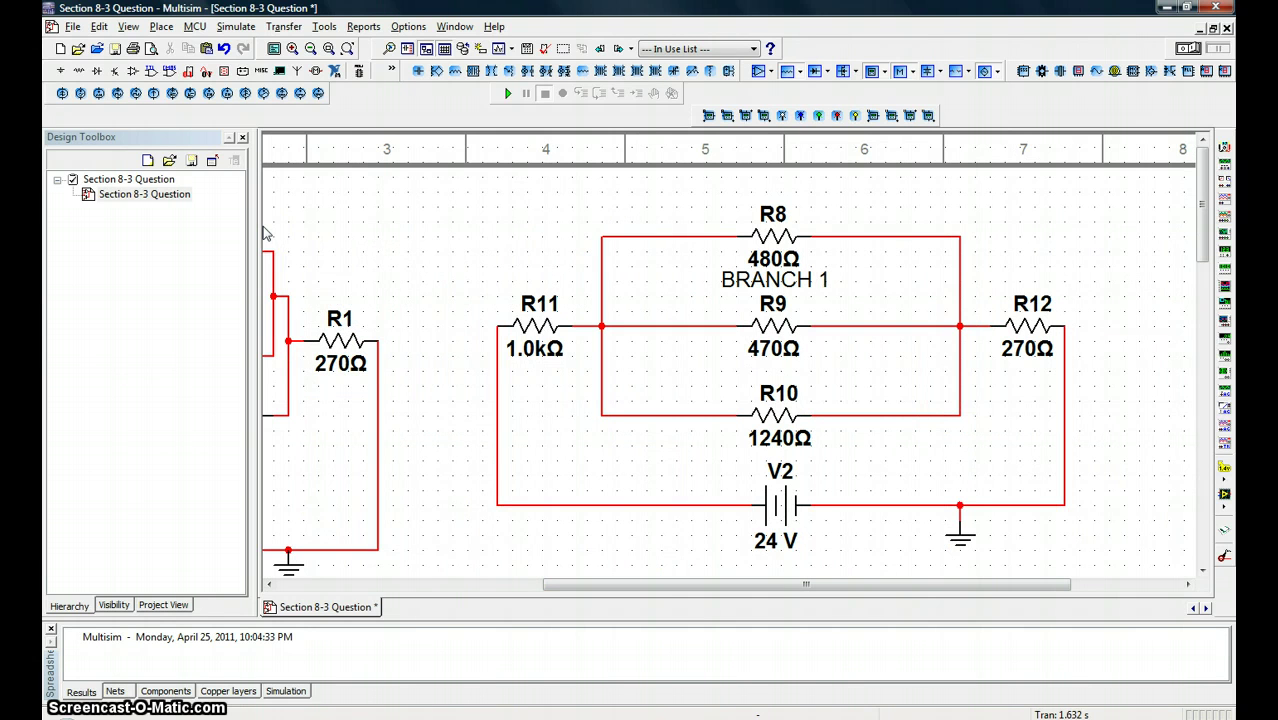
key(alt+Tab)
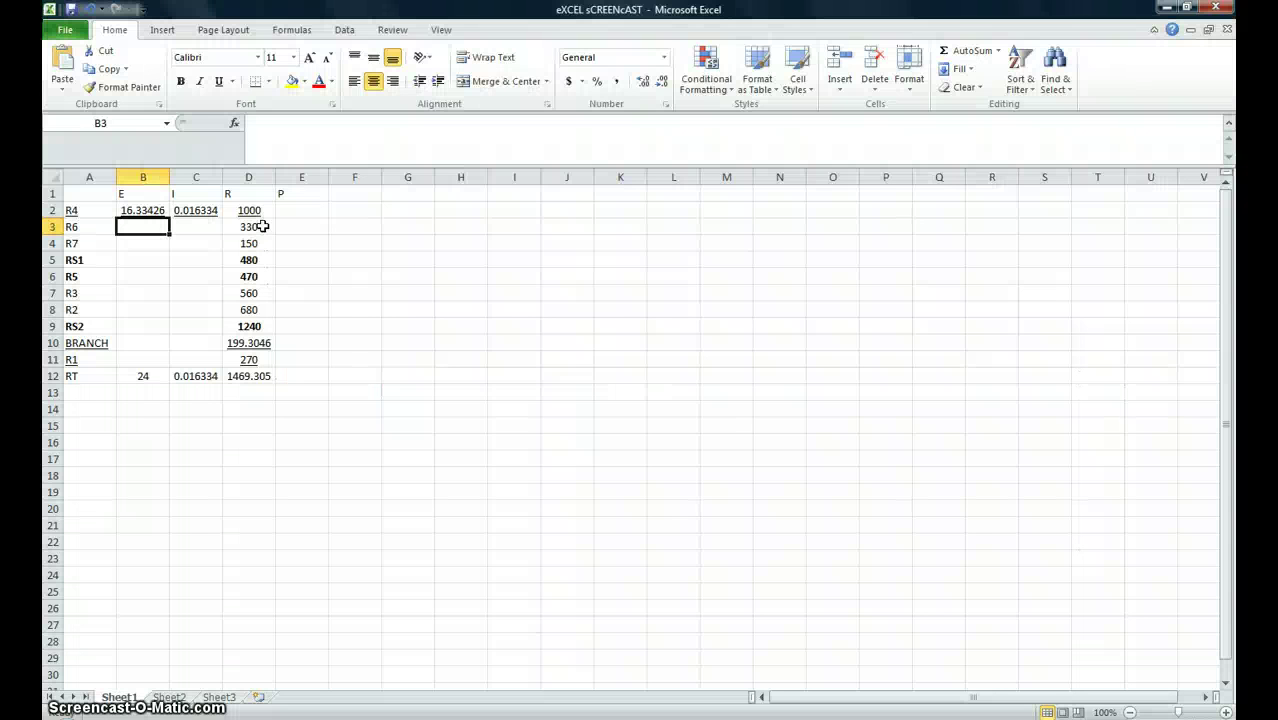
click(132, 222)
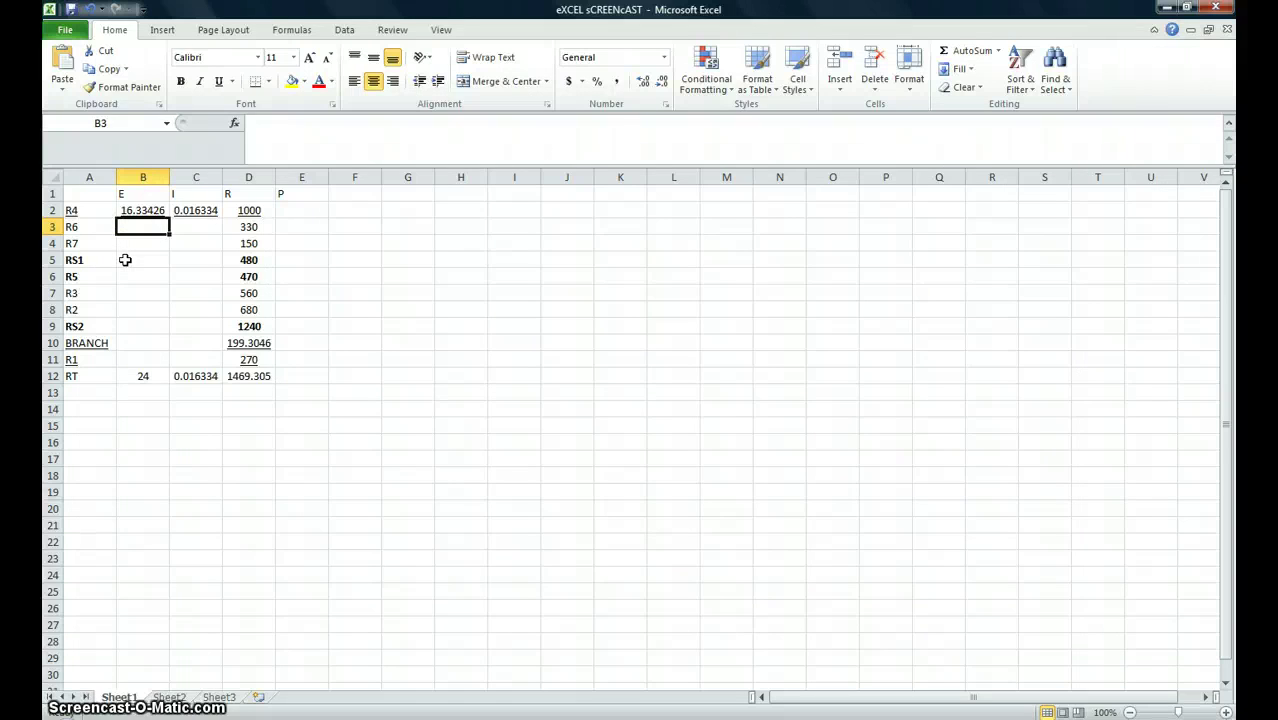
Switch to Multisim, simulate the original circuit, probe the voltages on both sides of the parallel branches, and stop the simulation
key(alt+Tab)
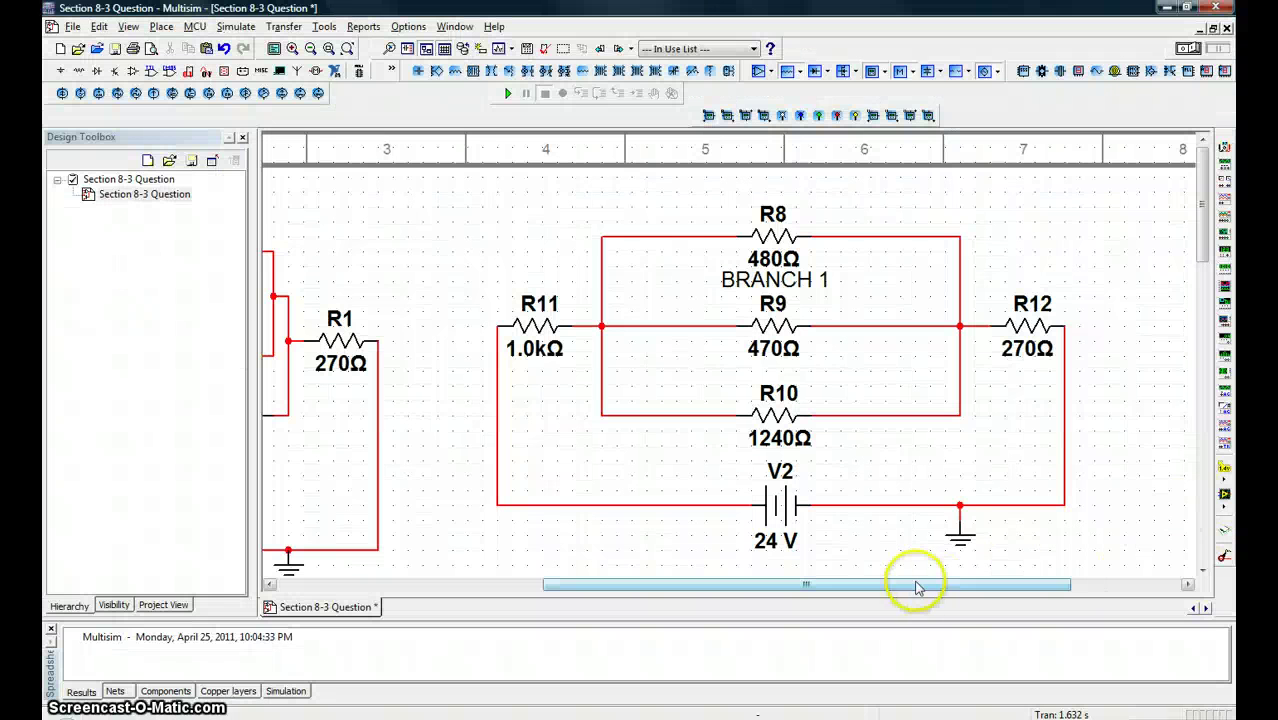
drag(913, 585, 585, 583)
click(1188, 48)
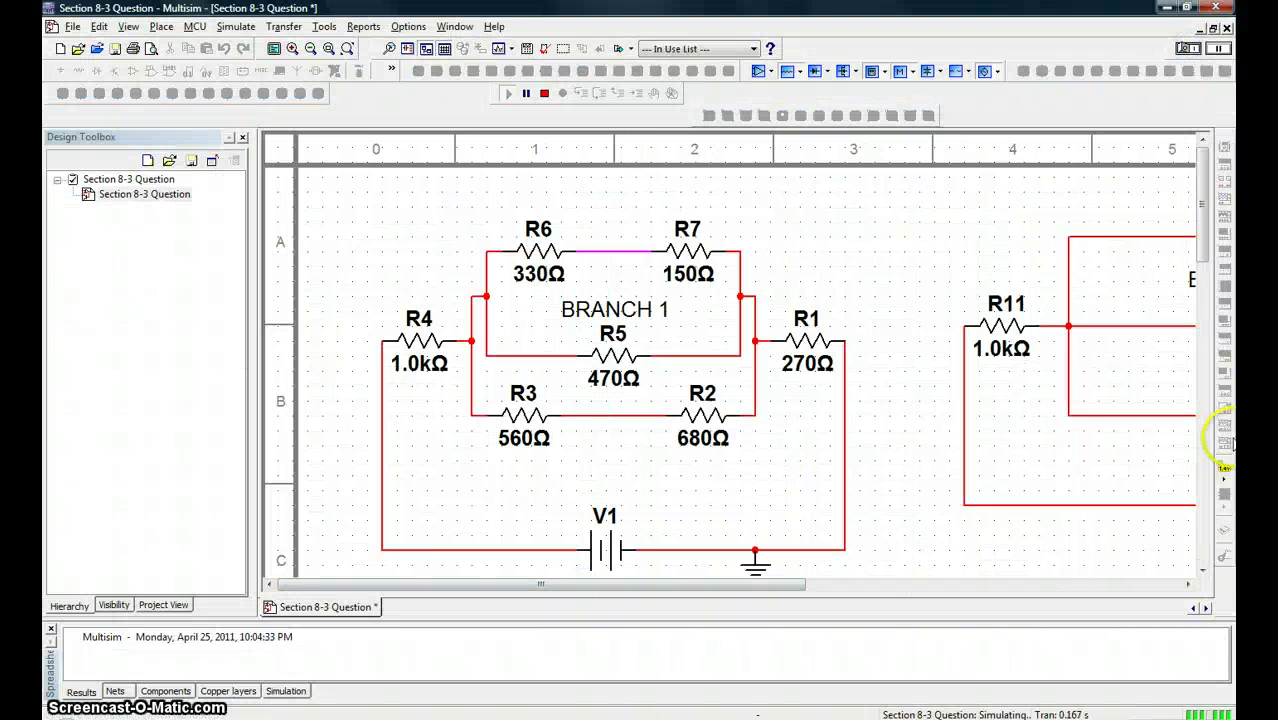
click(1225, 465)
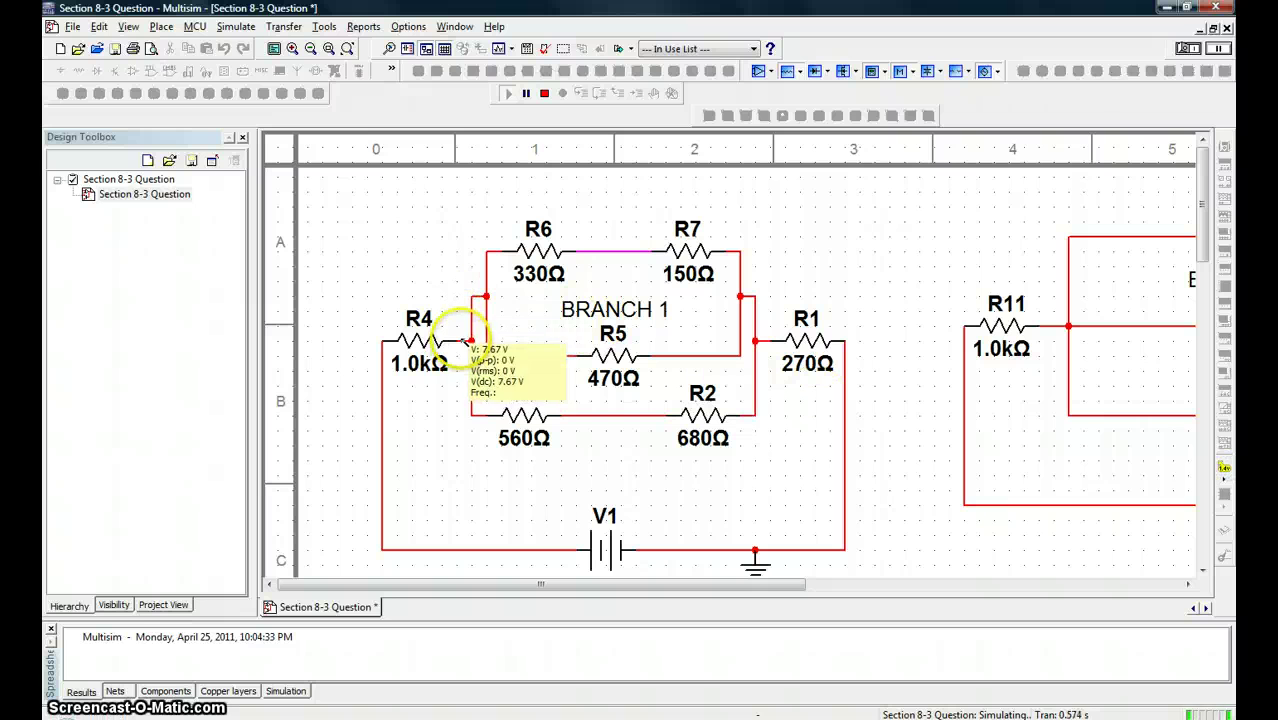
click(760, 341)
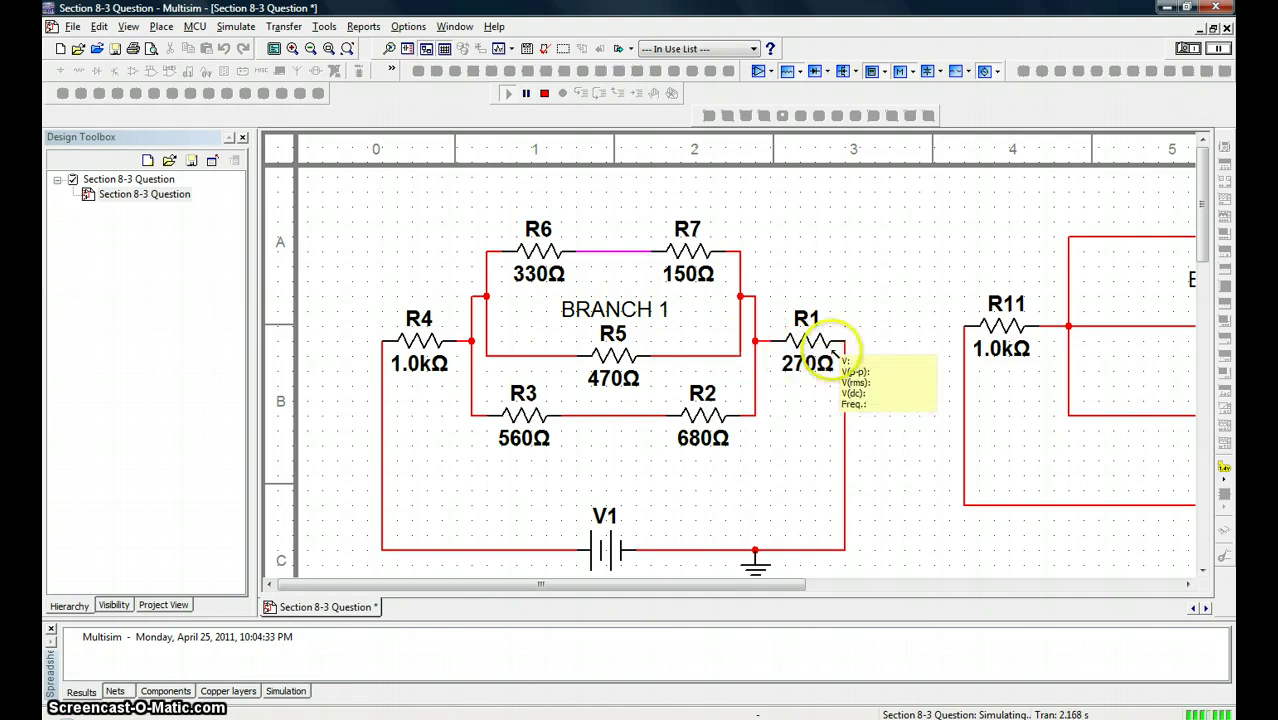
key(Escape)
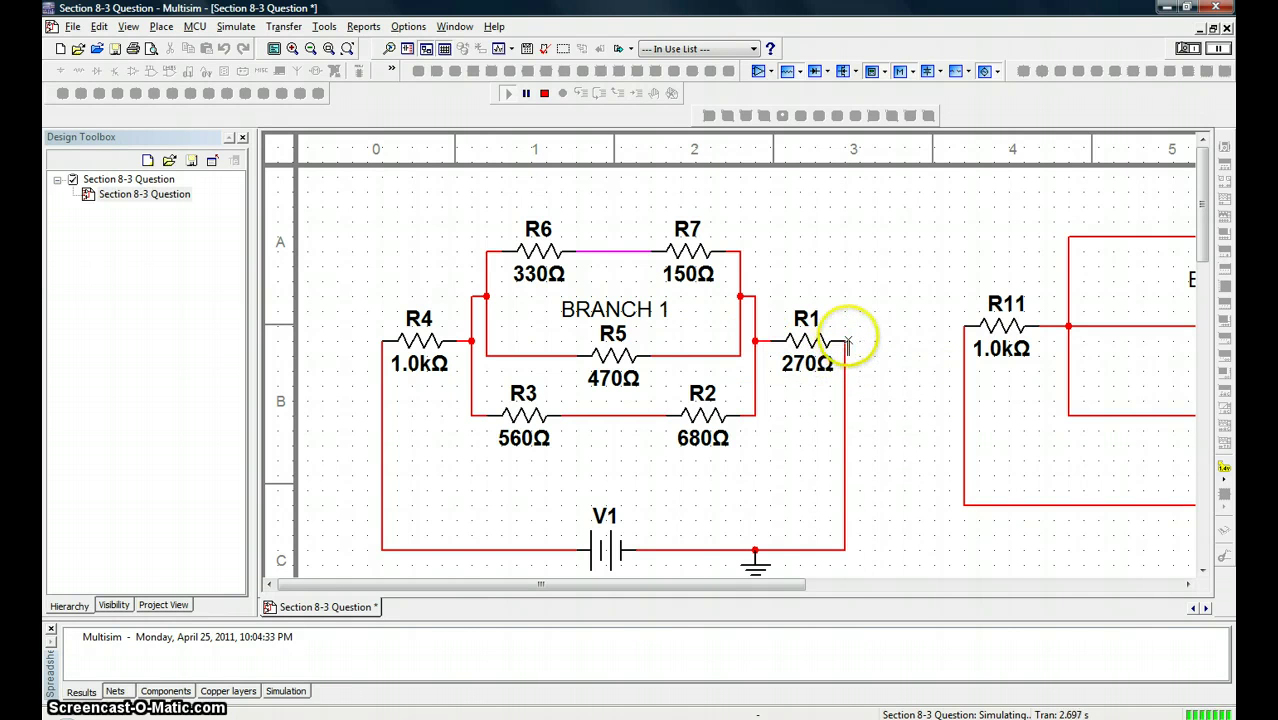
click(1189, 48)
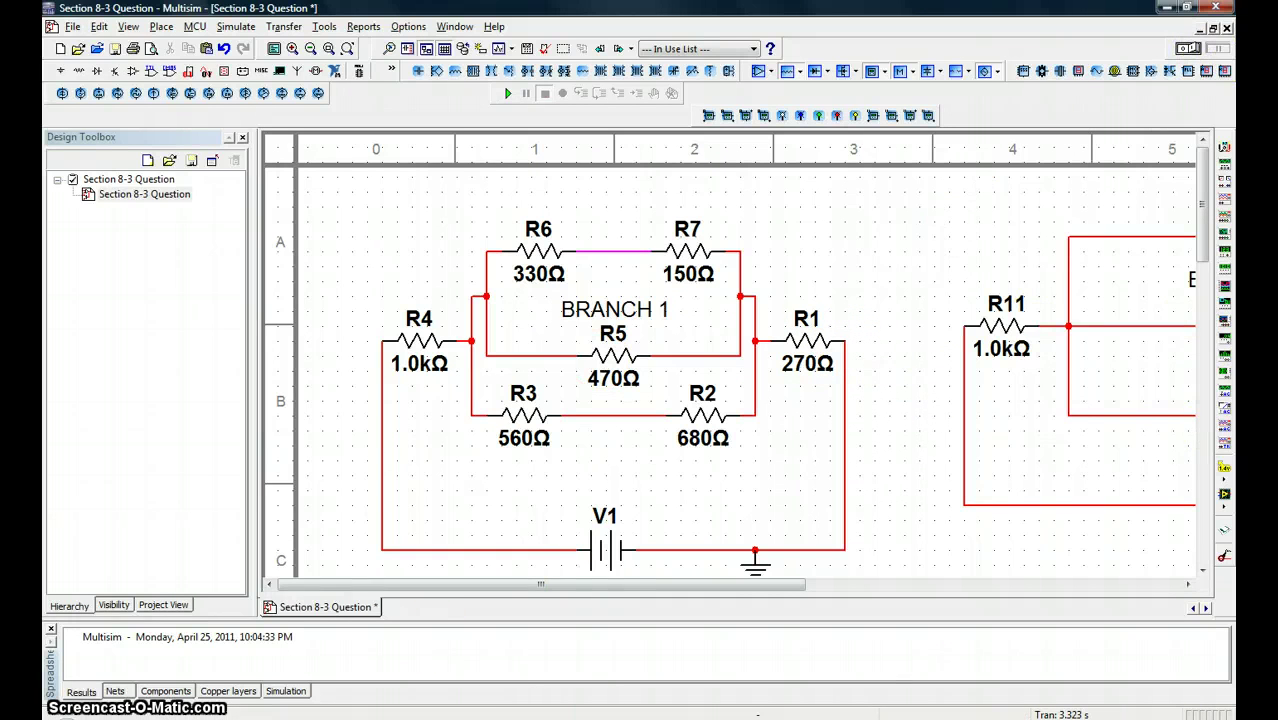
Switch to Excel and calculate R1's voltage in cell B11 with the voltage divider formula =D11/D12*B12
key(alt+Tab)
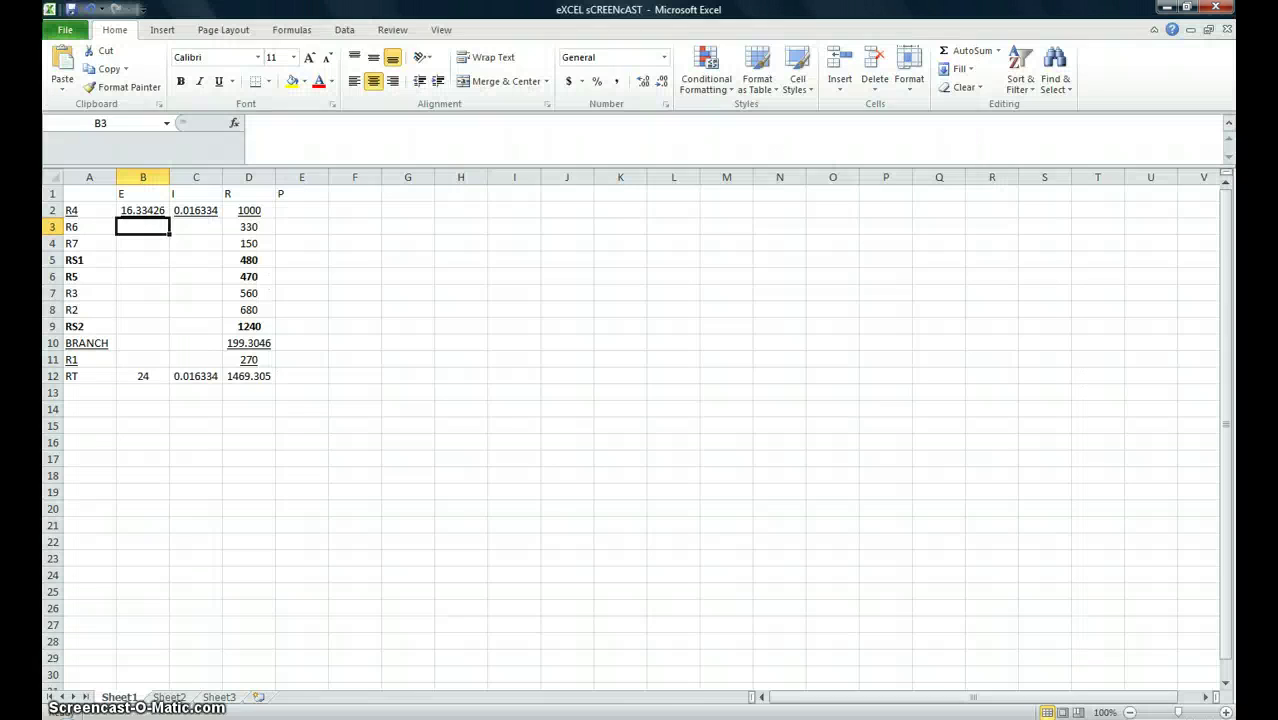
click(131, 360)
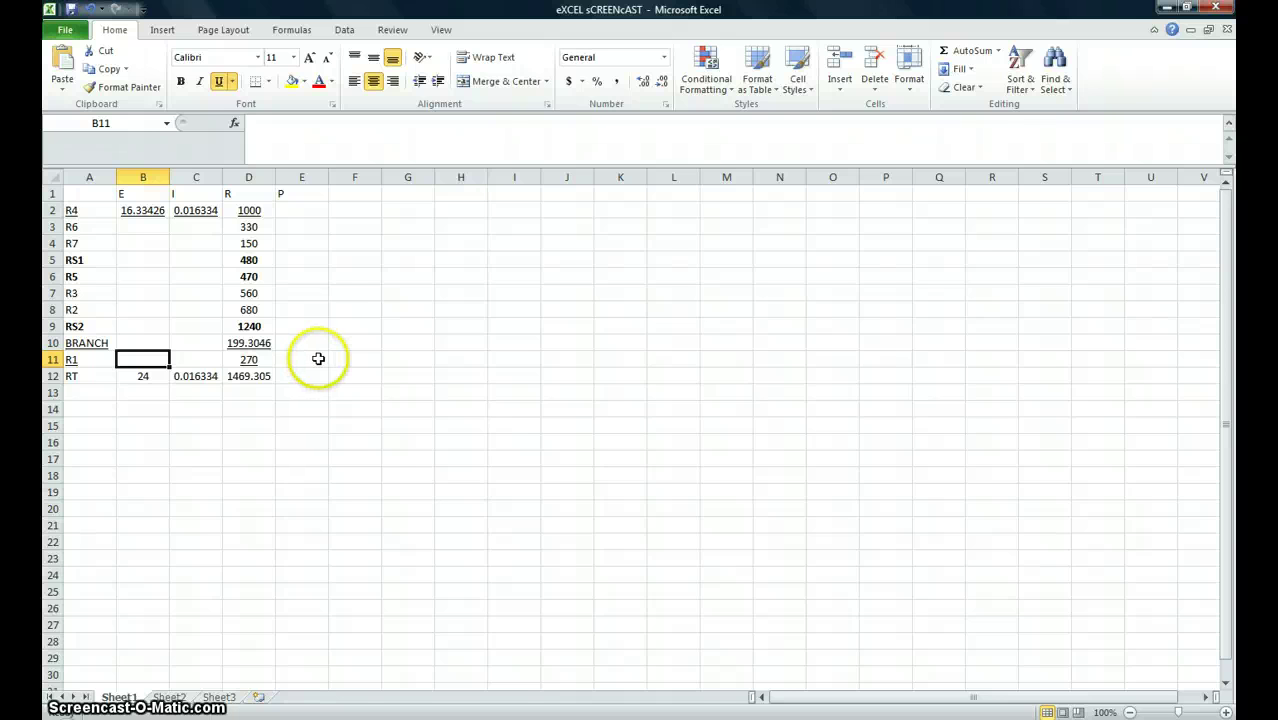
text(=)
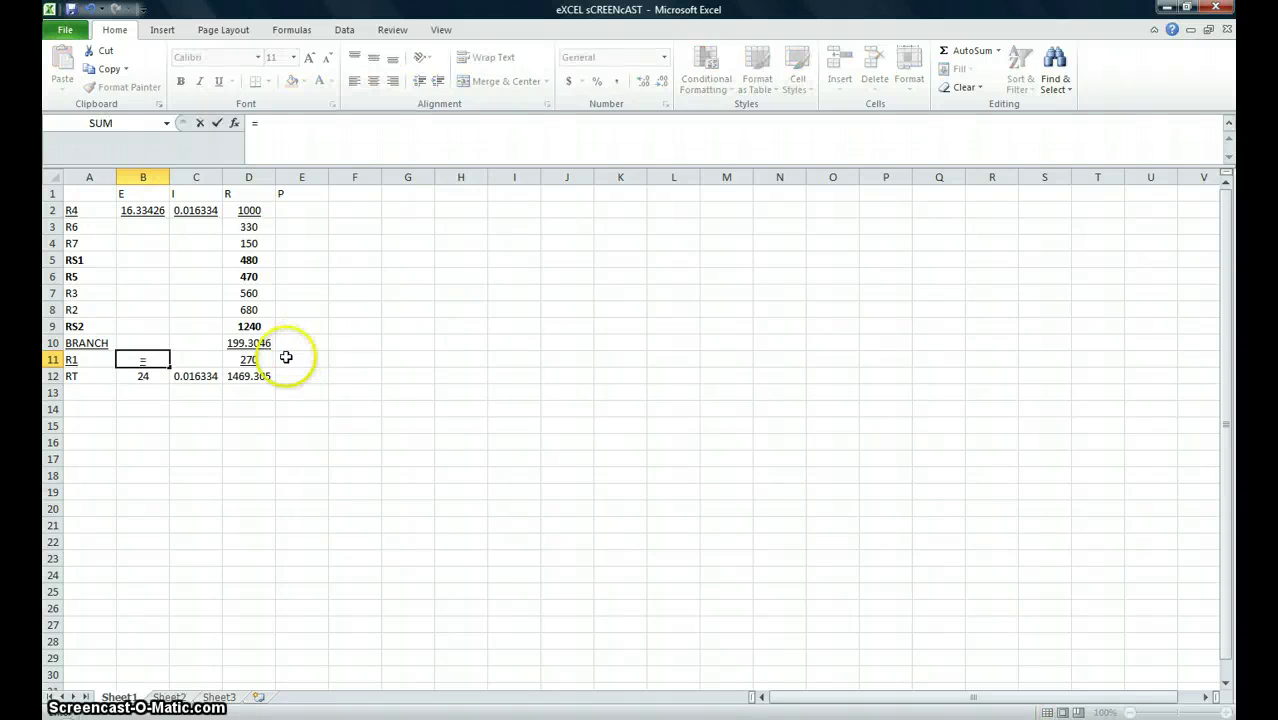
click(249, 362)
text(/)
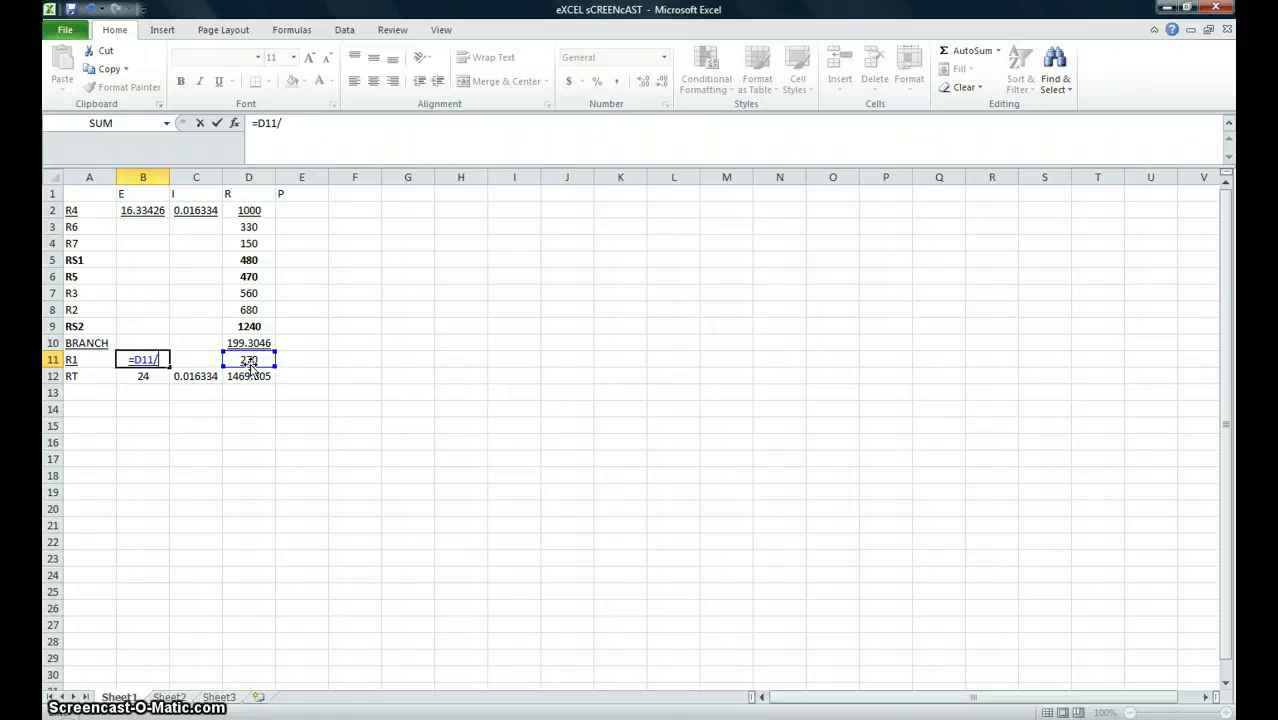
click(245, 377)
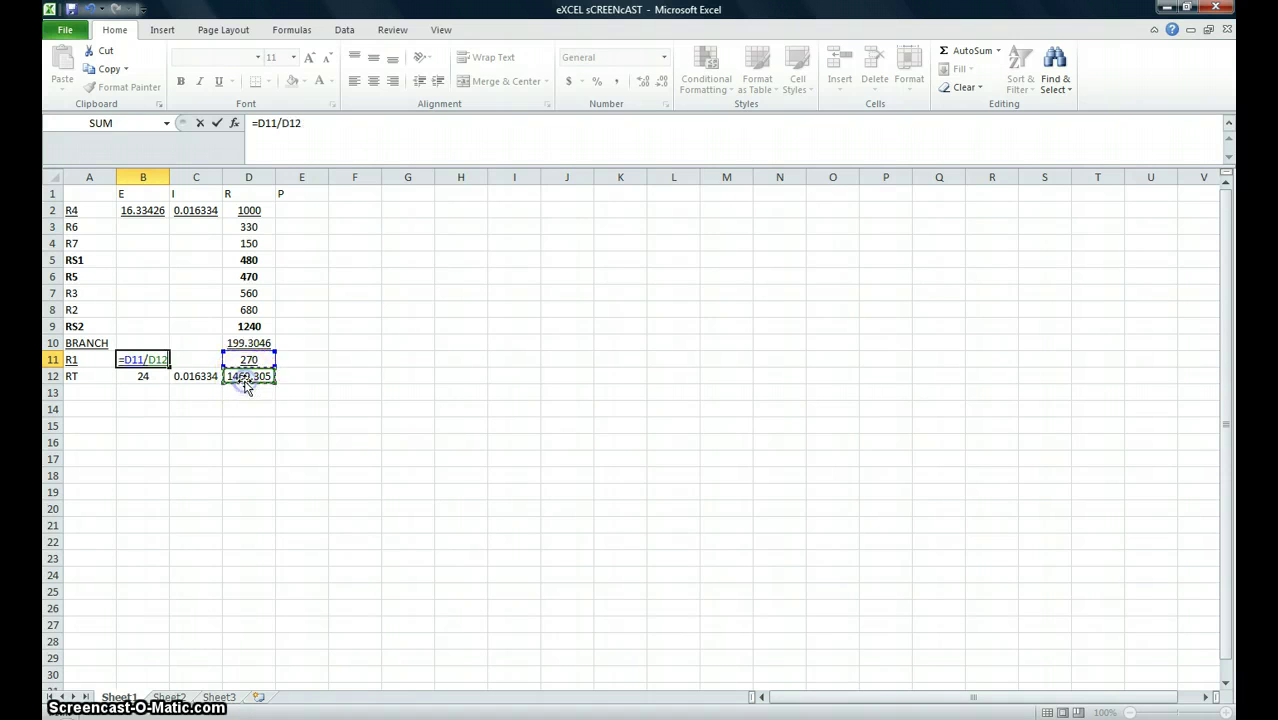
text(*)
click(144, 378)
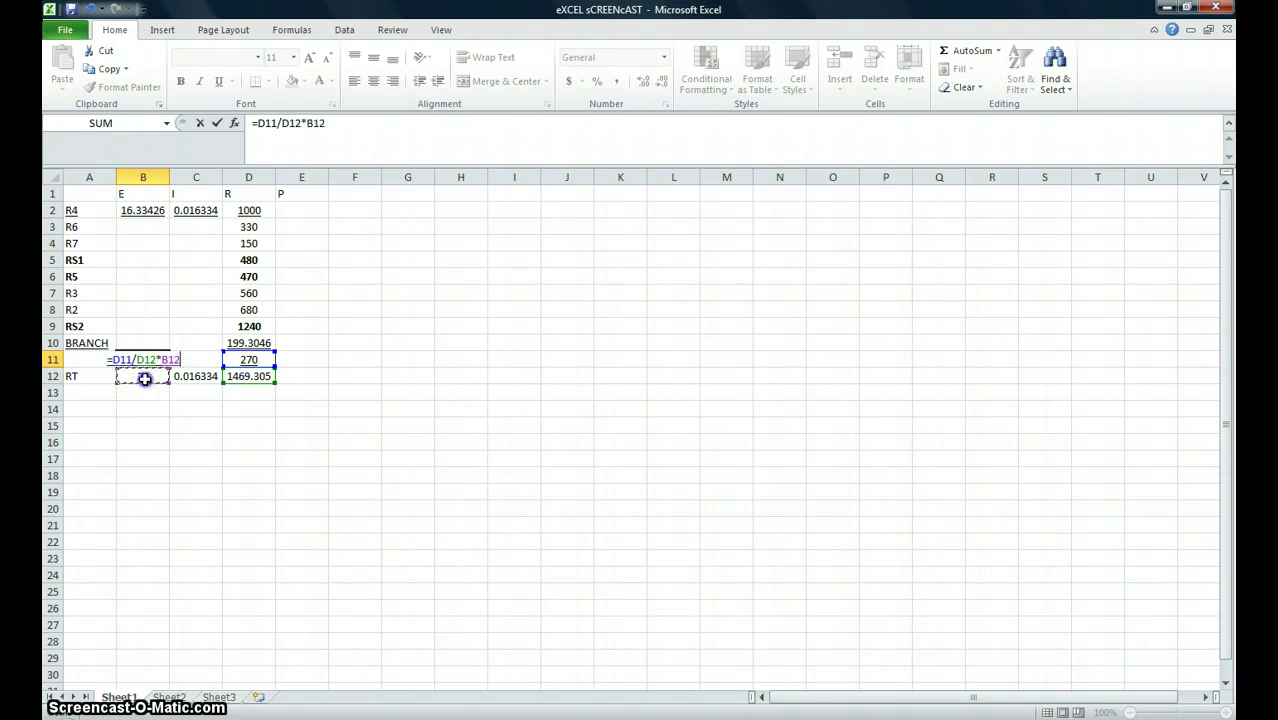
key(Return)
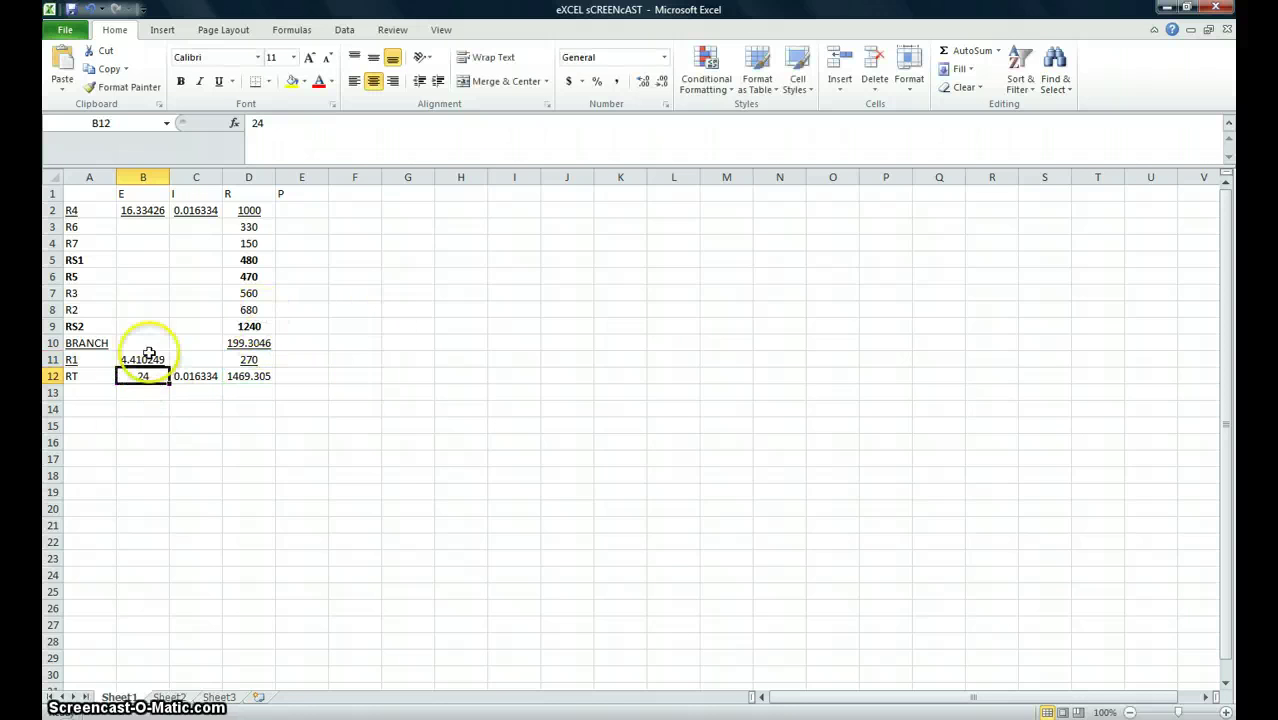
click(140, 358)
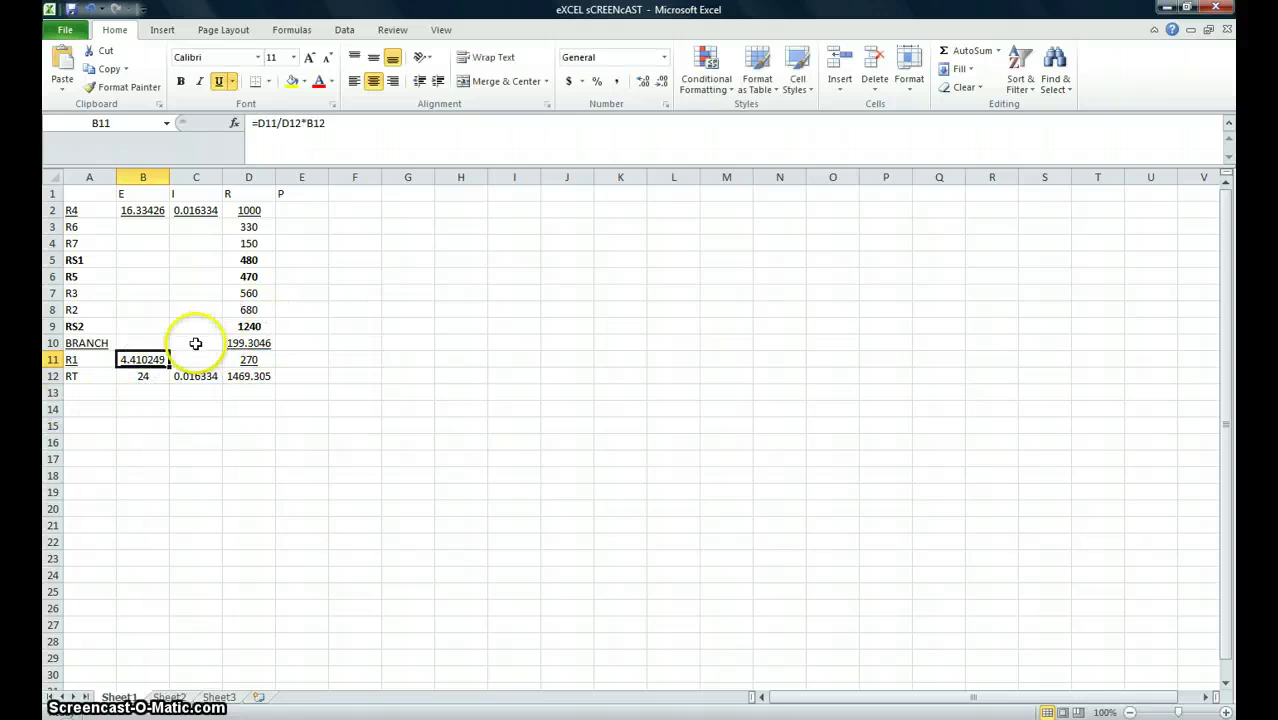
Compare the R1 voltage row in Excel with R1's place in the Multisim circuit, ending back in the worksheet
key(alt+Tab)
key(alt+Tab)
key(alt+Tab)
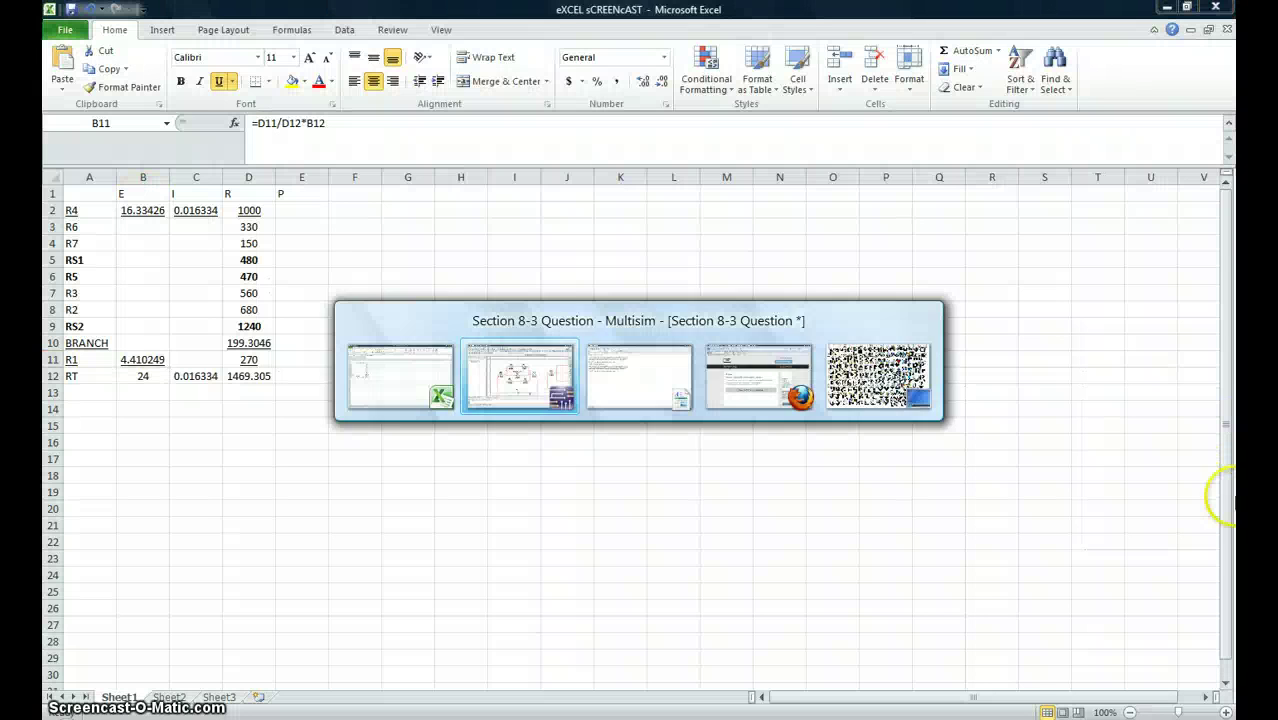
key(alt+Tab)
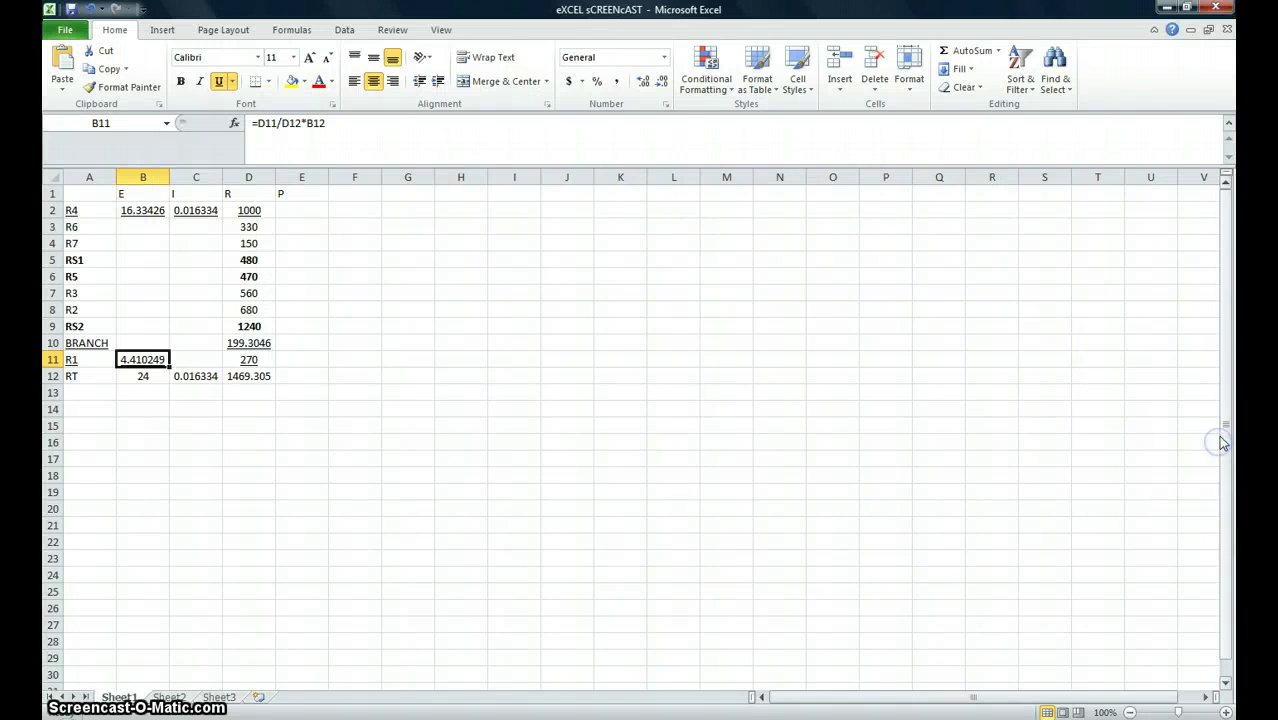
key(alt+Tab)
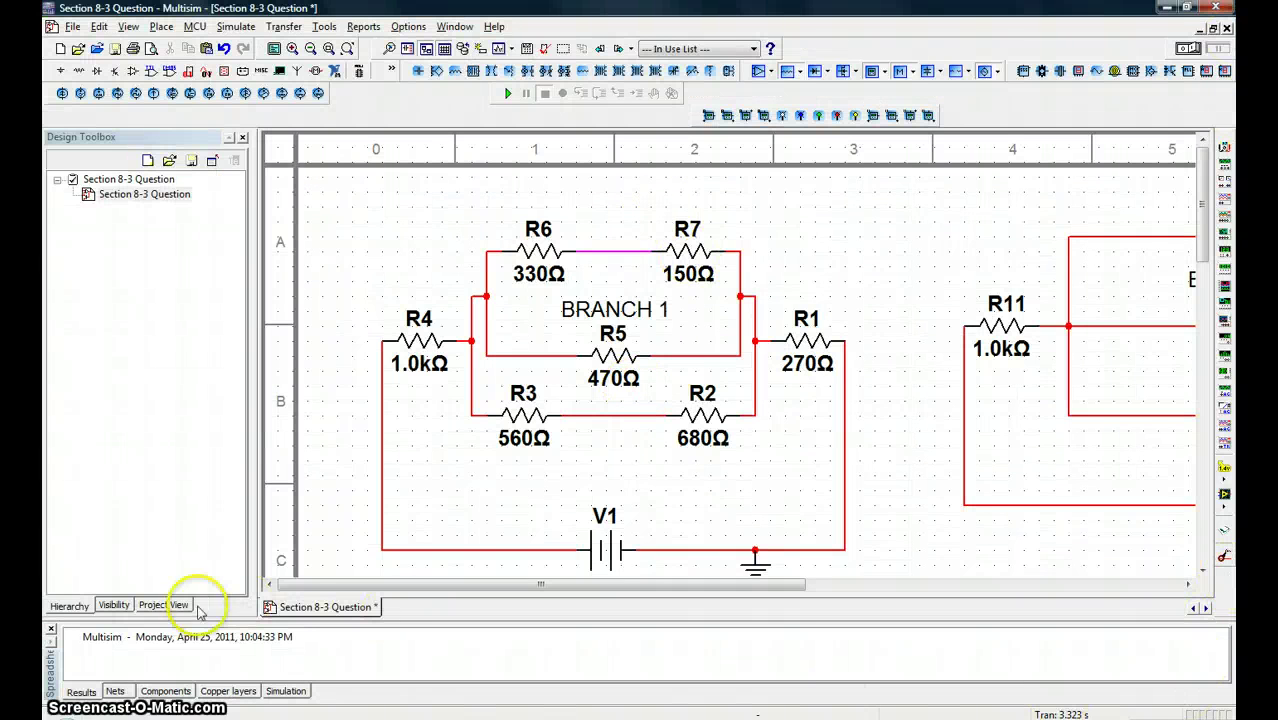
key(alt+Tab)
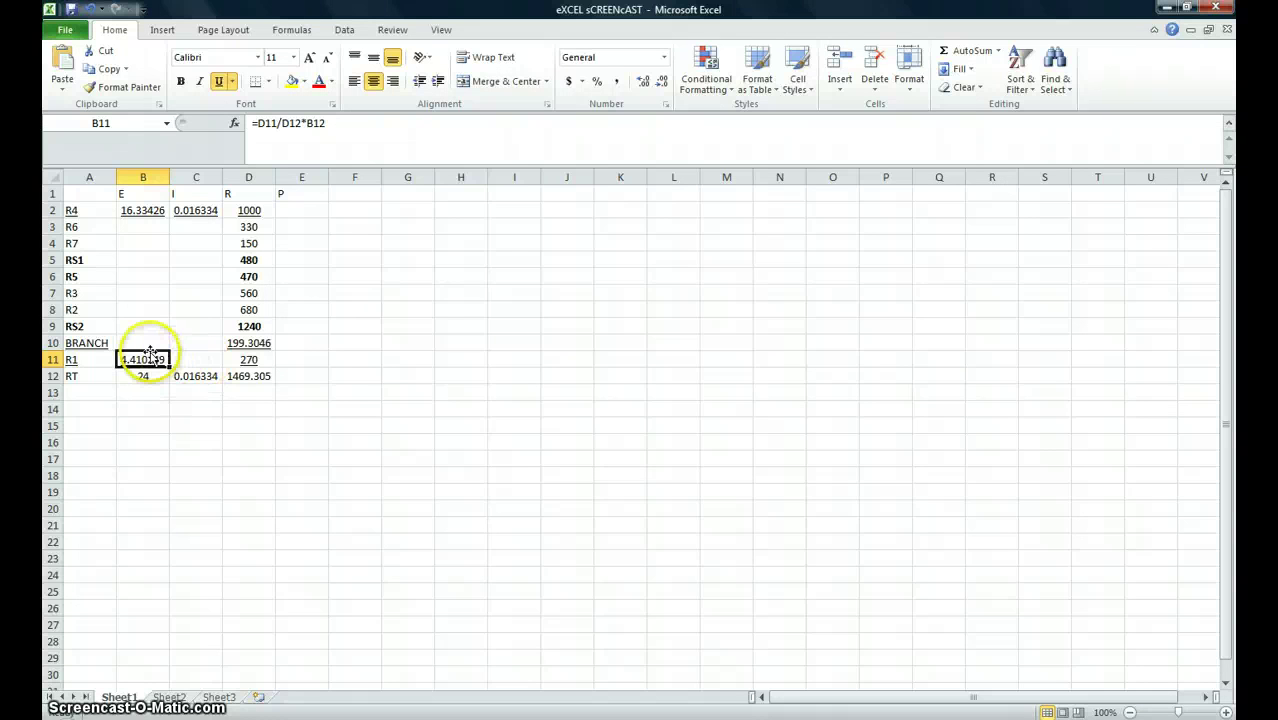
Clear the R1 voltage formula from cell B11 and switch back to the Multisim circuit
key(Delete)
key(Right)
key(Right)
key(Left)
key(Left)
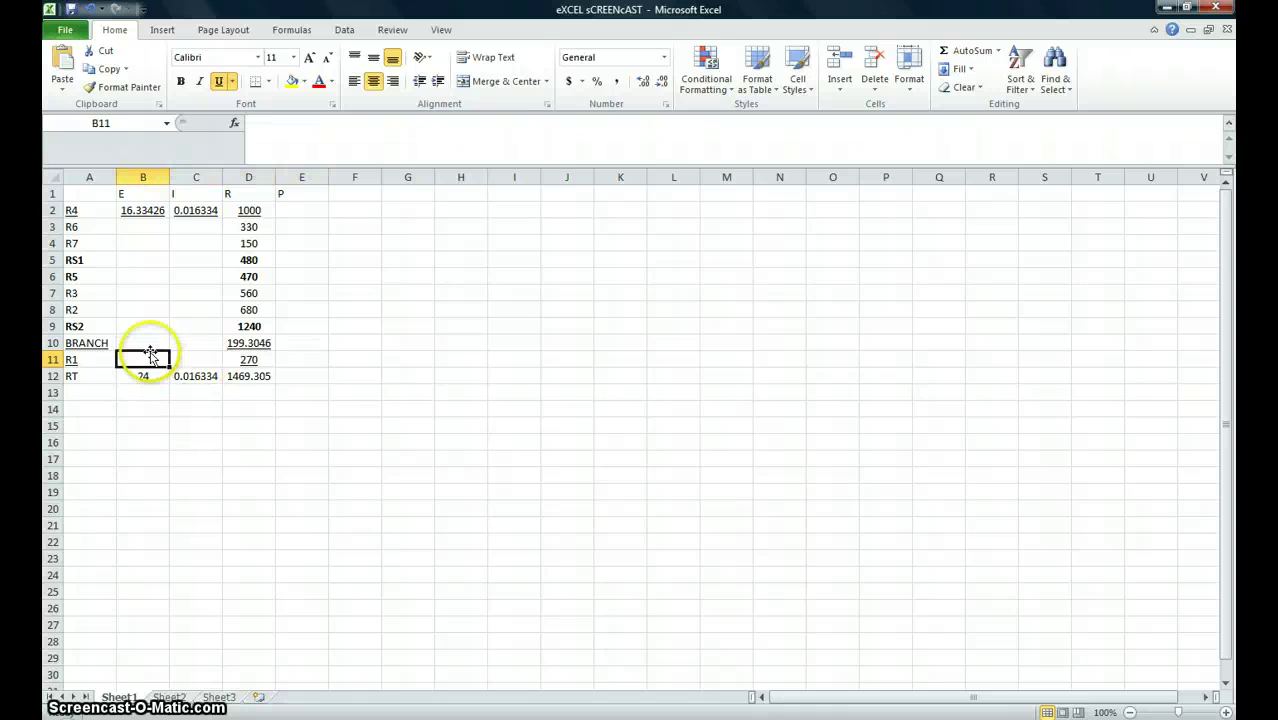
key(Left)
key(alt+Tab)
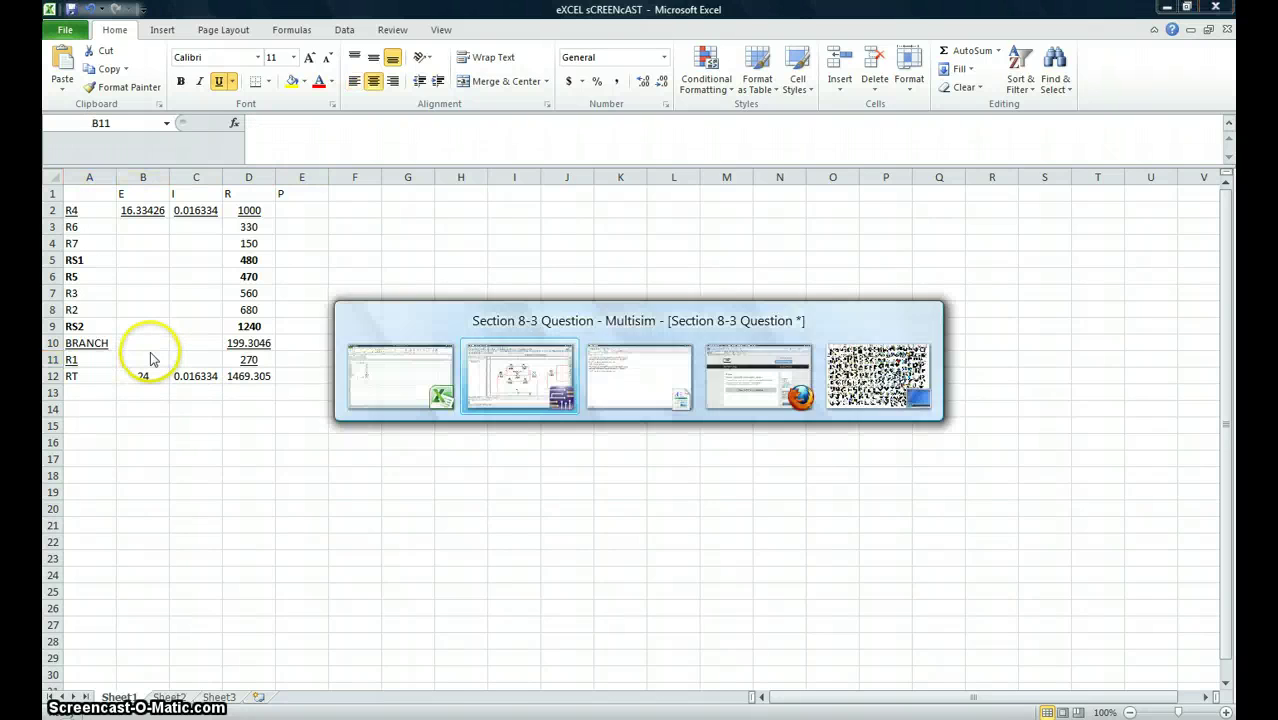